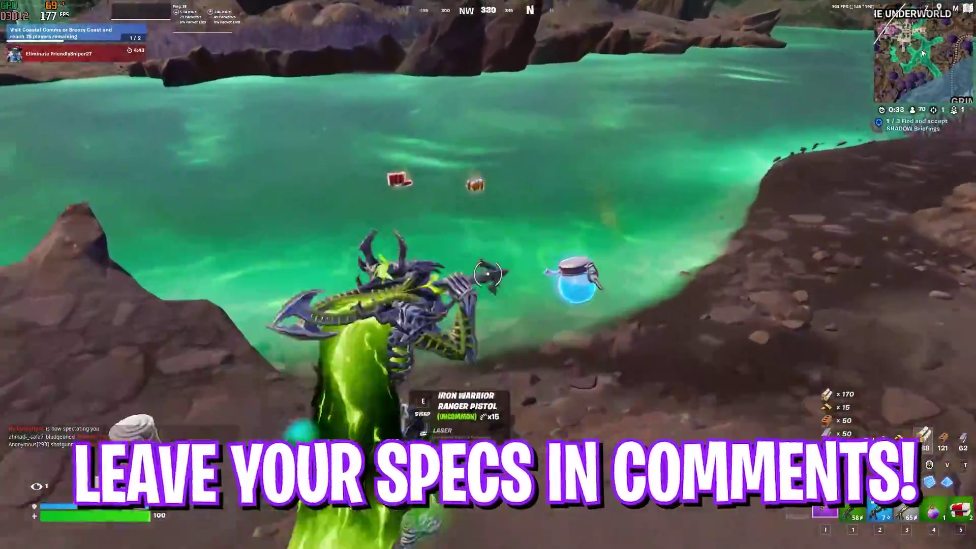
# Step: Switch to the pickaxe in Fortnite before leaving the match
pyautogui.press('f')
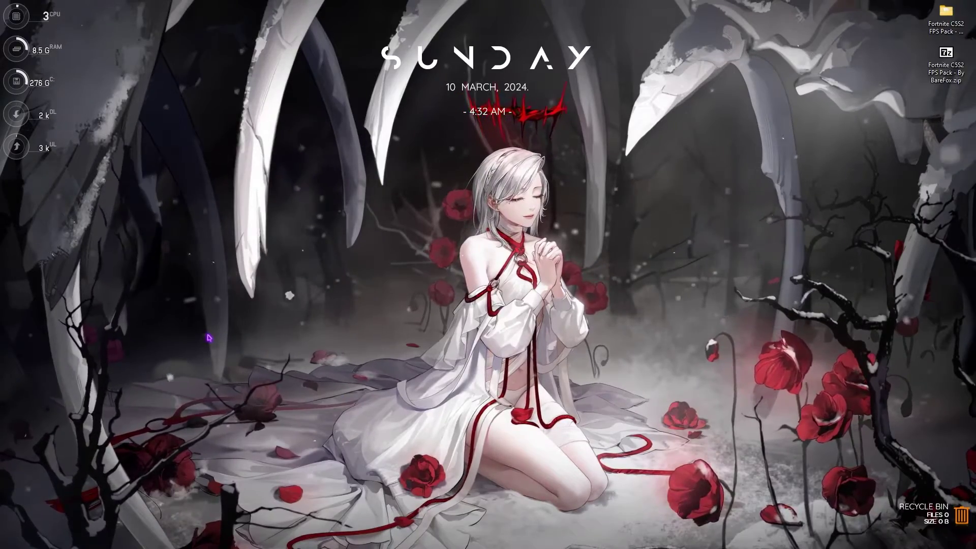
# Step: Launch Epic Games Launcher and open Fortnite's F: drive installation folder from Library > Manage, maximized
pyautogui.press('super')
pyautogui.write('epic Games Launcher')
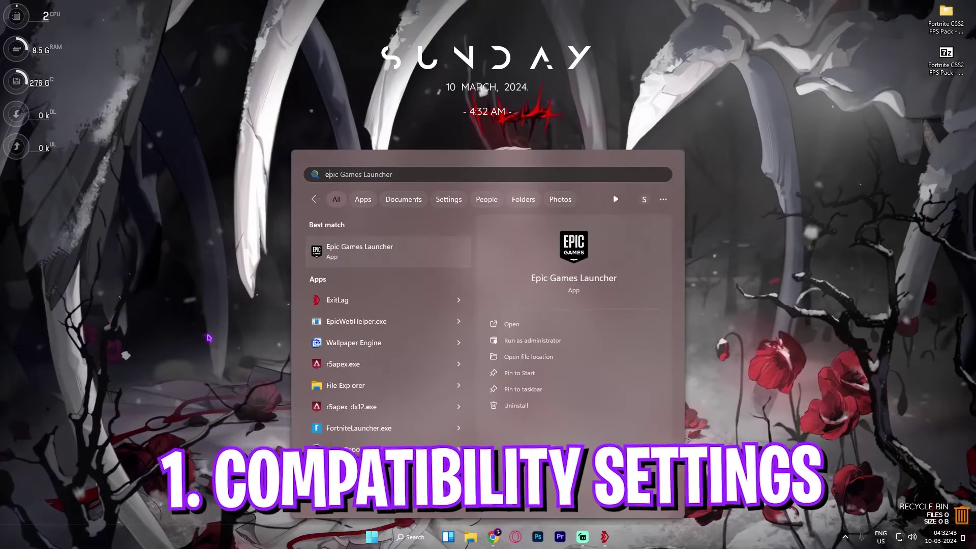
pyautogui.press('Return')
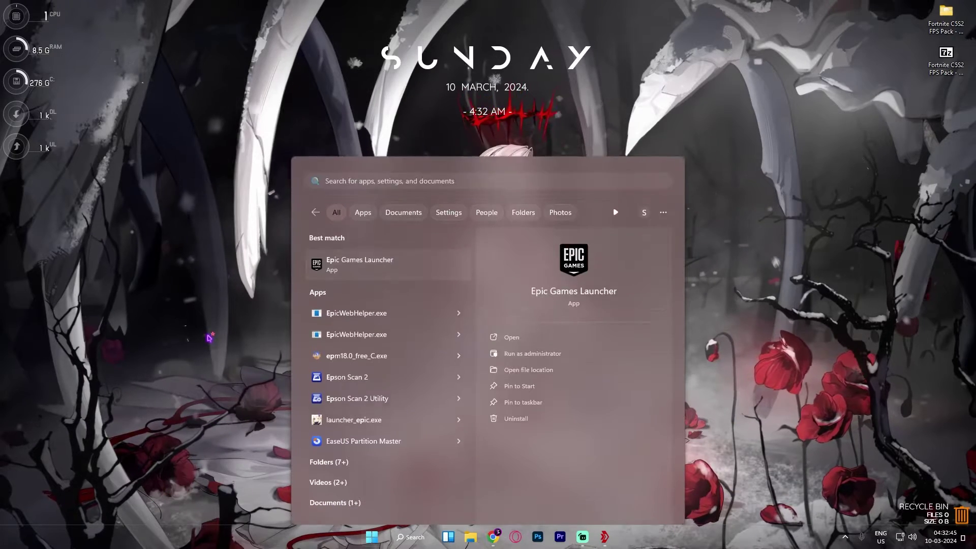
pyautogui.click(152, 163)
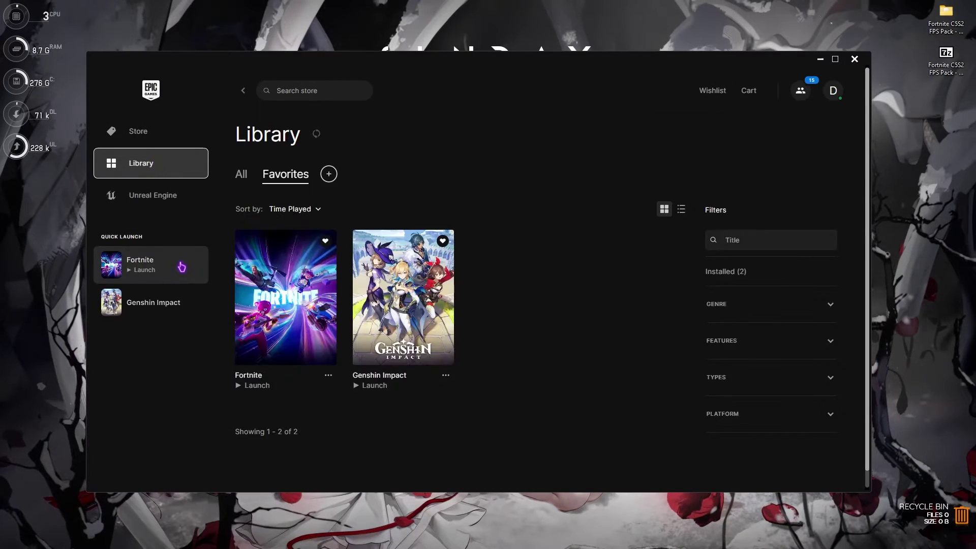
pyautogui.click(329, 376)
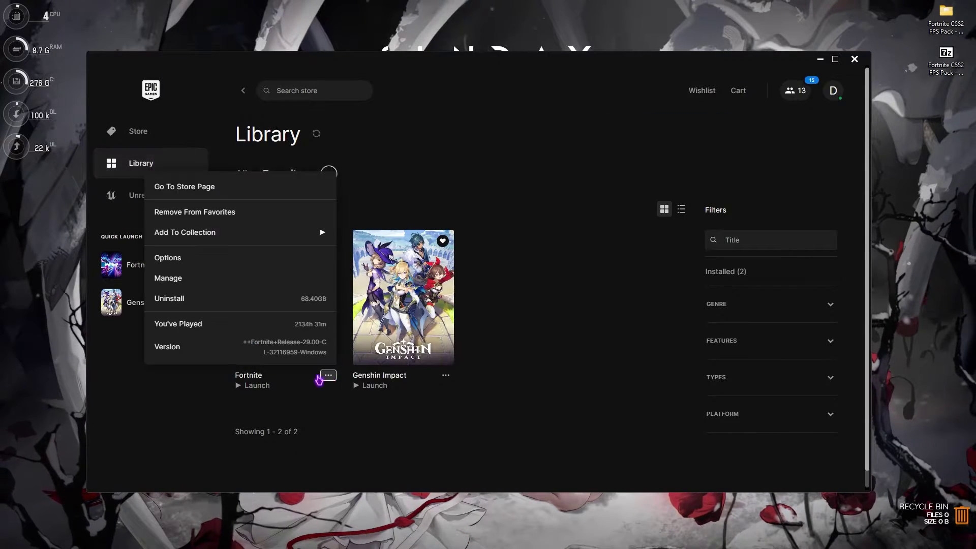
pyautogui.click(168, 278)
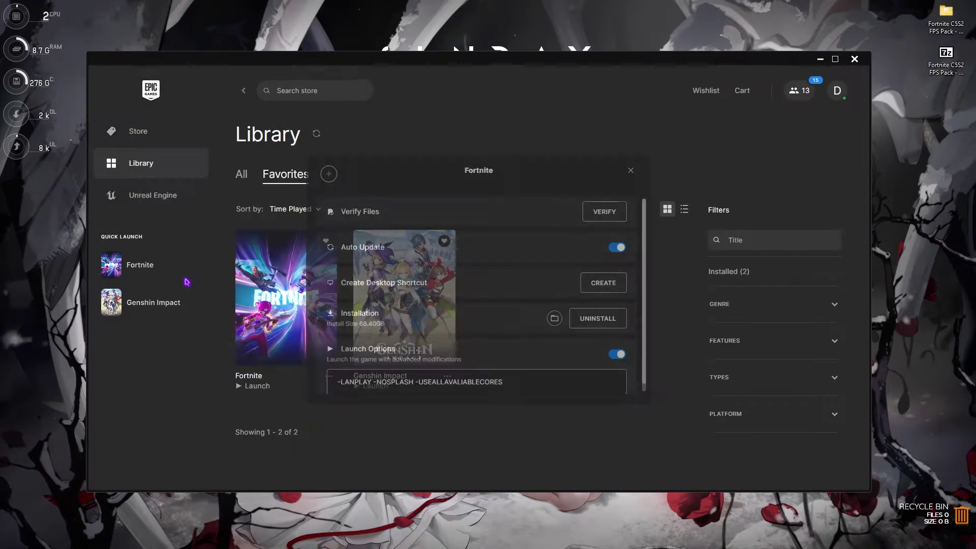
pyautogui.click(555, 318)
pyautogui.click(907, 7)
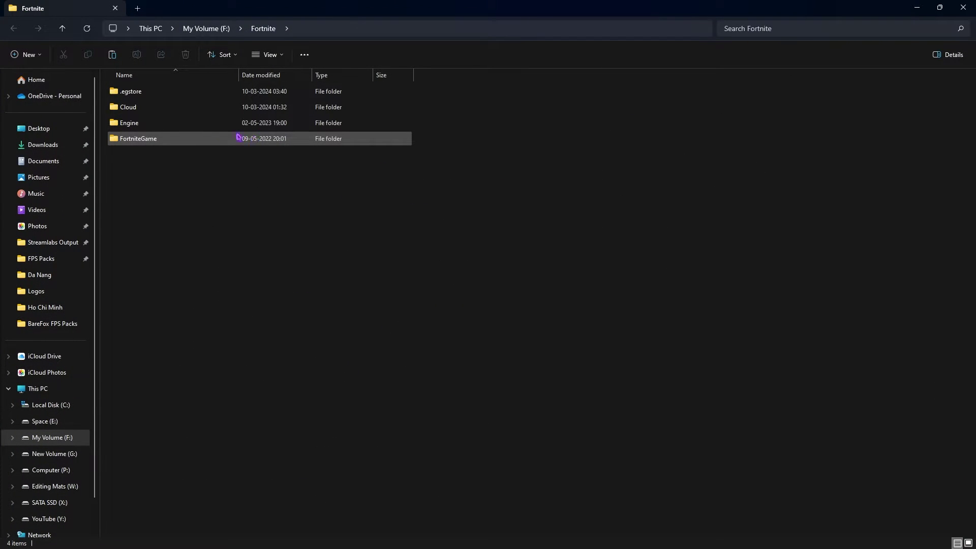
# Step: Open the Compatibility properties of FortniteLauncher.exe in FortniteGame\Binaries\Win64
pyautogui.doubleClick(155, 139)
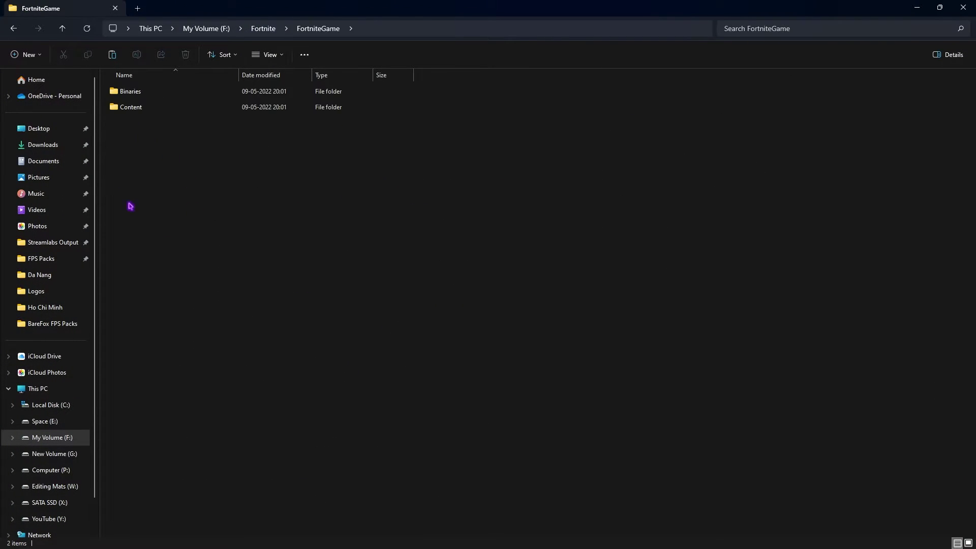
pyautogui.doubleClick(133, 93)
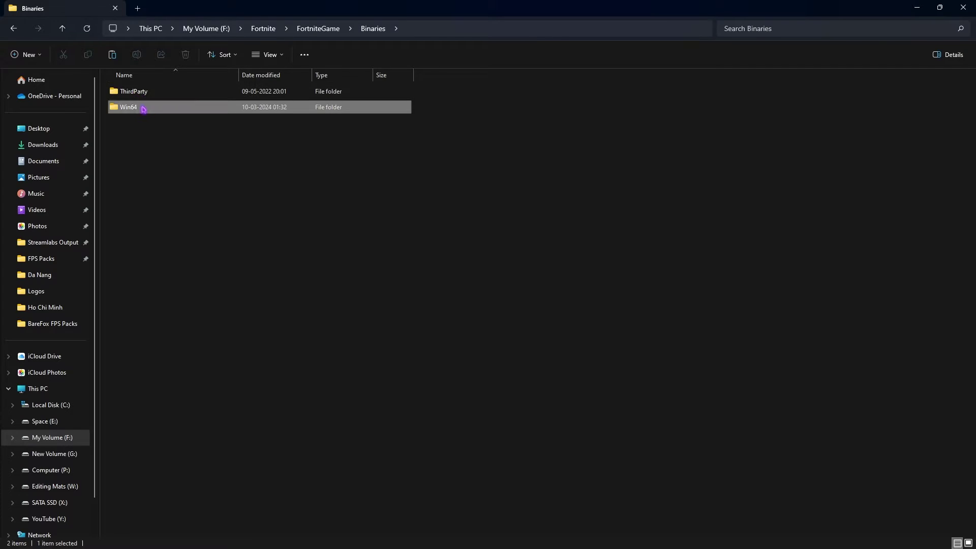
pyautogui.doubleClick(135, 107)
pyautogui.scroll(-12, 182, 261)
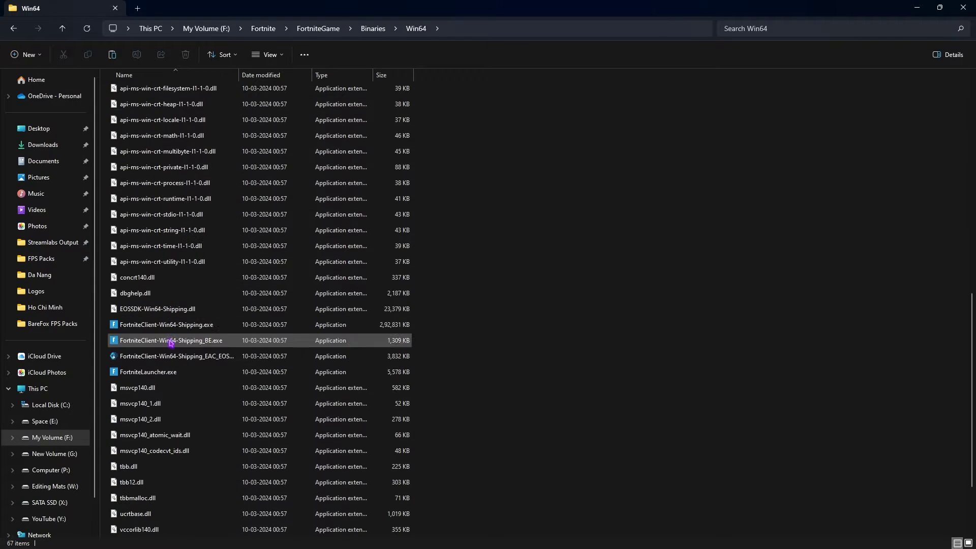
pyautogui.click(167, 374)
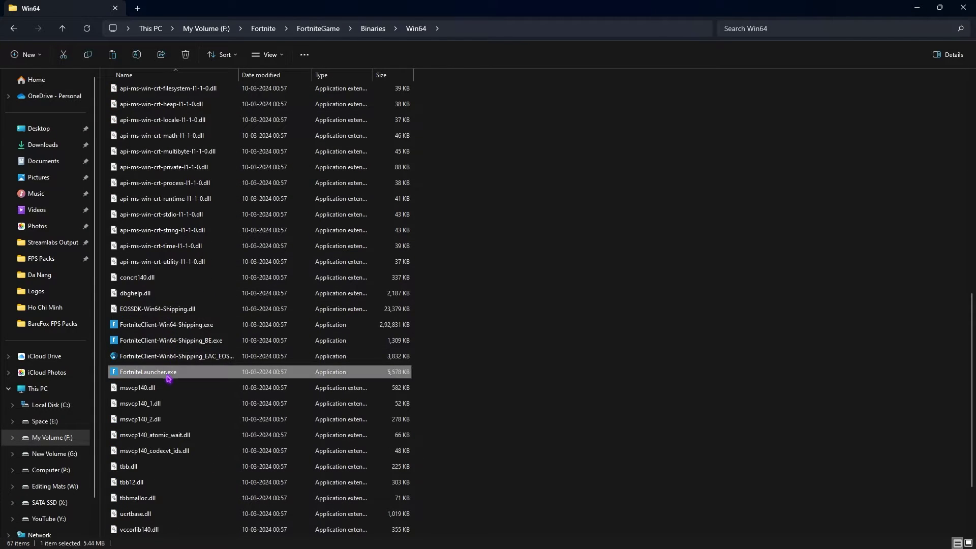
pyautogui.rightClick(193, 376)
pyautogui.click(278, 306)
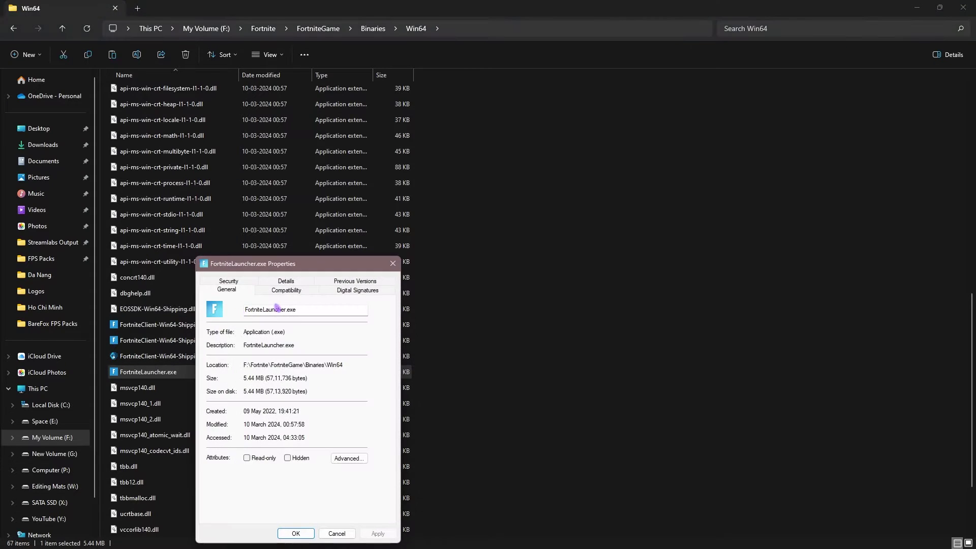
pyautogui.click(287, 291)
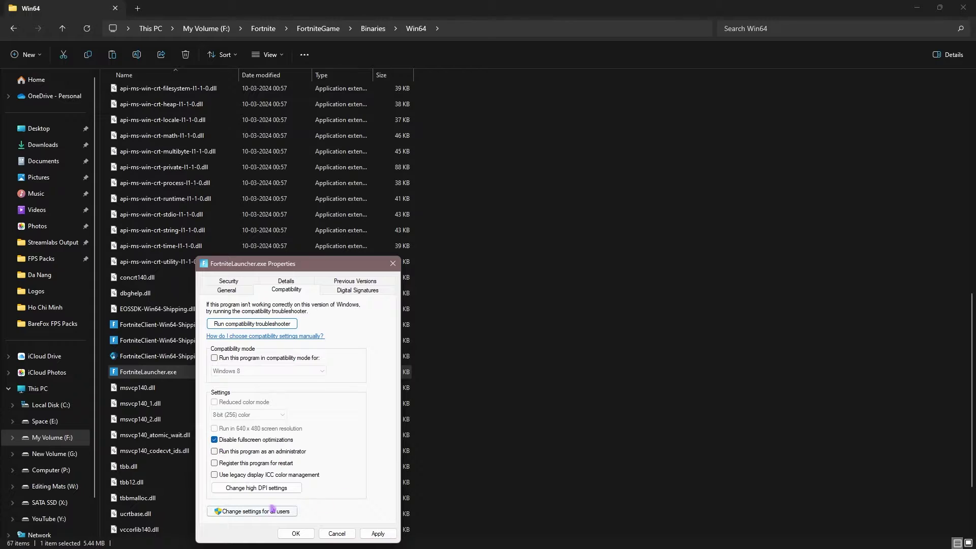
# Step: Override high-DPI scaling with Application performing it, and confirm both dialogs
pyautogui.click(266, 489)
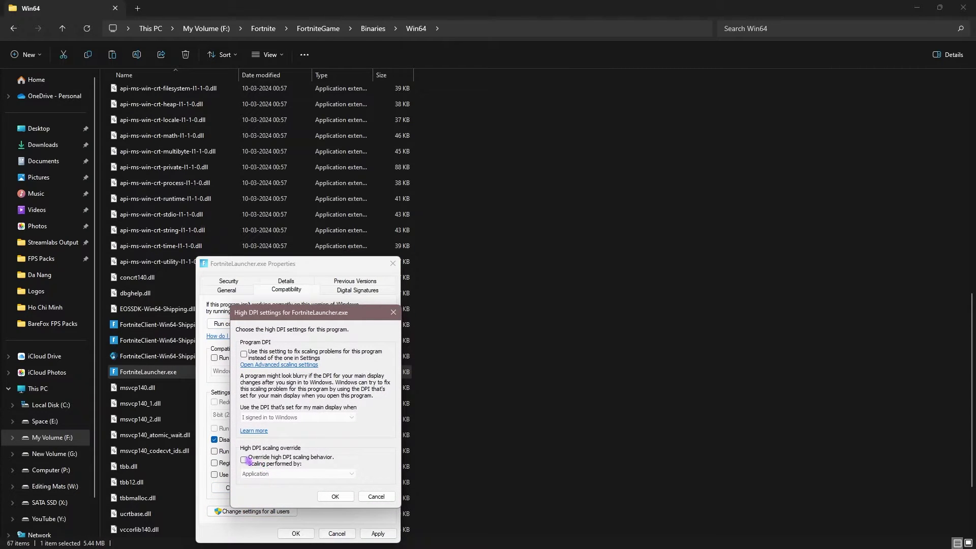
pyautogui.click(288, 474)
pyautogui.click(265, 483)
pyautogui.click(335, 497)
pyautogui.click(377, 533)
pyautogui.click(296, 533)
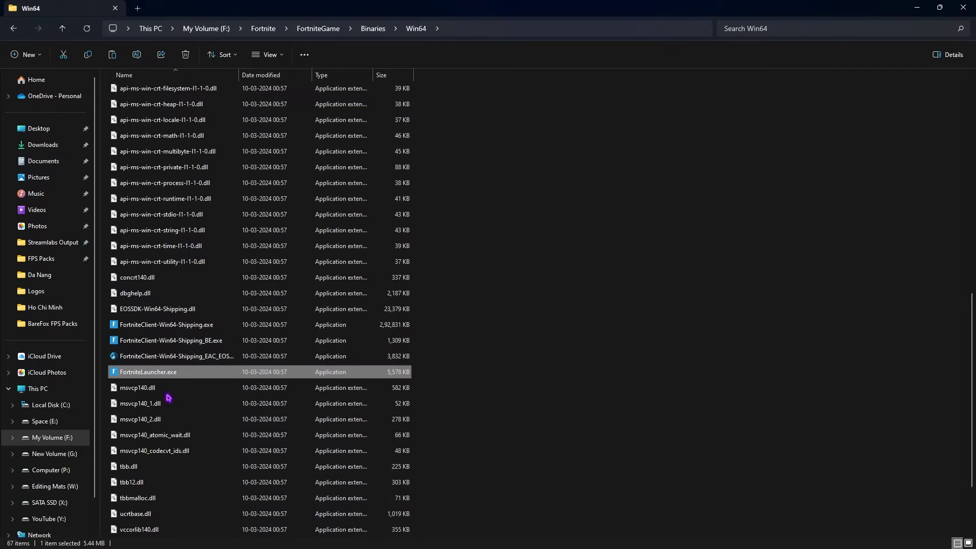
# Step: Bring up and dismiss the context menu for FortniteClient-Win64-Shipping_BE.exe
pyautogui.click(173, 340)
pyautogui.rightClick(187, 337)
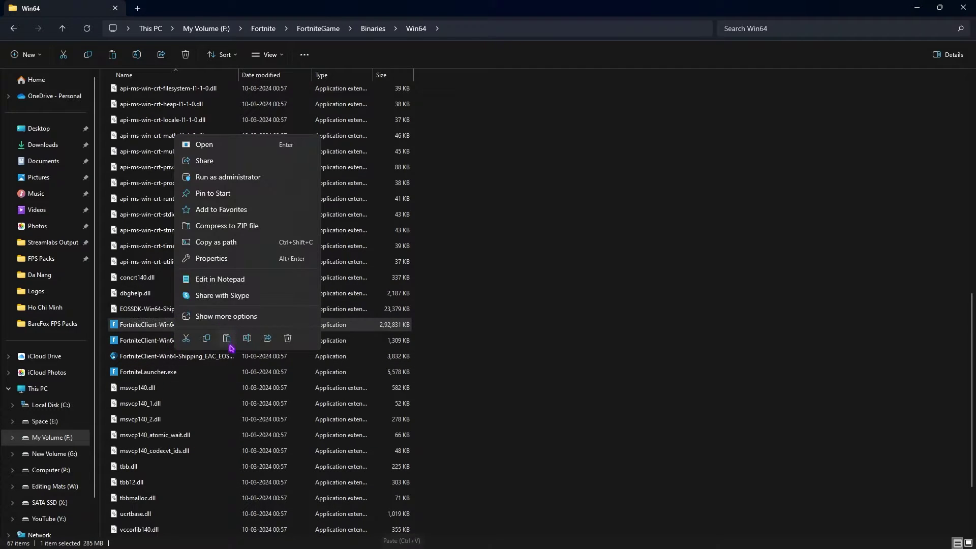
pyautogui.press('Escape')
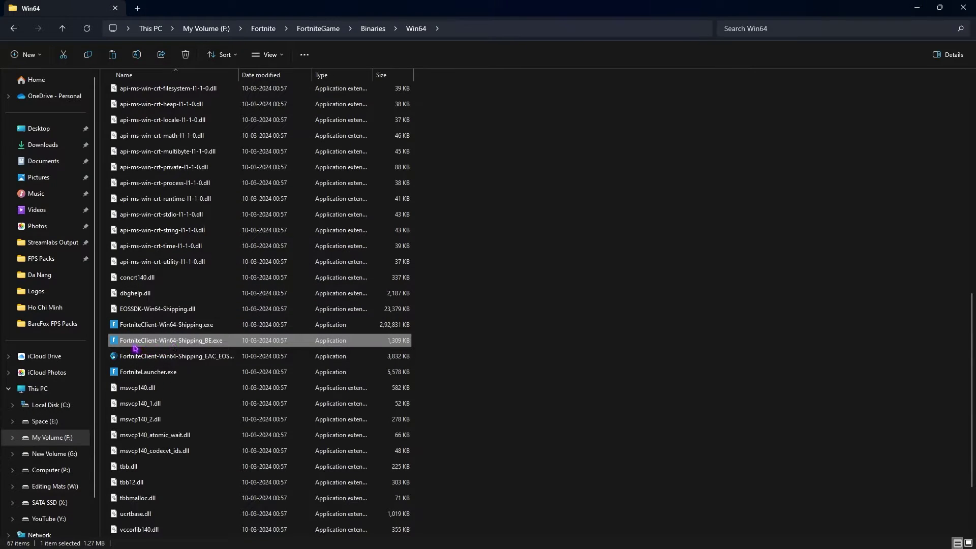
pyautogui.rightClick(174, 346)
pyautogui.click(462, 439)
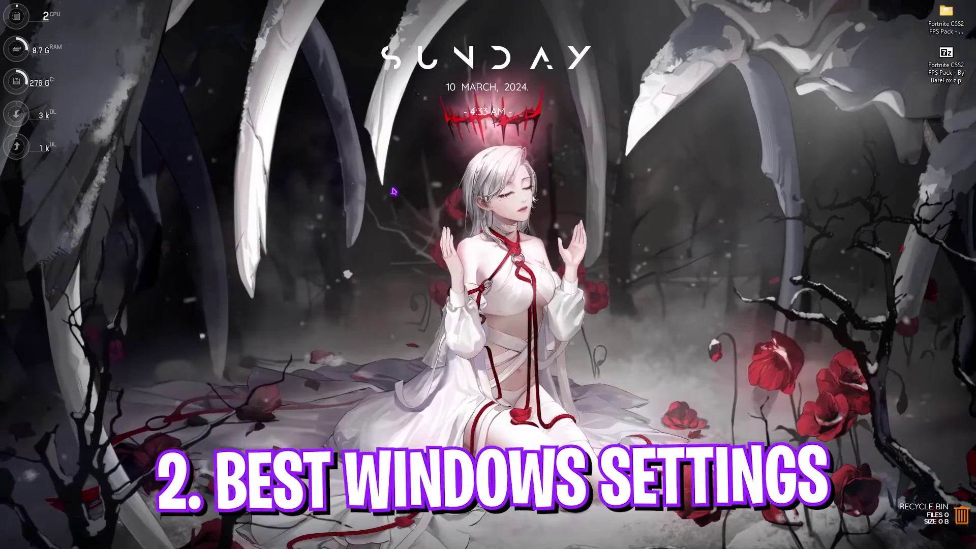
# Step: Open Settings > Gaming, review the Game Bar controller option, then confirm Game Mode is On
pyautogui.press('super')
pyautogui.write('se')
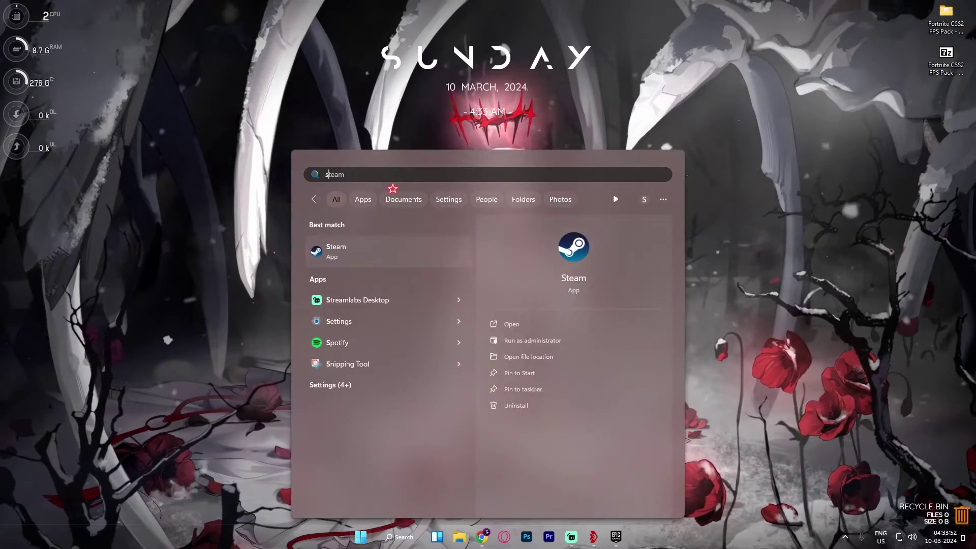
pyautogui.write('ttings')
pyautogui.press('Return')
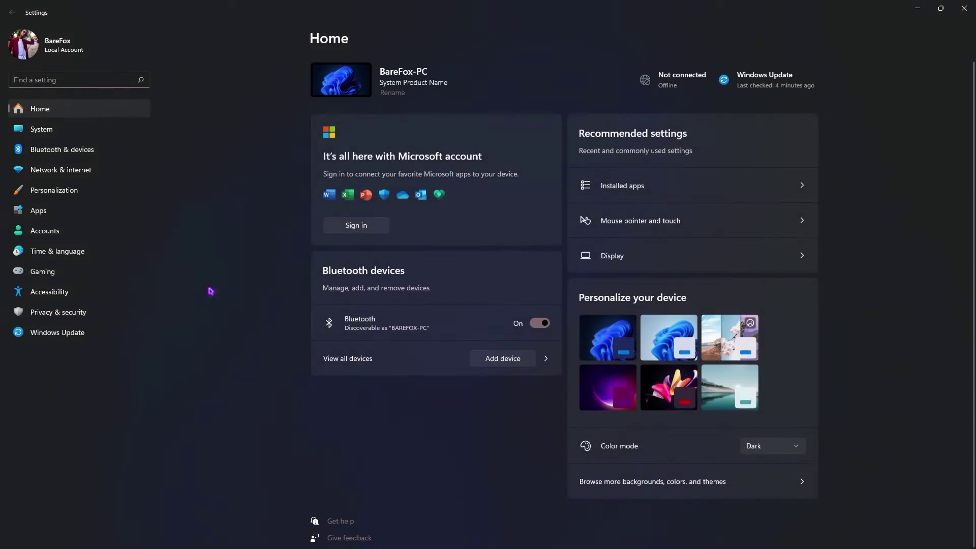
pyautogui.click(74, 271)
pyautogui.click(375, 77)
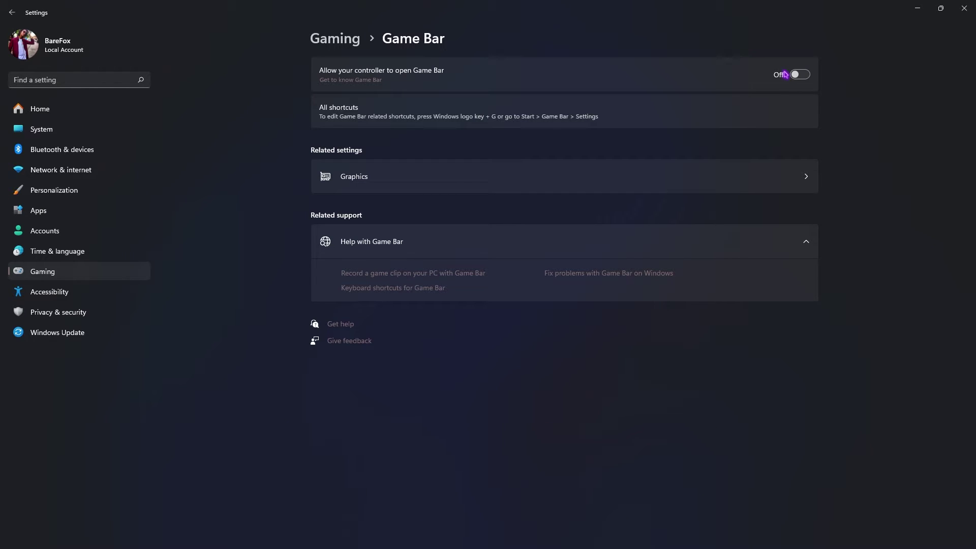
pyautogui.click(358, 45)
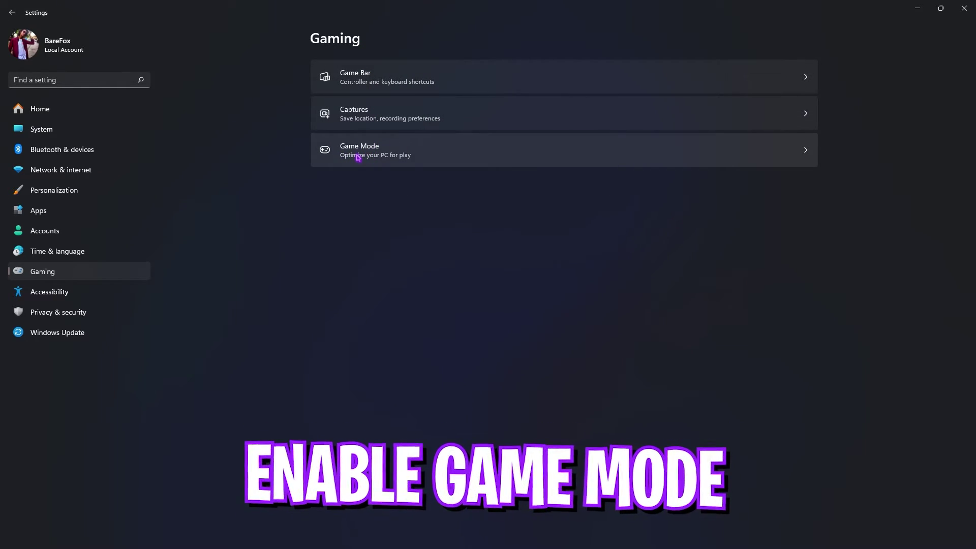
pyautogui.click(356, 156)
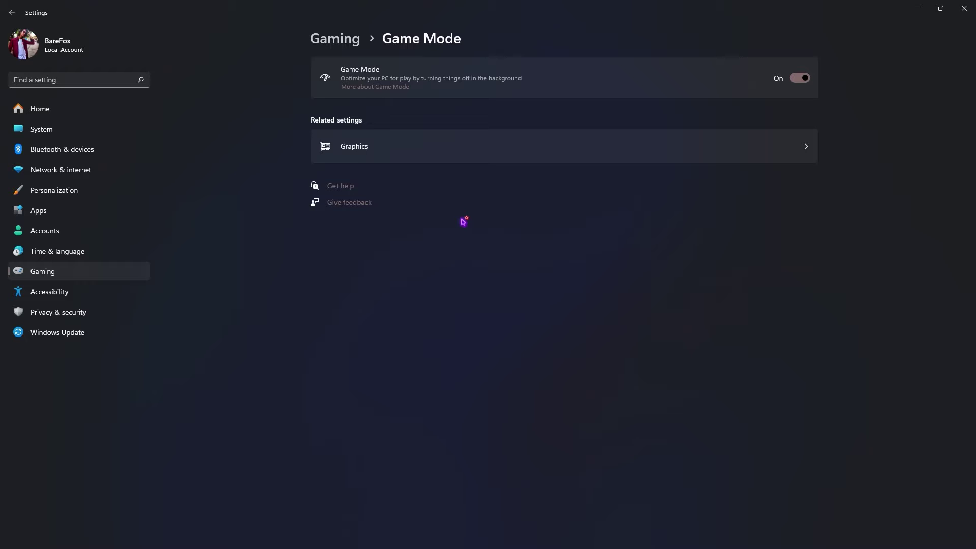
# Step: In Display > Graphics, review default settings, then save Fortnite's preference as High performance
pyautogui.click(359, 146)
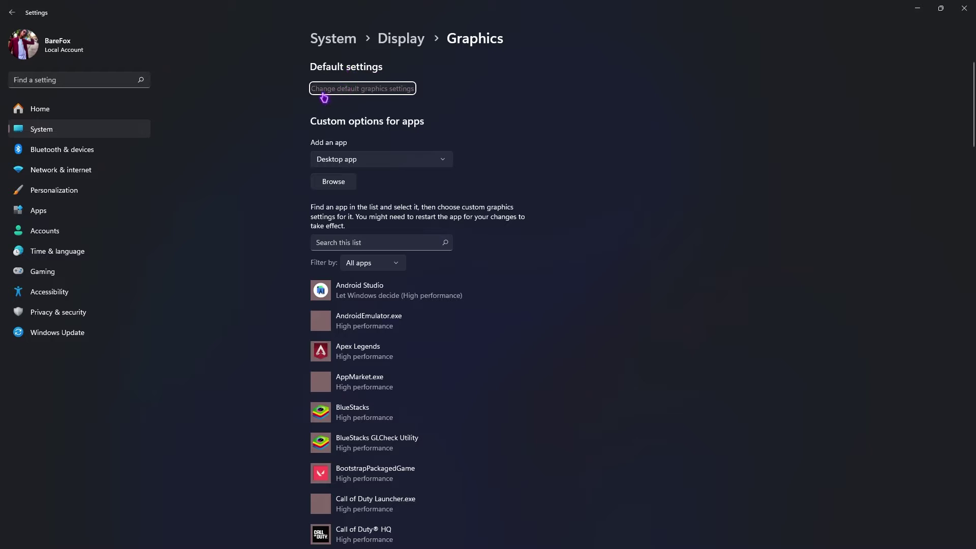
pyautogui.click(383, 94)
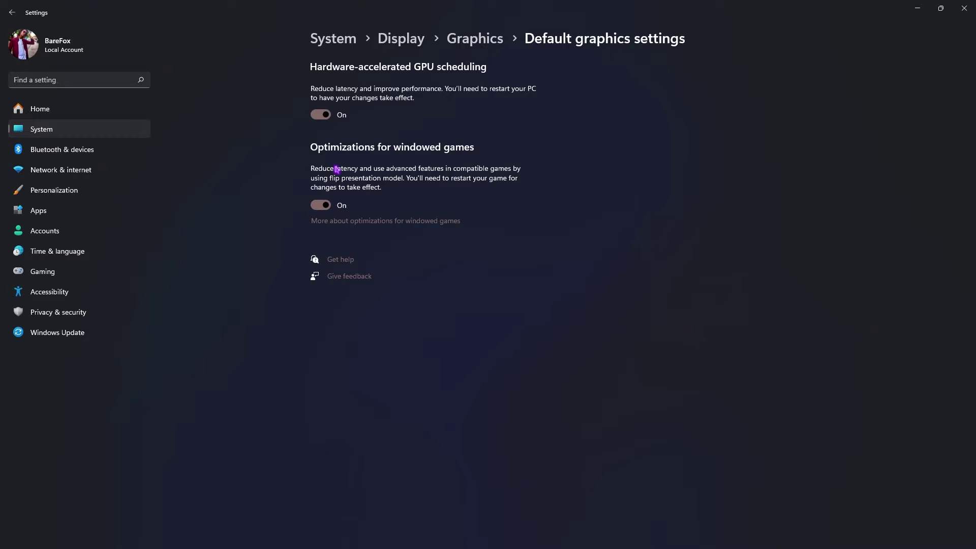
pyautogui.click(475, 41)
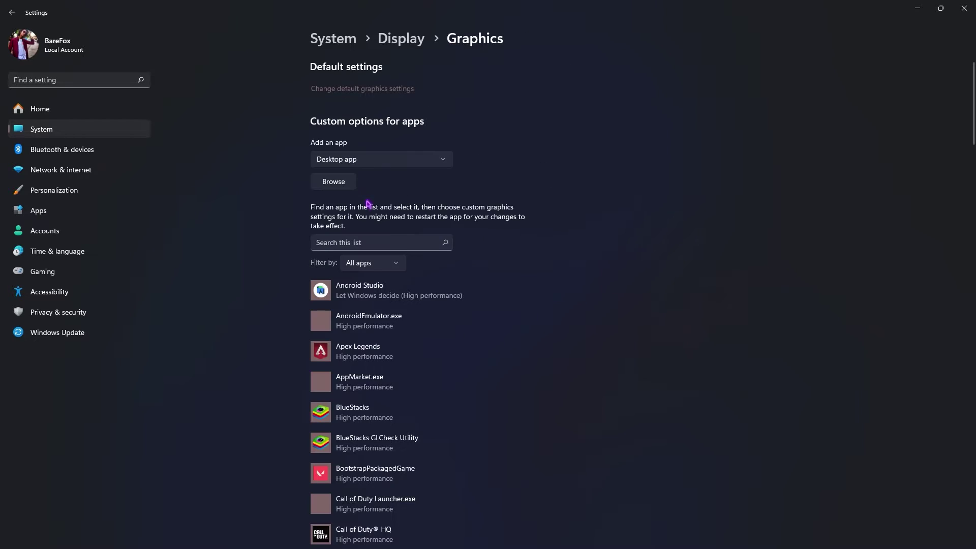
pyautogui.click(334, 181)
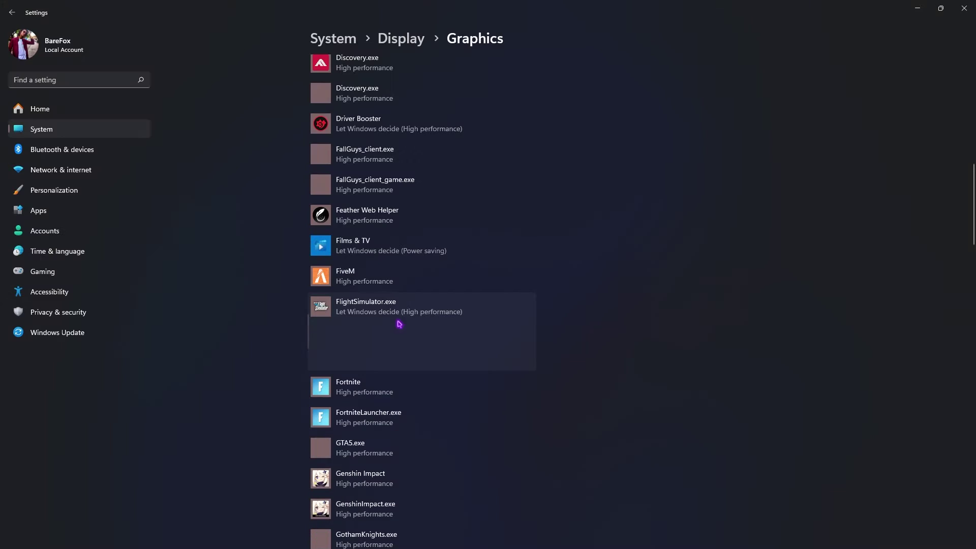
pyautogui.click(398, 326)
pyautogui.click(460, 389)
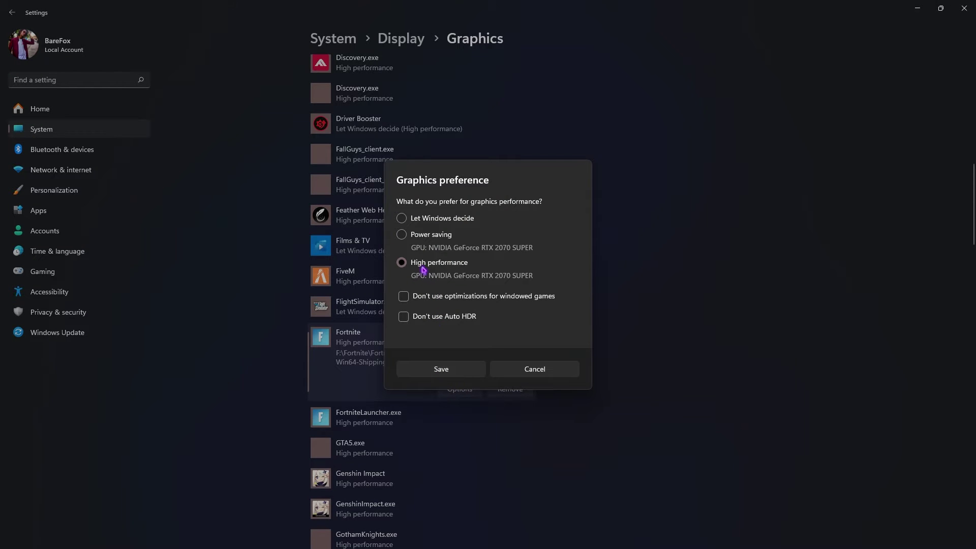
pyautogui.click(450, 376)
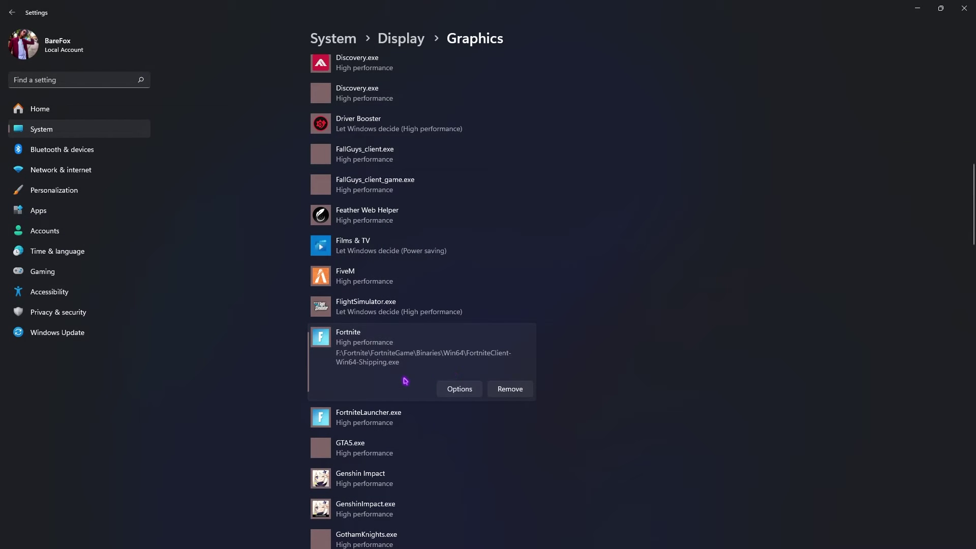
# Step: Close Settings and browse the GVGMall Windows 10 Pro OEM key page
pyautogui.click(964, 8)
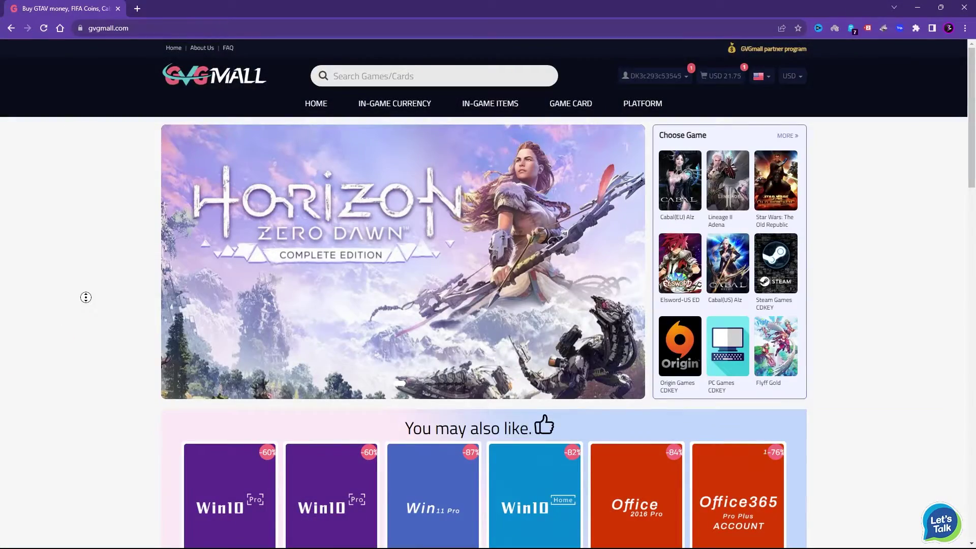
pyautogui.scroll(-4, 85, 297)
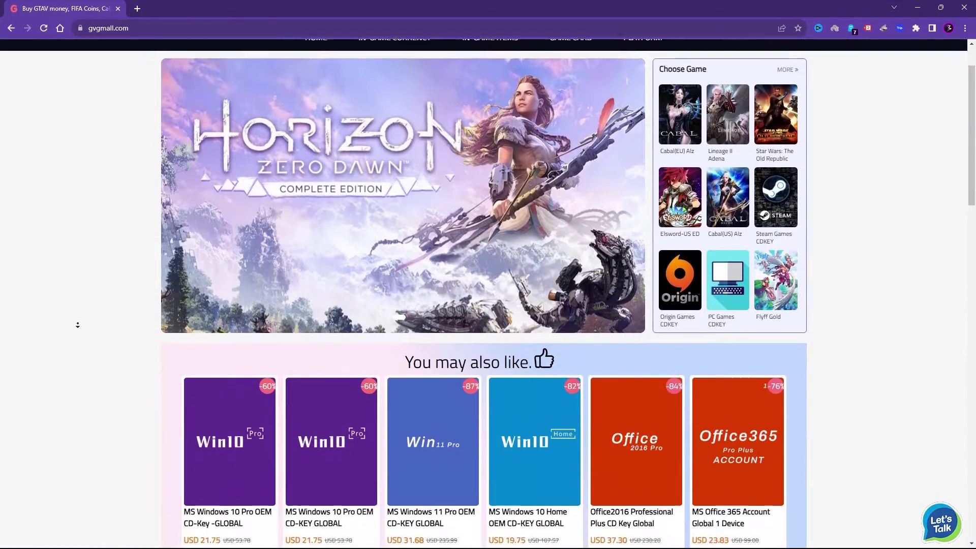
pyautogui.scroll(-5, 77, 325)
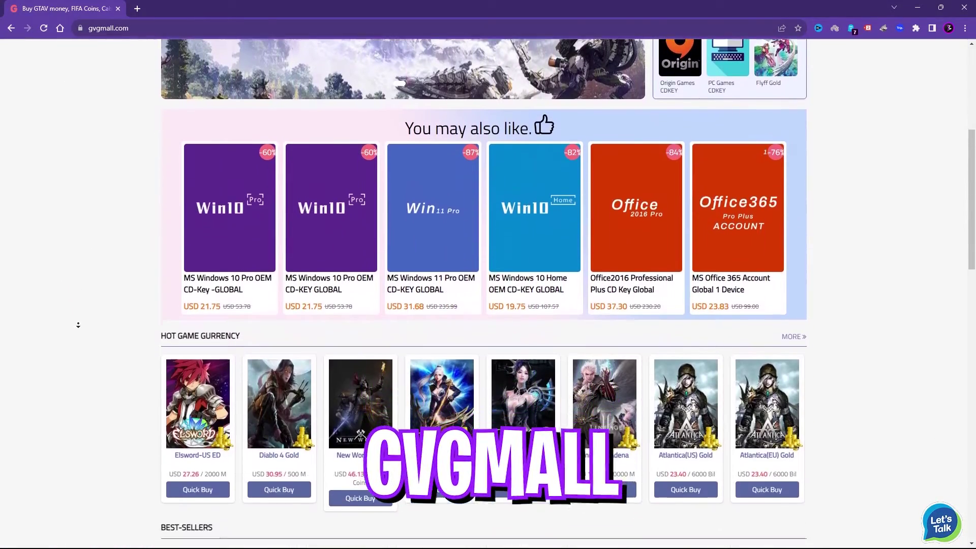
pyautogui.scroll(-3, 78, 325)
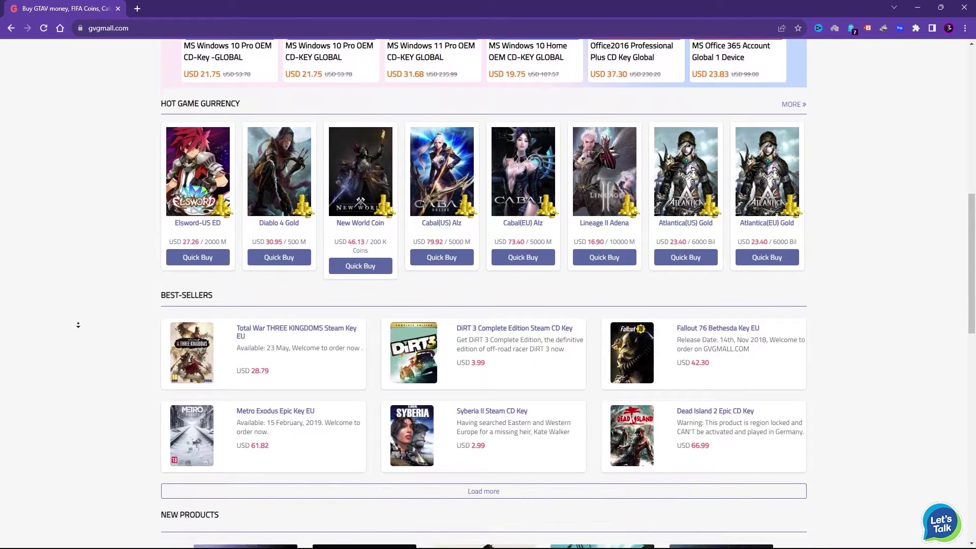
pyautogui.scroll(6, 80, 327)
pyautogui.scroll(5, 86, 297)
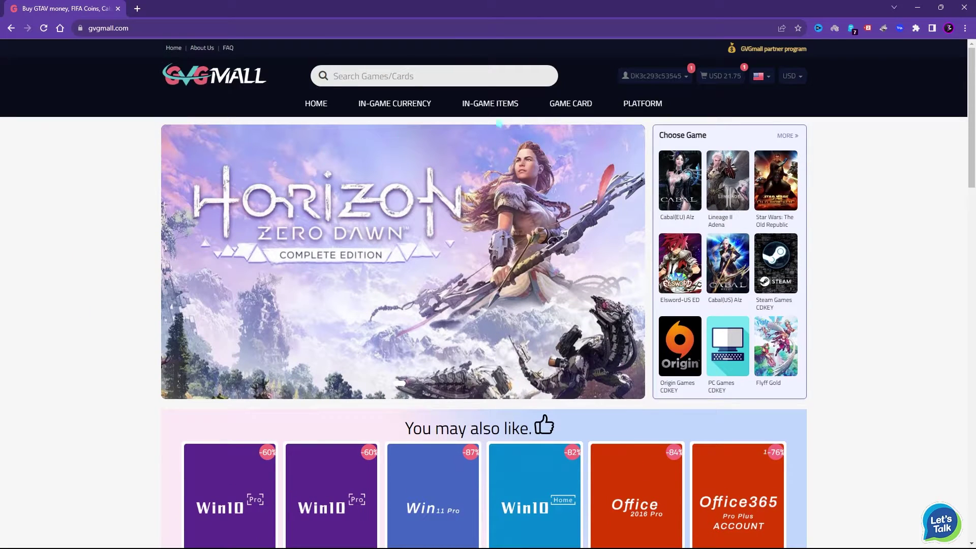
pyautogui.moveTo(551, 104)
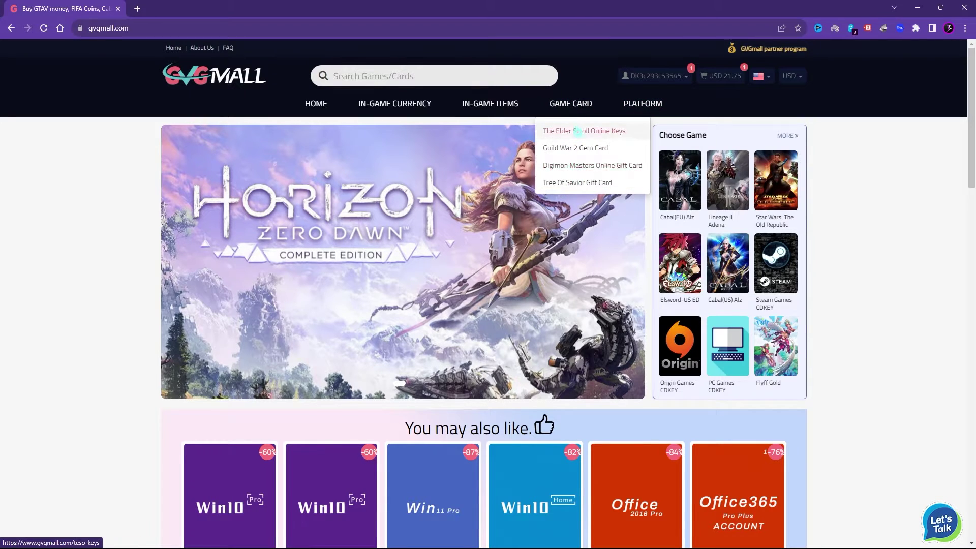
pyautogui.moveTo(395, 103)
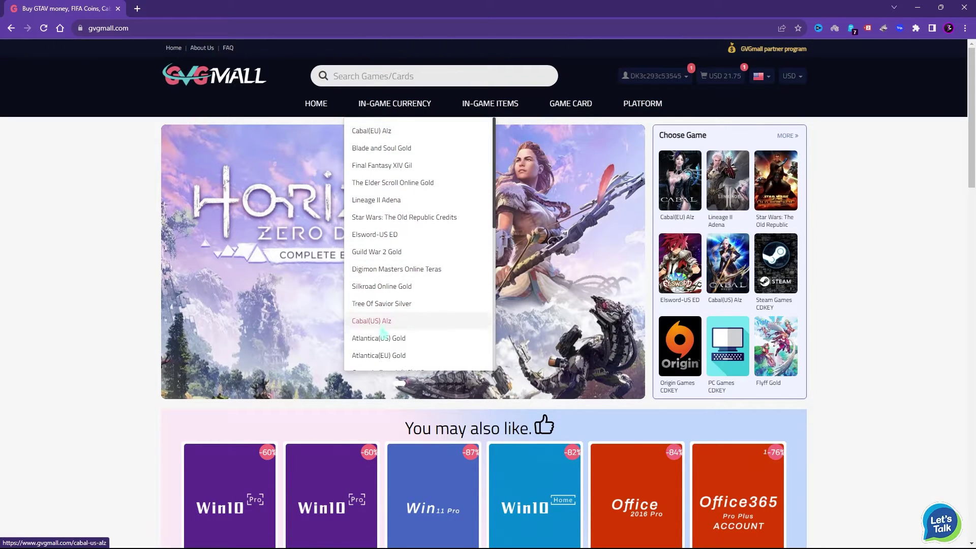
pyautogui.scroll(-10, 387, 270)
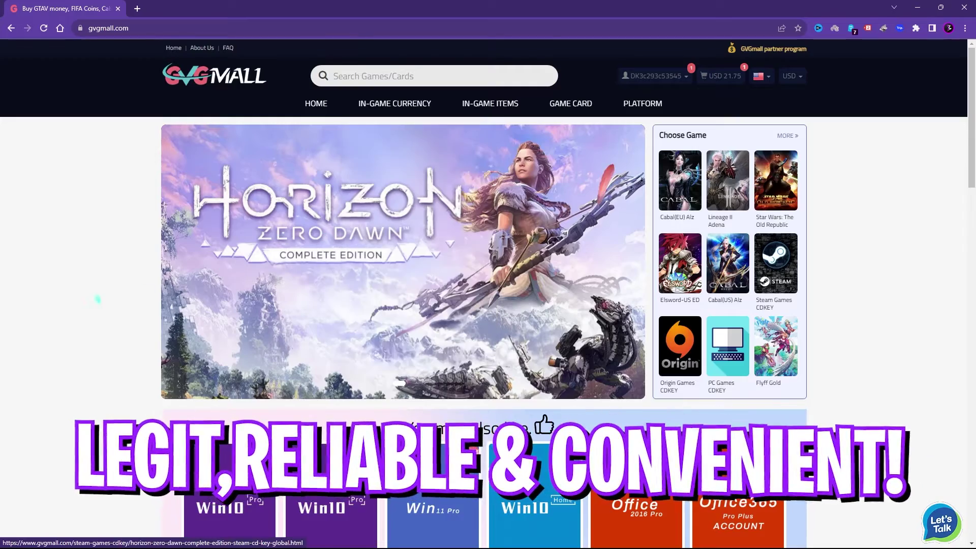
pyautogui.scroll(-4, 76, 262)
pyautogui.scroll(4, 640, 203)
pyautogui.moveTo(643, 103)
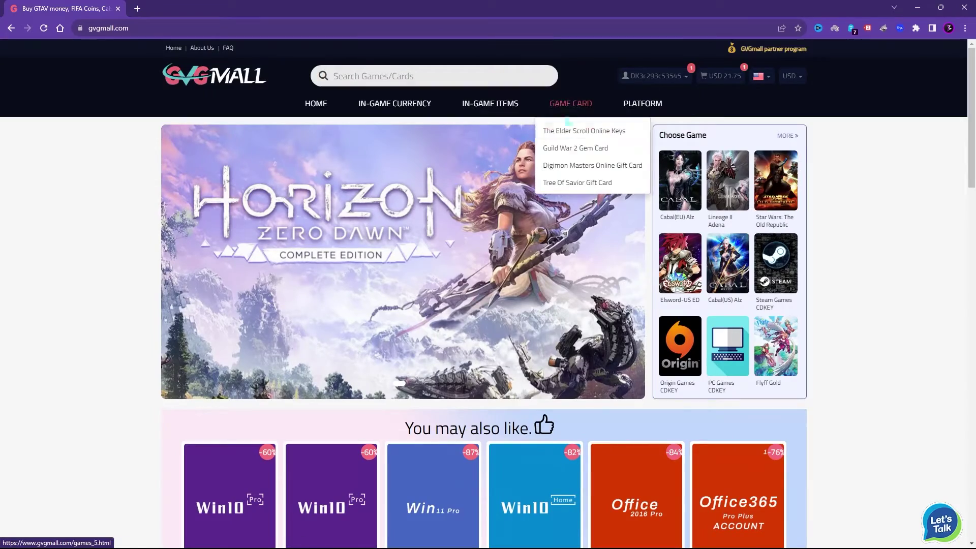
pyautogui.moveTo(490, 104)
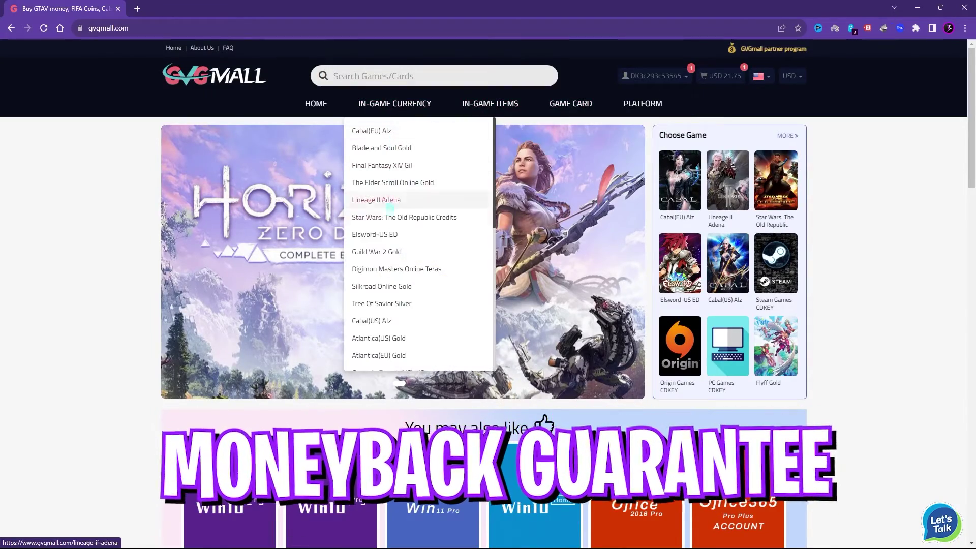
pyautogui.scroll(-5, 401, 234)
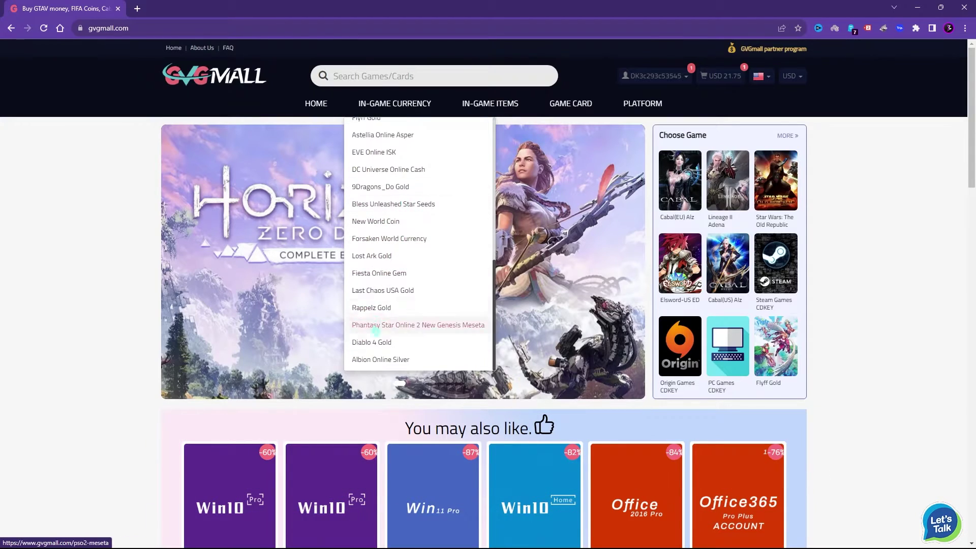
pyautogui.scroll(-4, 432, 311)
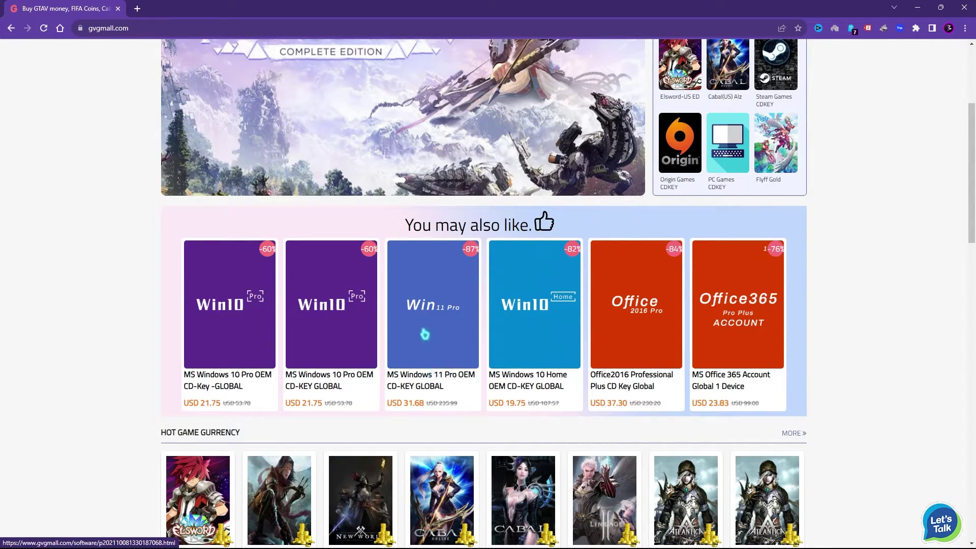
pyautogui.scroll(1, 445, 410)
pyautogui.scroll(-1, 137, 427)
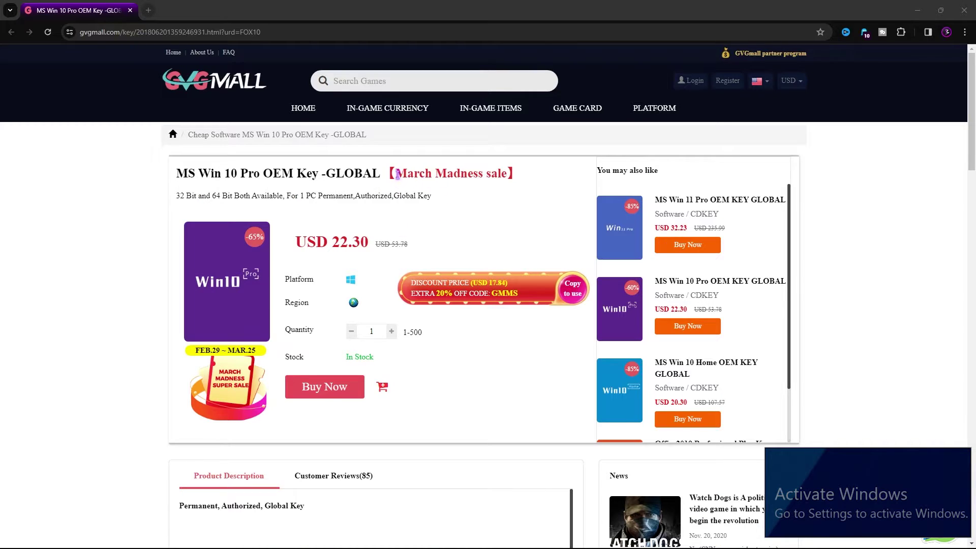
# Step: Highlight the March Madness sale label and the 22.30 price
pyautogui.moveTo(398, 174); pyautogui.dragTo(491, 174)
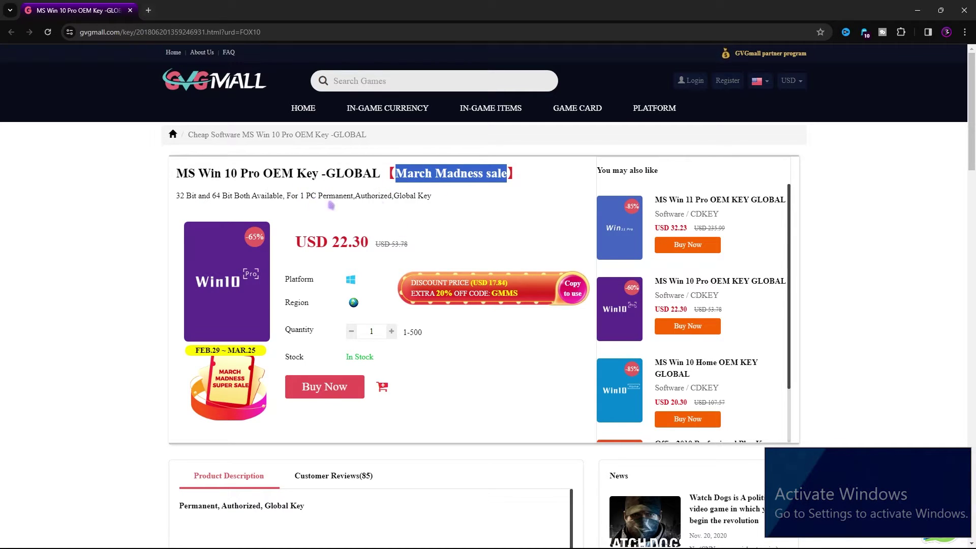
pyautogui.moveTo(331, 242); pyautogui.dragTo(364, 242)
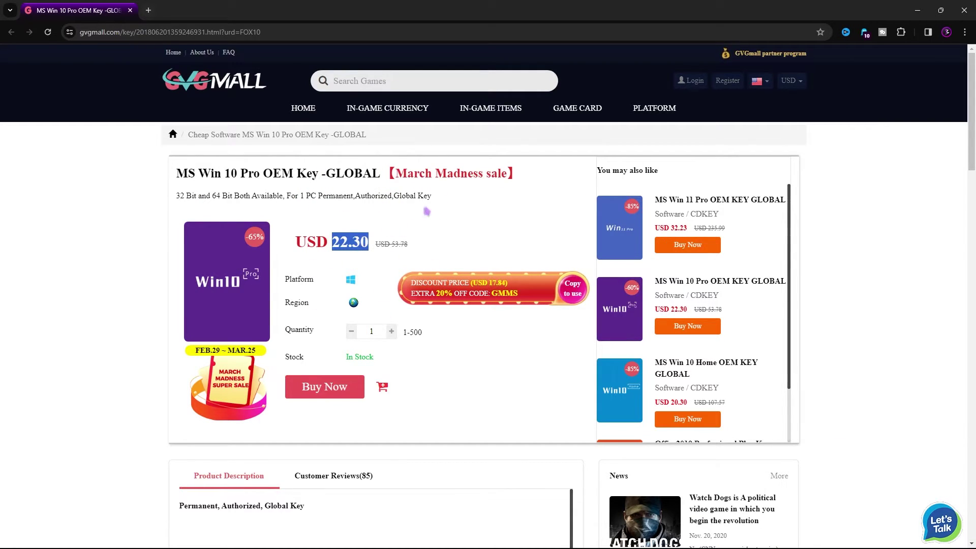
pyautogui.moveTo(396, 174); pyautogui.dragTo(507, 173)
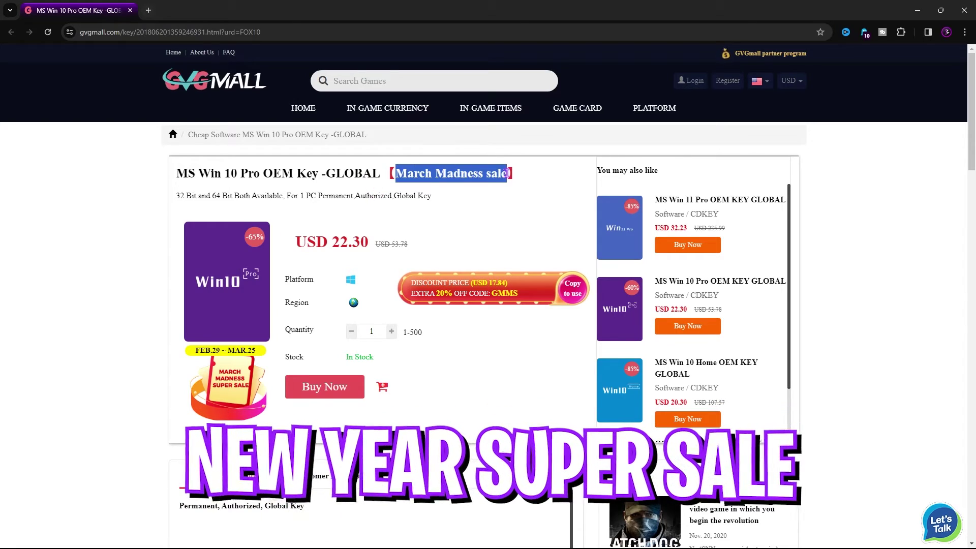
pyautogui.moveTo(176, 173); pyautogui.dragTo(196, 173)
pyautogui.moveTo(385, 173); pyautogui.dragTo(497, 173)
# Step: Enter and apply promo code FOX25, highlighting the discounted USD 16.31 total
pyautogui.click(478, 174)
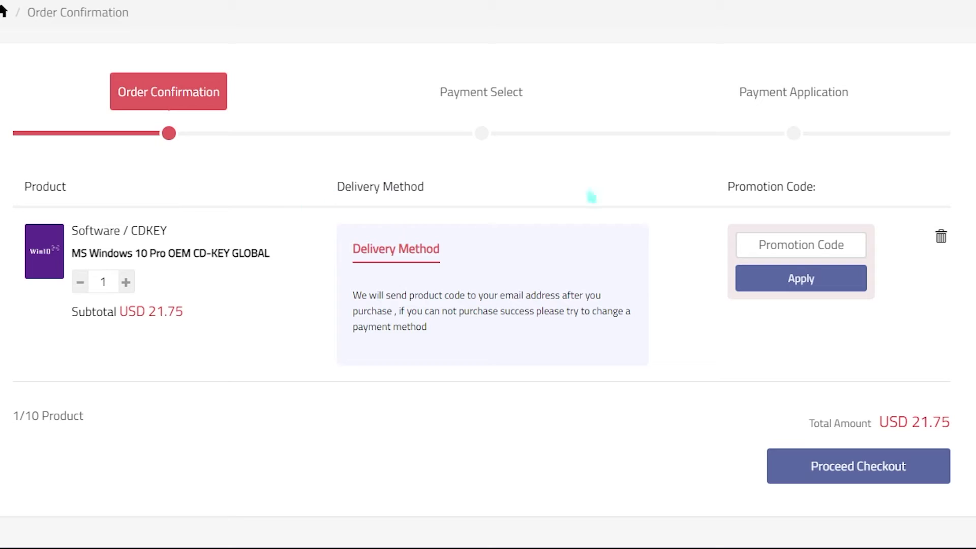
pyautogui.click(814, 245)
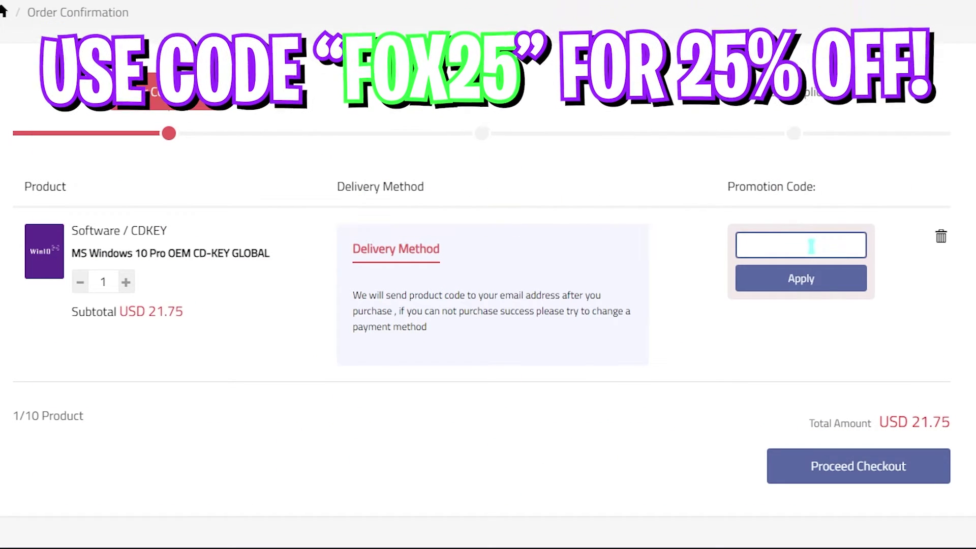
pyautogui.write('FOX25')
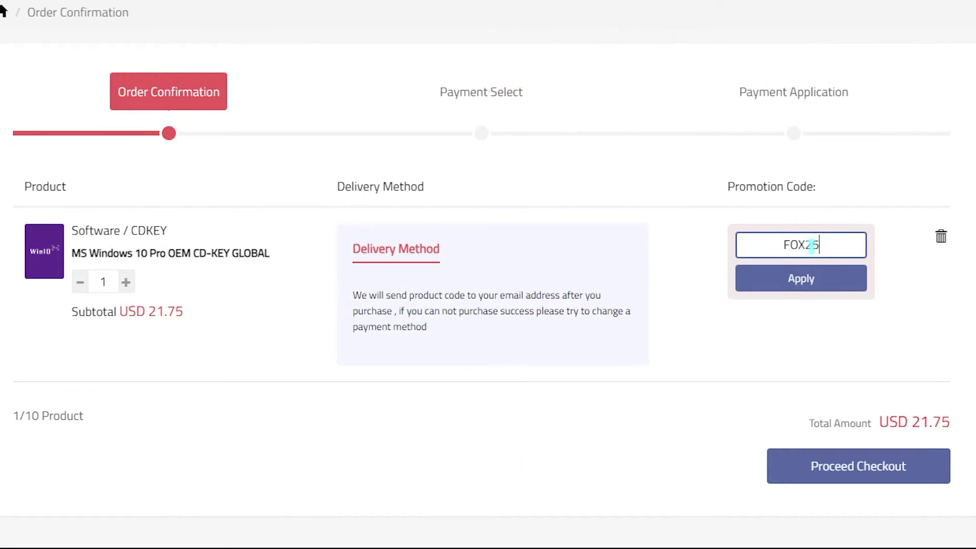
pyautogui.moveTo(830, 250); pyautogui.dragTo(746, 245)
pyautogui.click(752, 279)
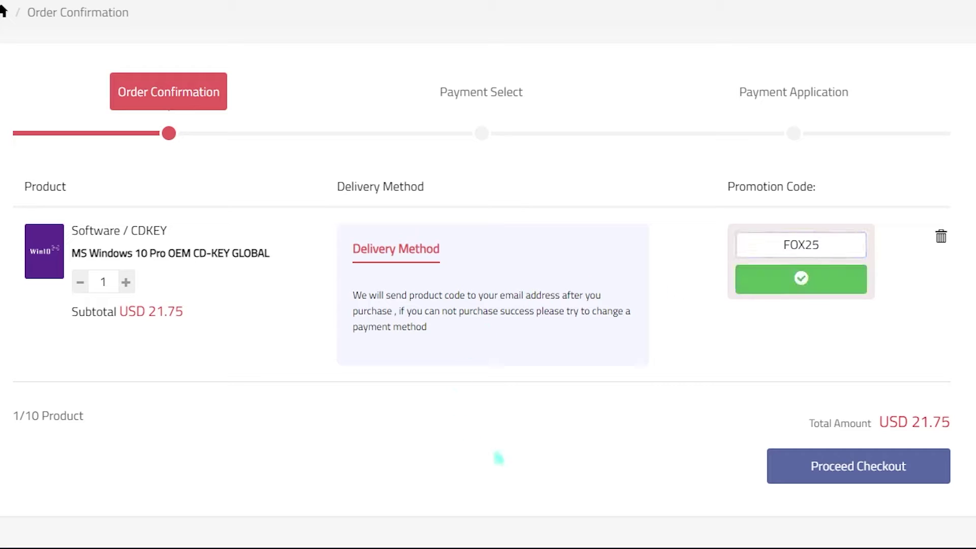
pyautogui.moveTo(916, 429); pyautogui.dragTo(955, 428)
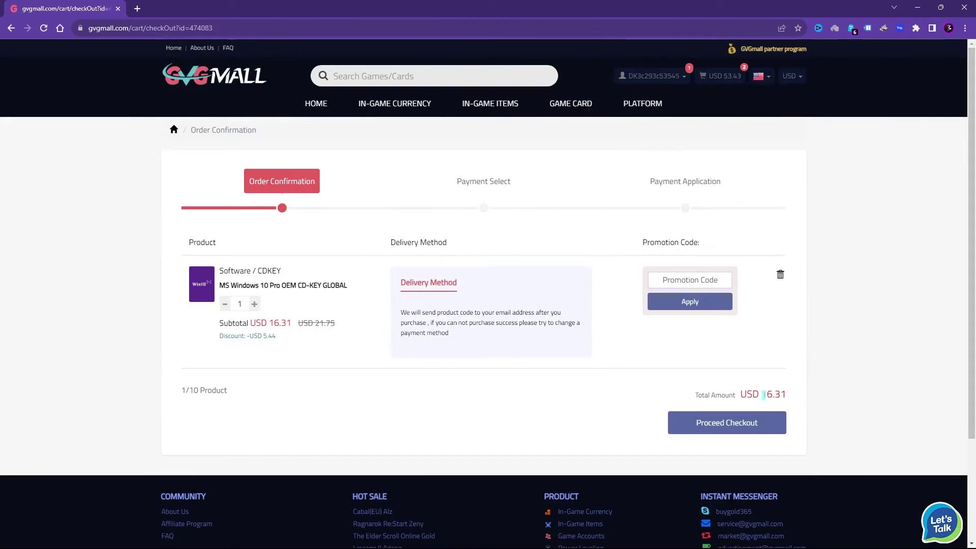
# Step: Expand the Windows activation state details
pyautogui.click(519, 383)
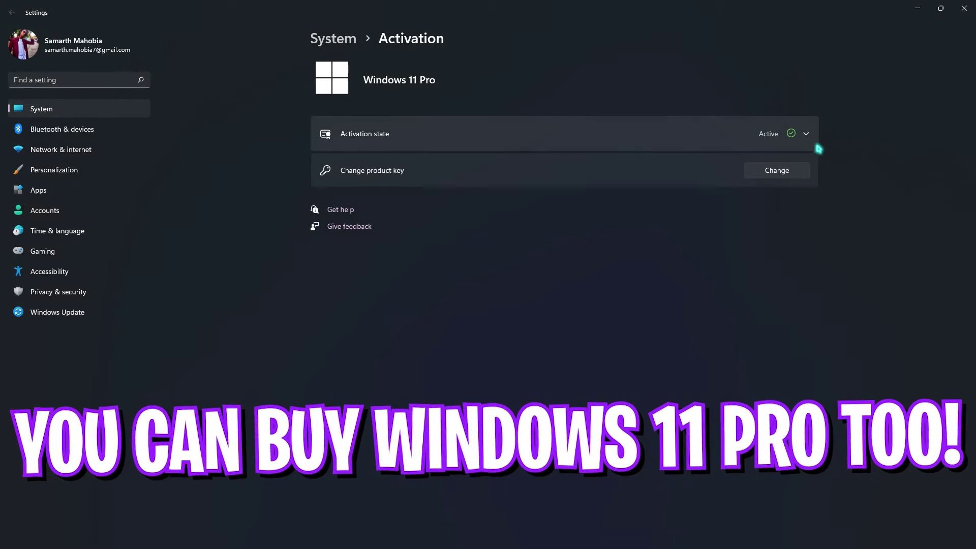
pyautogui.click(793, 135)
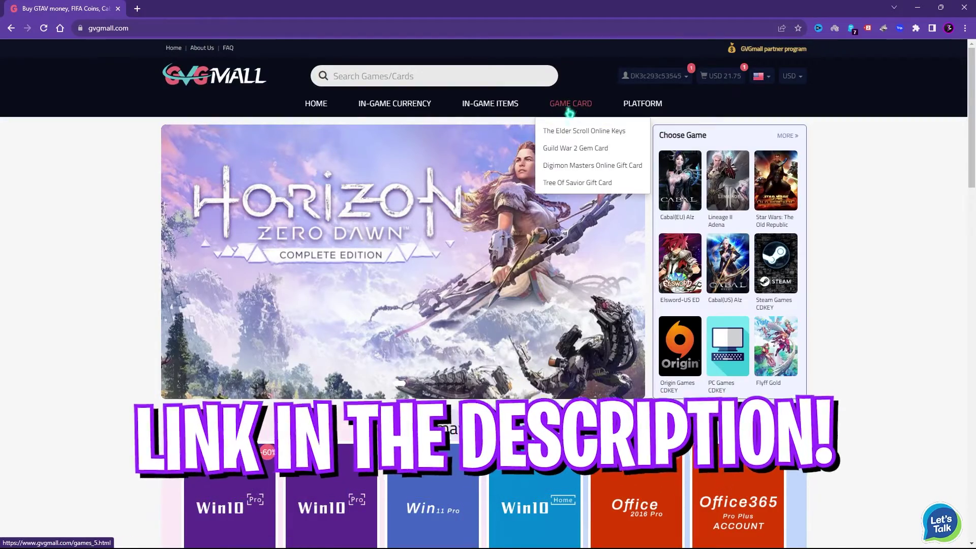
pyautogui.moveTo(494, 107)
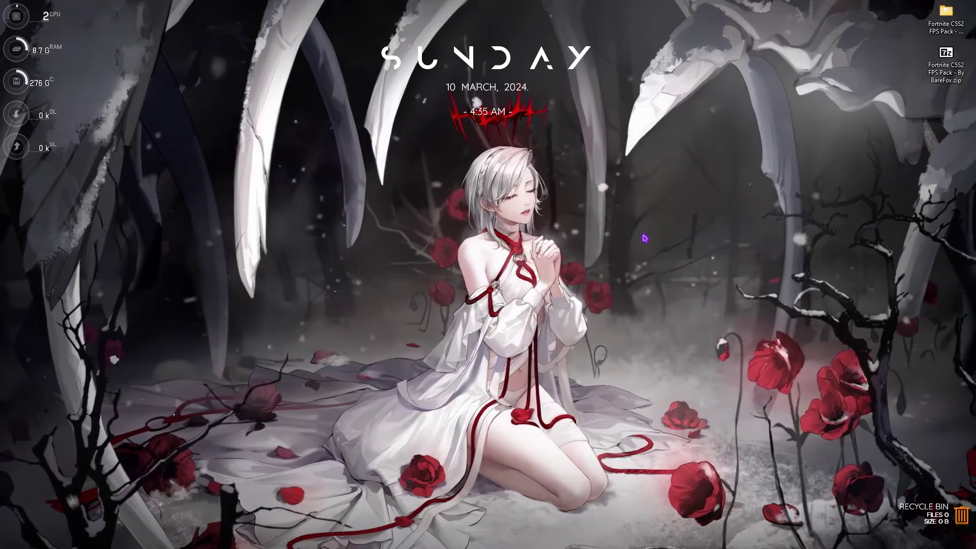
# Step: Navigate via the Run box to AppData\Local\FortniteGame\Saved\Config\WindowsClient
pyautogui.press('super+r')
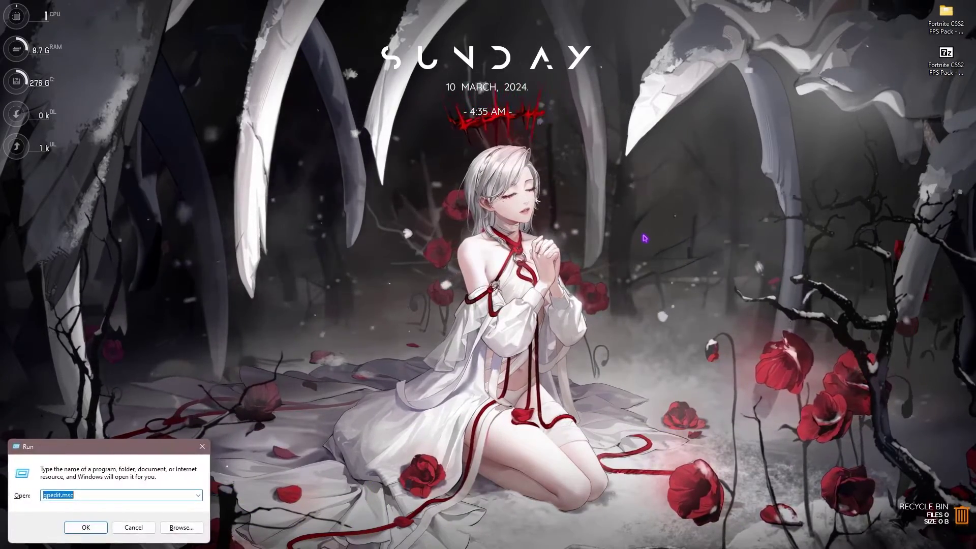
pyautogui.write('powercfg.cpl')
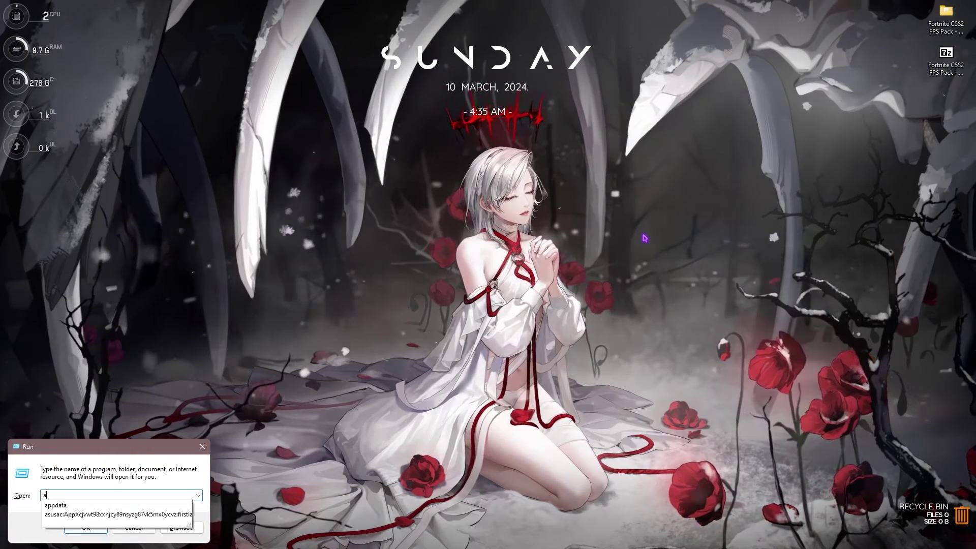
pyautogui.press('Return')
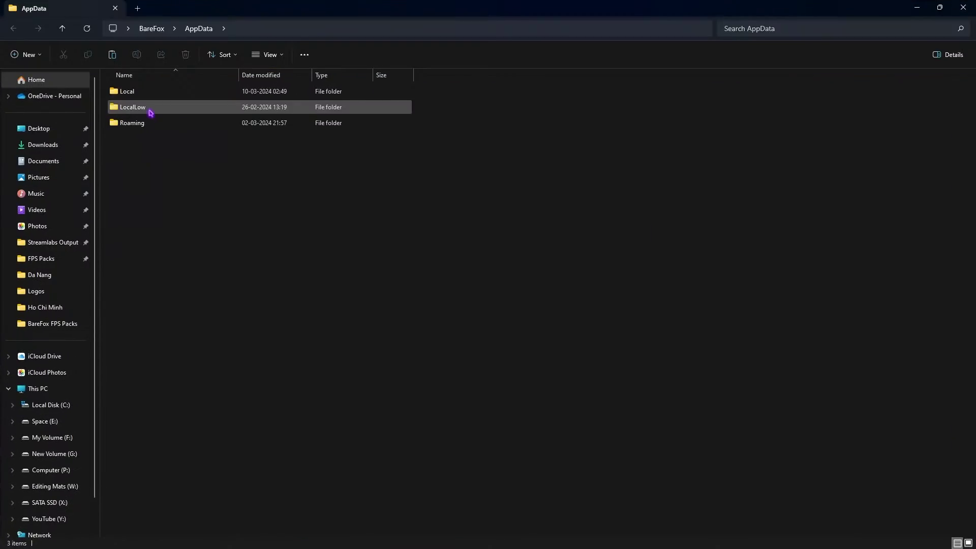
pyautogui.doubleClick(146, 96)
pyautogui.press('f')
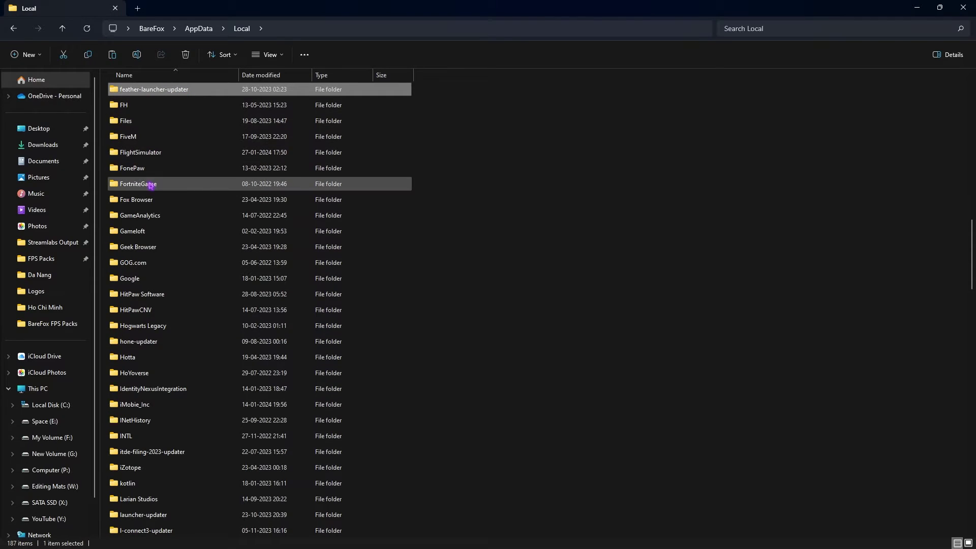
pyautogui.doubleClick(151, 184)
pyautogui.doubleClick(136, 97)
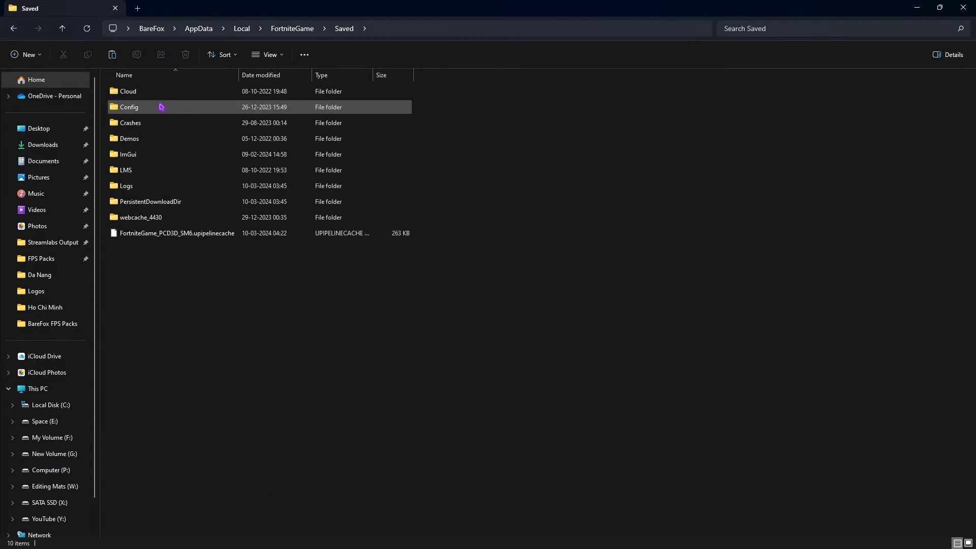
pyautogui.doubleClick(173, 104)
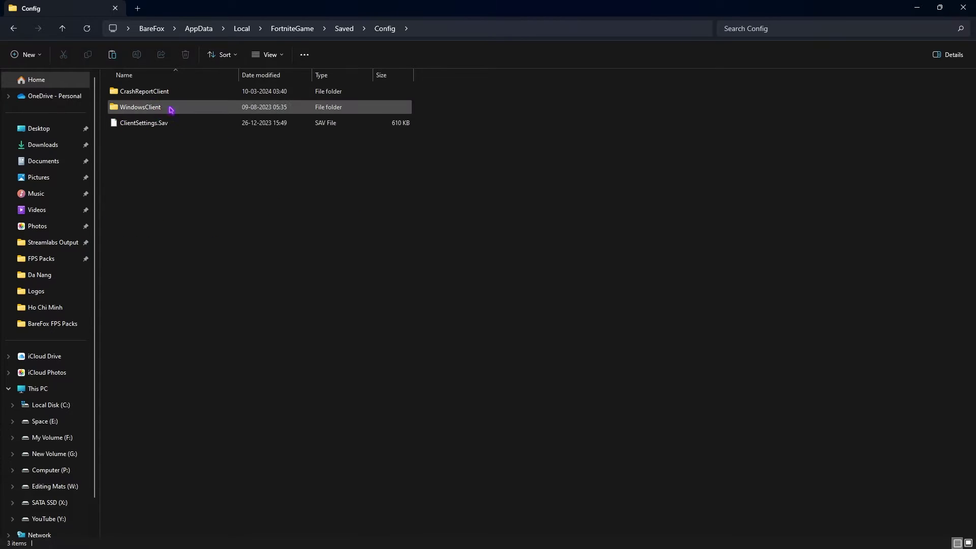
pyautogui.doubleClick(151, 108)
# Step: Open GameUserSettings.ini with Notepad
pyautogui.click(156, 92)
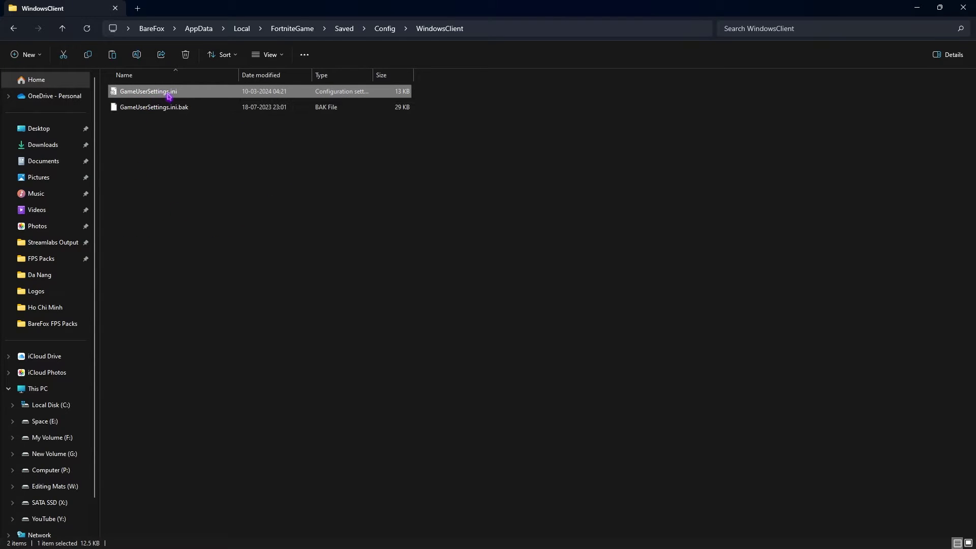
pyautogui.rightClick(168, 94)
pyautogui.moveTo(217, 146)
pyautogui.click(336, 147)
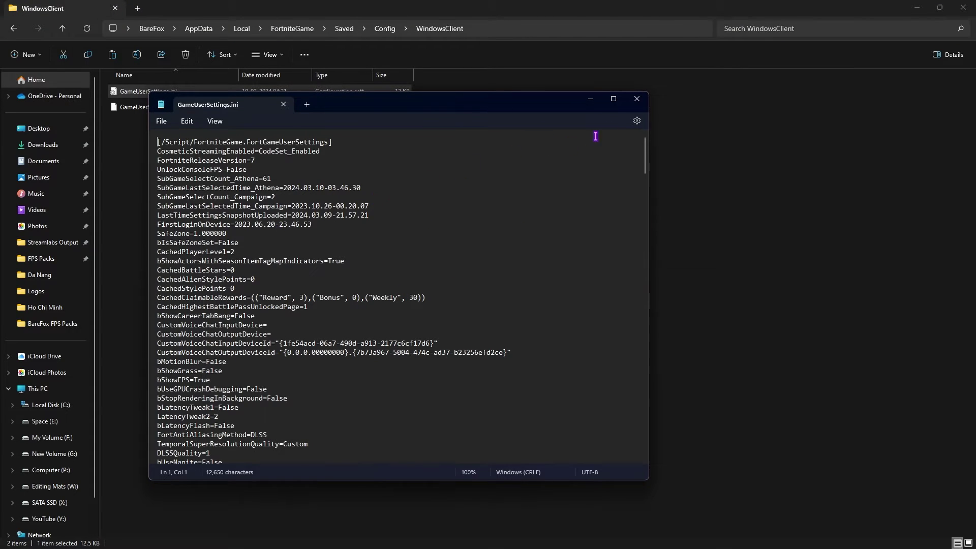
# Step: Maximize Notepad and check the bMotionBlur, LatencyTweak1 and bDisableMouseAcceleration=False entries
pyautogui.click(613, 99)
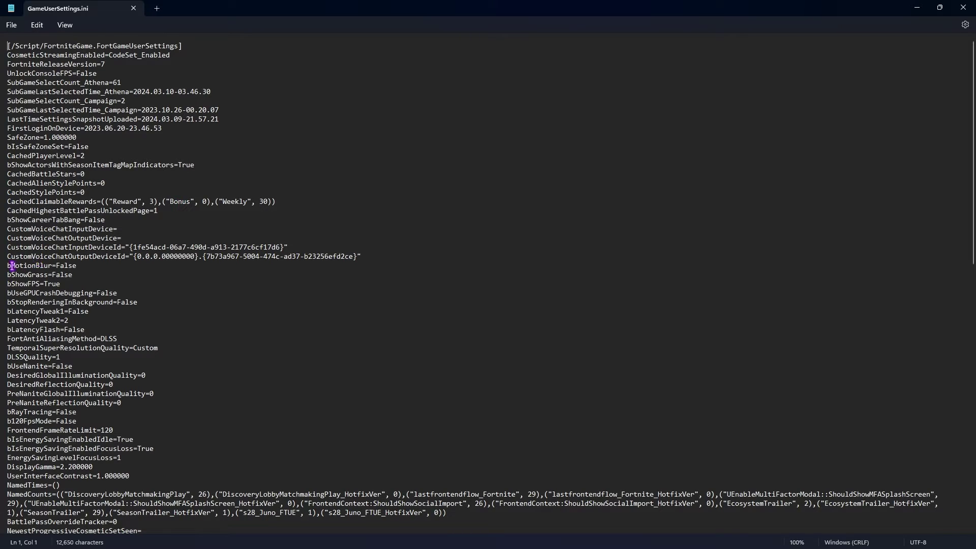
pyautogui.moveTo(12, 265); pyautogui.dragTo(49, 268)
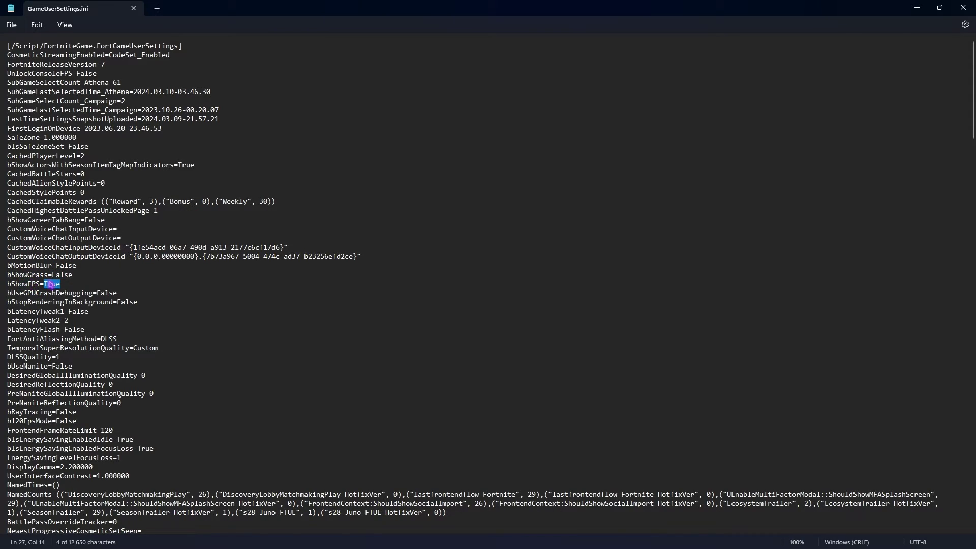
pyautogui.press('Right')
pyautogui.scroll(-20, 12, 368)
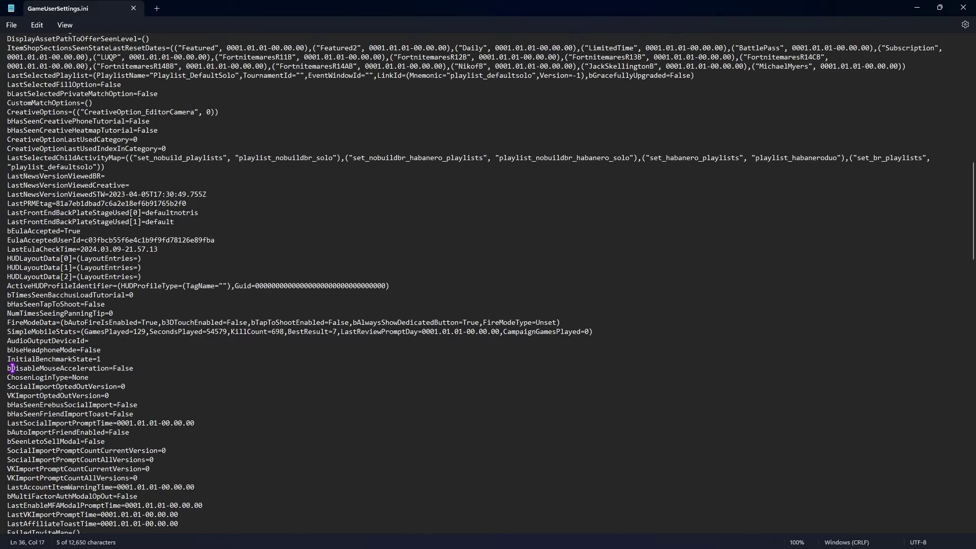
pyautogui.doubleClick(119, 368)
# Step: Check the AudioQualityLevel=1 and FullscreenMode=0 lines further down the file
pyautogui.scroll(-15, 137, 345)
pyautogui.click(17, 89)
pyautogui.moveTo(12, 85); pyautogui.dragTo(77, 85)
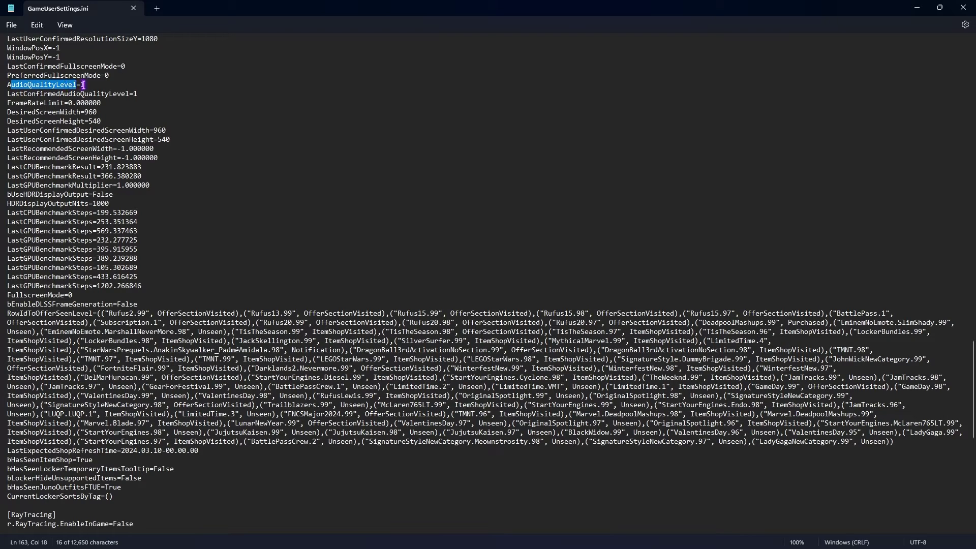
pyautogui.click(83, 85)
pyautogui.scroll(-1, 76, 204)
pyautogui.moveTo(7, 267); pyautogui.dragTo(72, 275)
pyautogui.click(75, 267)
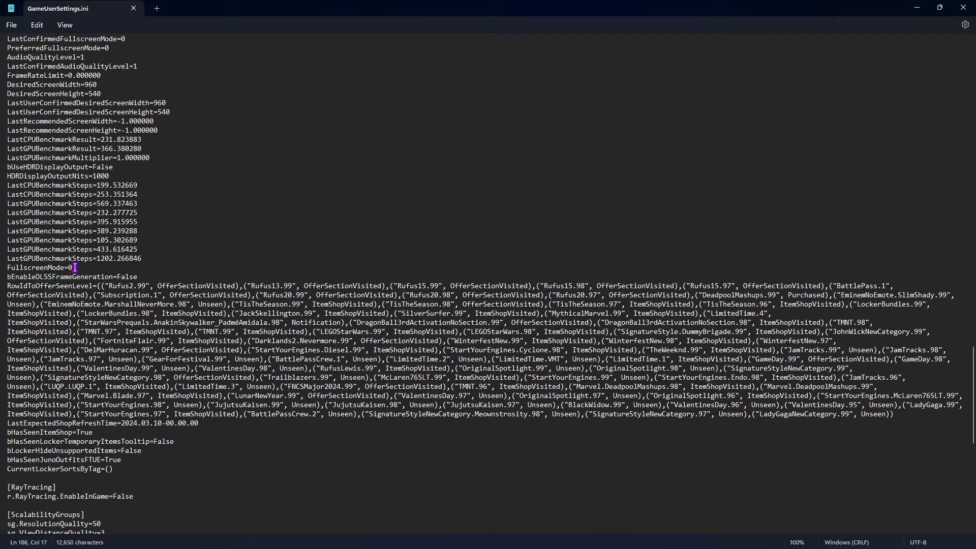
# Step: Edit the [ScalabilityGroups] quality values to 0, keeping sg.ResolutionQuality=50
pyautogui.scroll(-10, 66, 254)
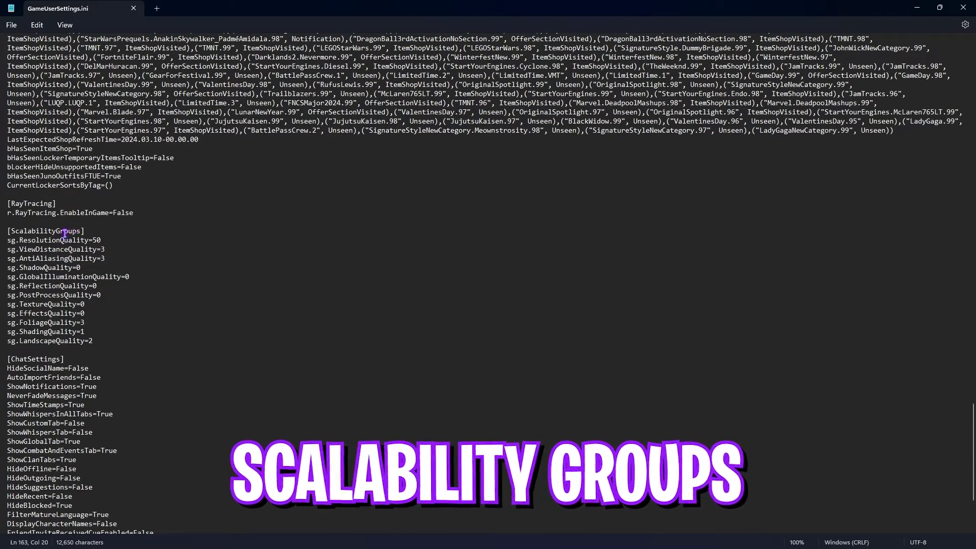
pyautogui.moveTo(19, 240); pyautogui.dragTo(88, 241)
pyautogui.click(95, 240)
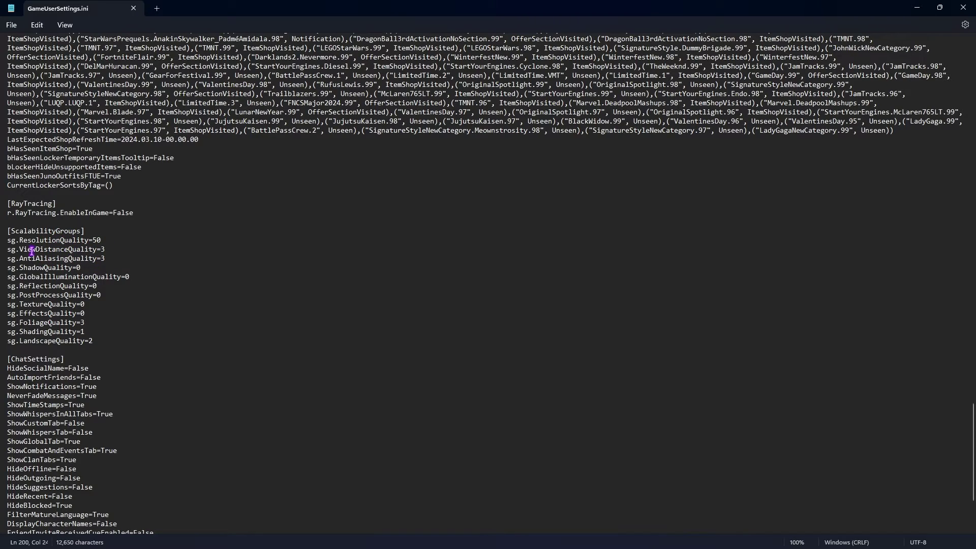
pyautogui.moveTo(37, 253); pyautogui.dragTo(93, 252)
pyautogui.click(93, 250)
pyautogui.scroll(-5, 126, 327)
pyautogui.click(46, 483)
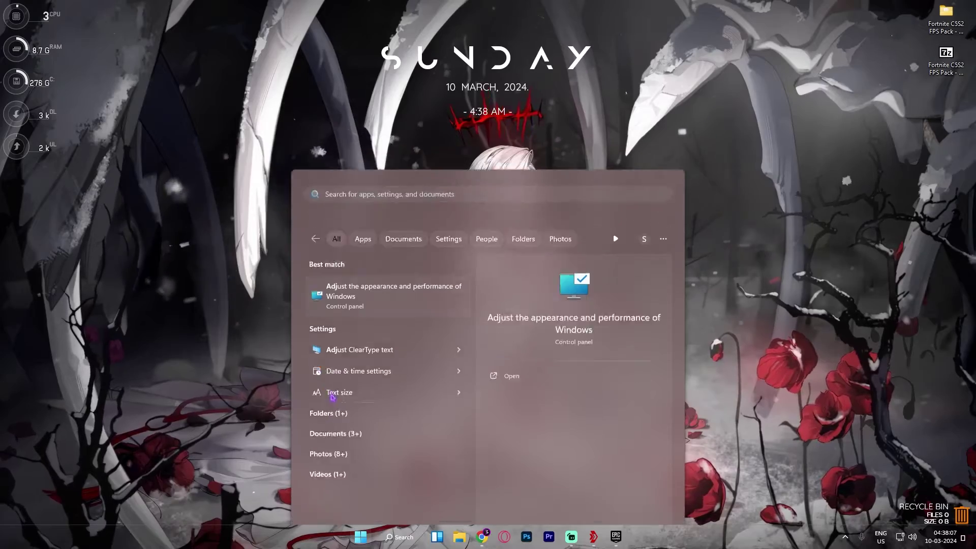
# Step: Apply best performance visual effects, keeping taskbar thumbnail previews, thumbnails and smooth screen fonts
pyautogui.press('Return')
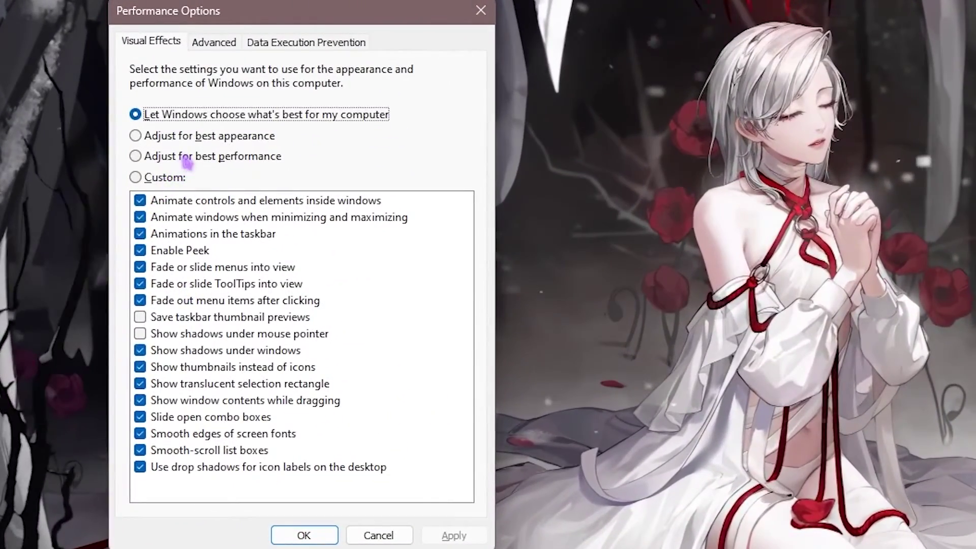
pyautogui.click(174, 165)
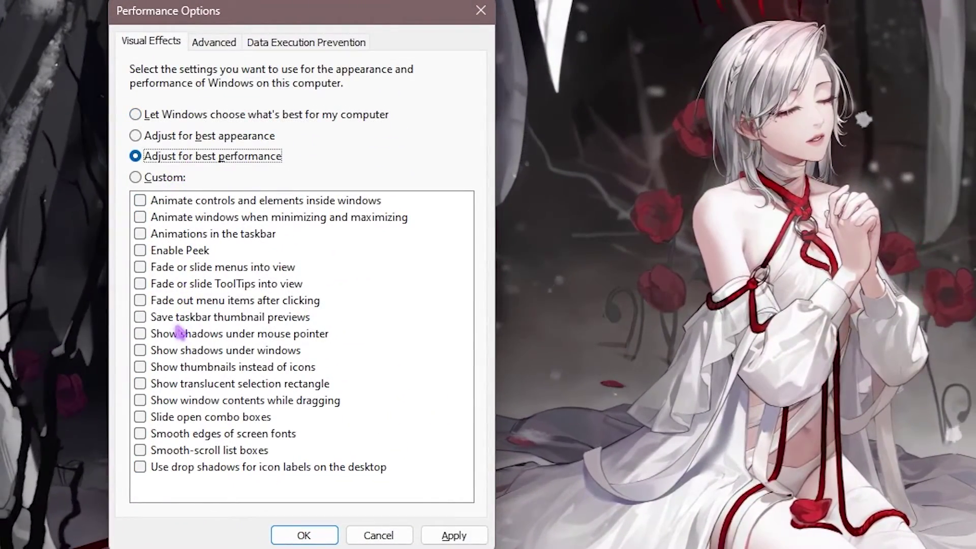
pyautogui.click(177, 317)
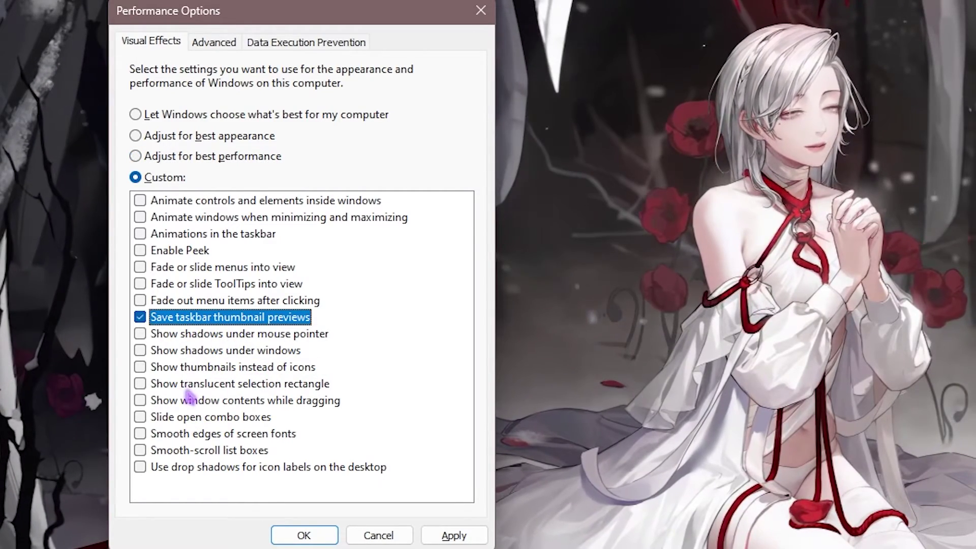
pyautogui.click(208, 367)
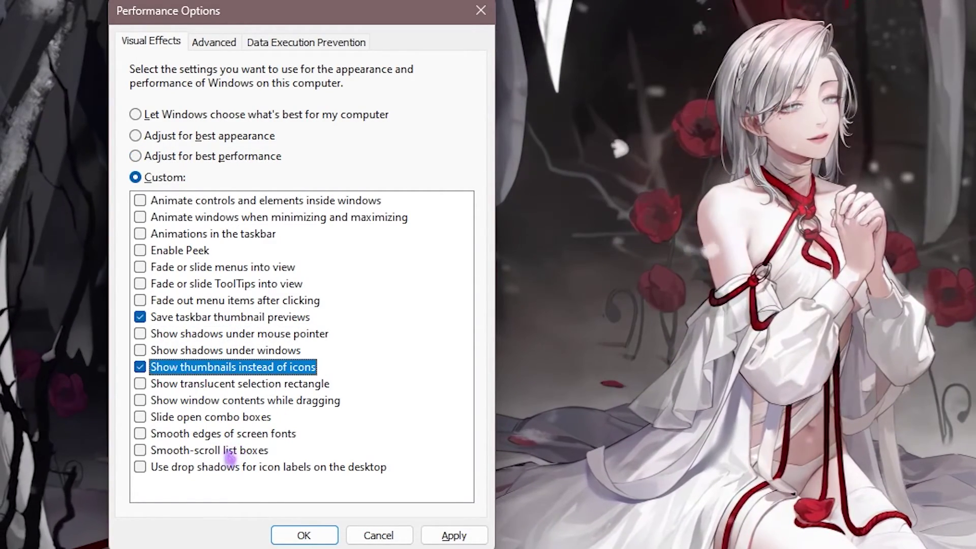
pyautogui.click(217, 452)
pyautogui.click(217, 452)
pyautogui.click(209, 433)
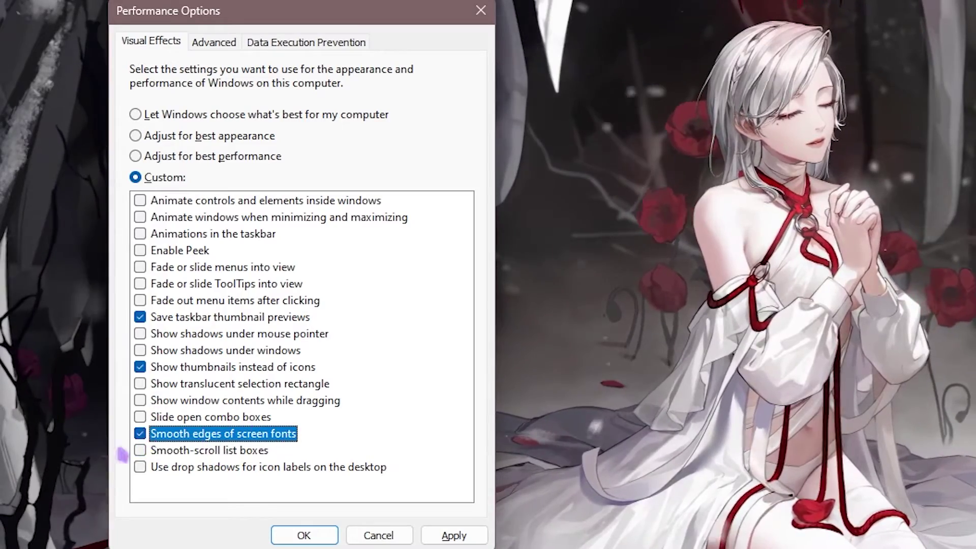
pyautogui.click(451, 535)
# Step: Open Advanced > Virtual Memory and select the 1361 MB initial paging size
pyautogui.click(213, 42)
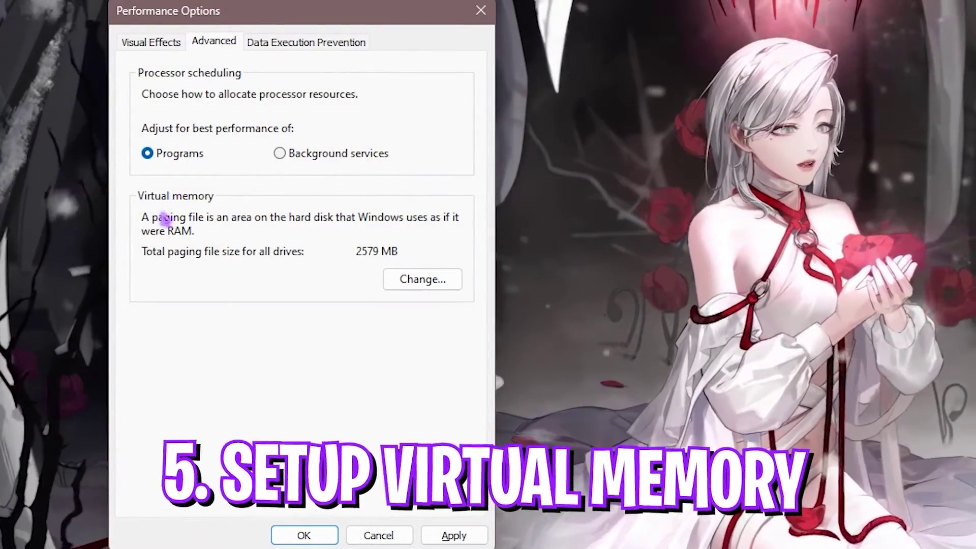
pyautogui.click(424, 282)
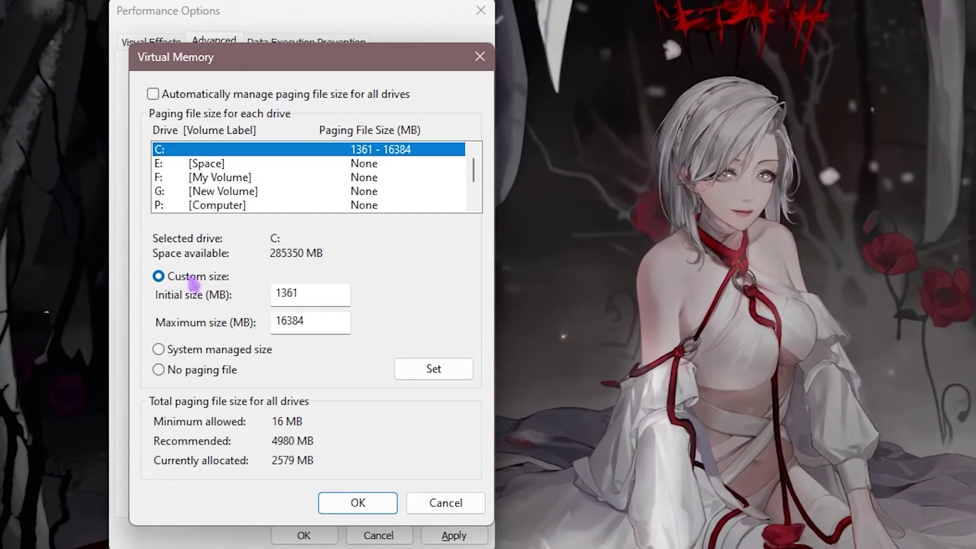
pyautogui.moveTo(307, 295); pyautogui.dragTo(246, 296)
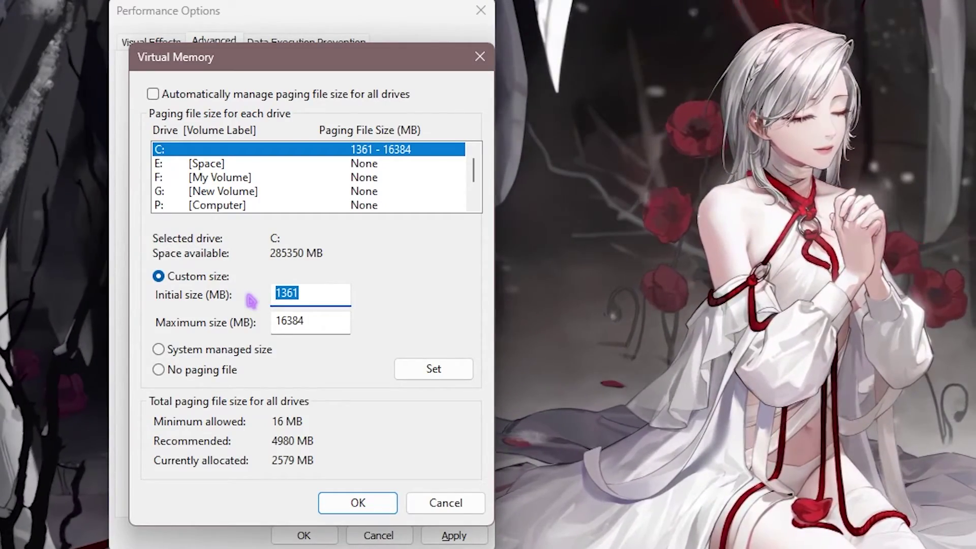
# Step: Launch Calculator and place it beside the Virtual Memory dialog
pyautogui.press('super')
pyautogui.write('calculator')
pyautogui.press('Return')
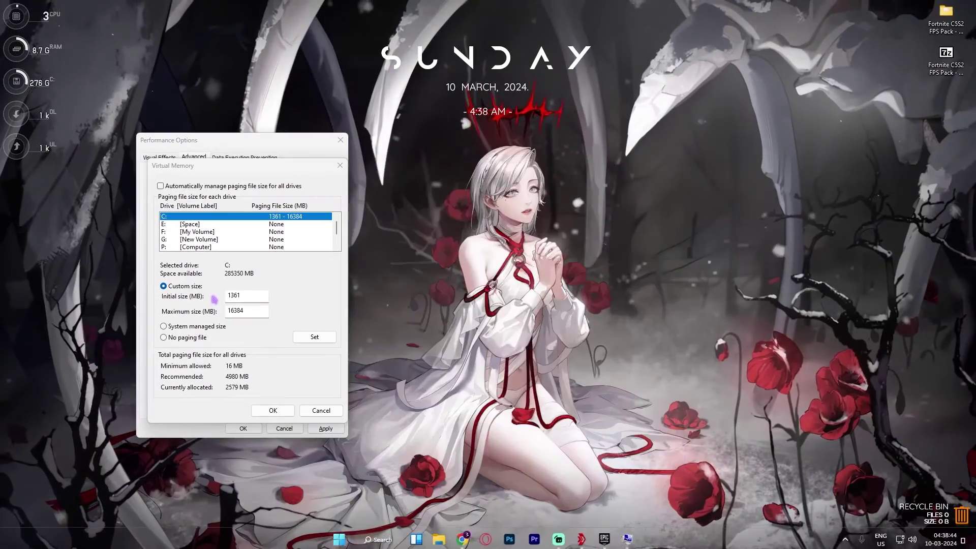
pyautogui.moveTo(448, 124); pyautogui.dragTo(440, 135)
# Step: Open System Information and check the installed RAM (32.0 GB) and the processor
pyautogui.press('super')
pyautogui.write('system information')
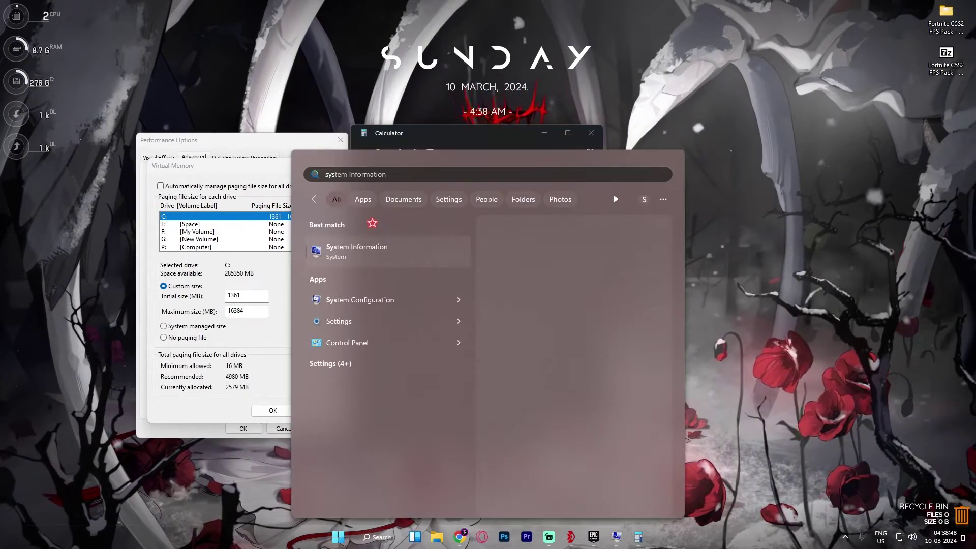
pyautogui.press('Return')
pyautogui.click(395, 361)
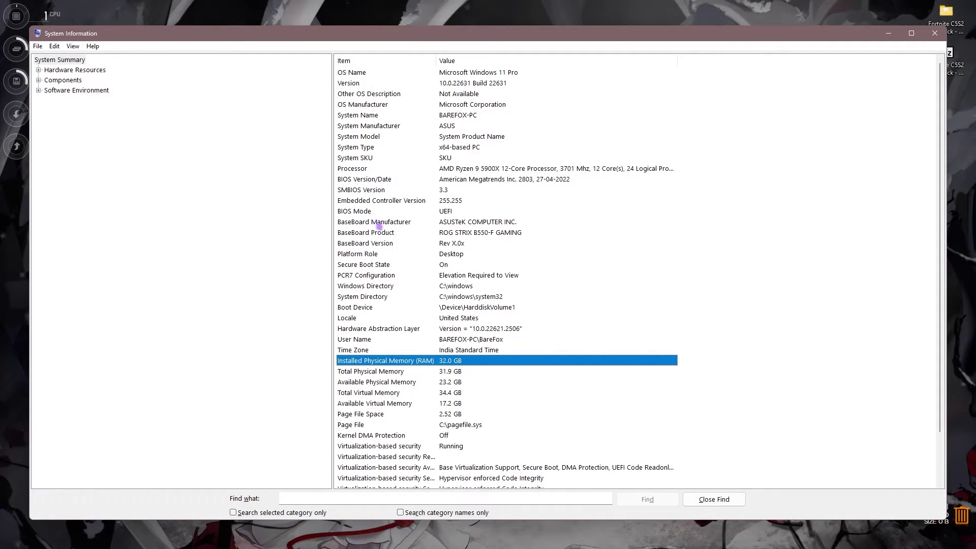
pyautogui.click(381, 168)
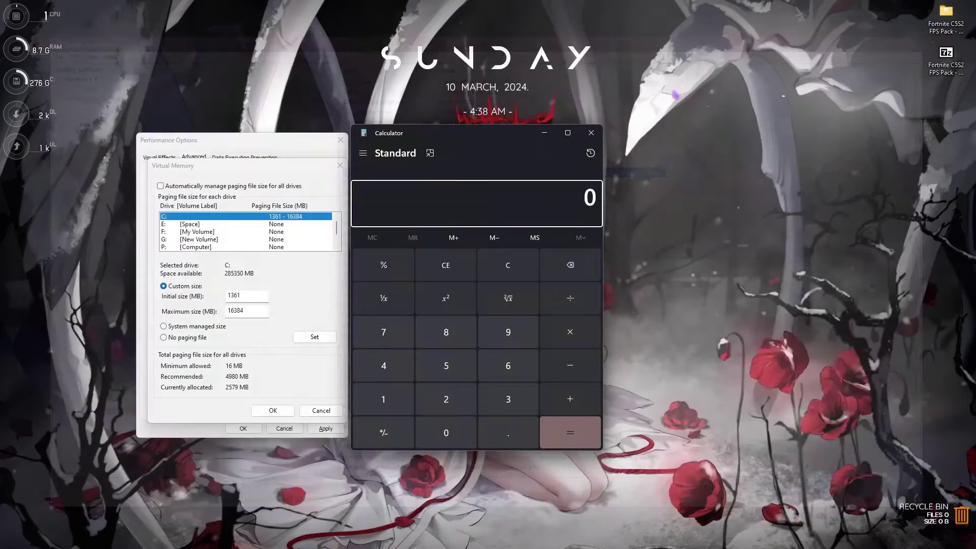
# Step: In Calculator, compute 32 × 1024 = 32,768, then halve it to get 16,384
pyautogui.click(507, 399)
pyautogui.click(446, 399)
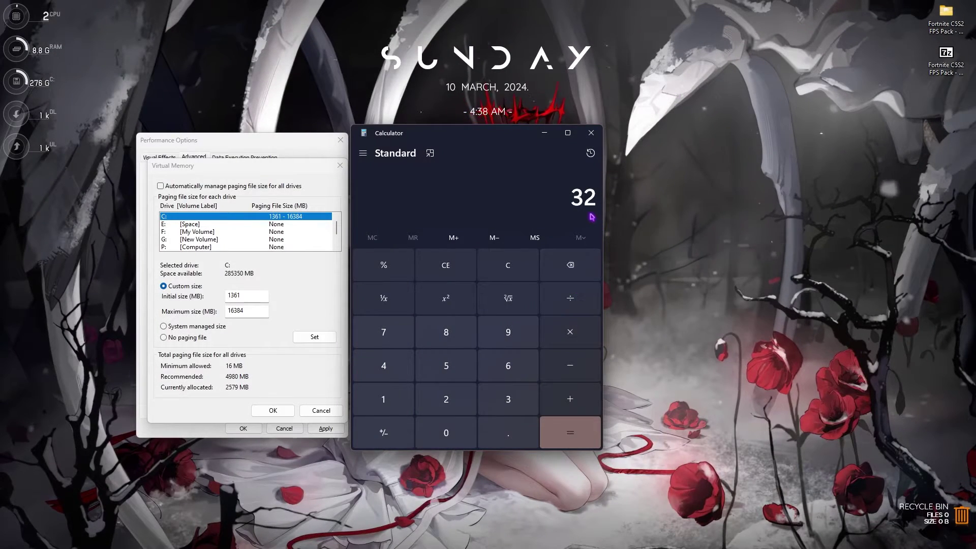
pyautogui.click(570, 331)
pyautogui.click(383, 399)
pyautogui.press('0')
pyautogui.click(446, 399)
pyautogui.click(383, 365)
pyautogui.click(570, 432)
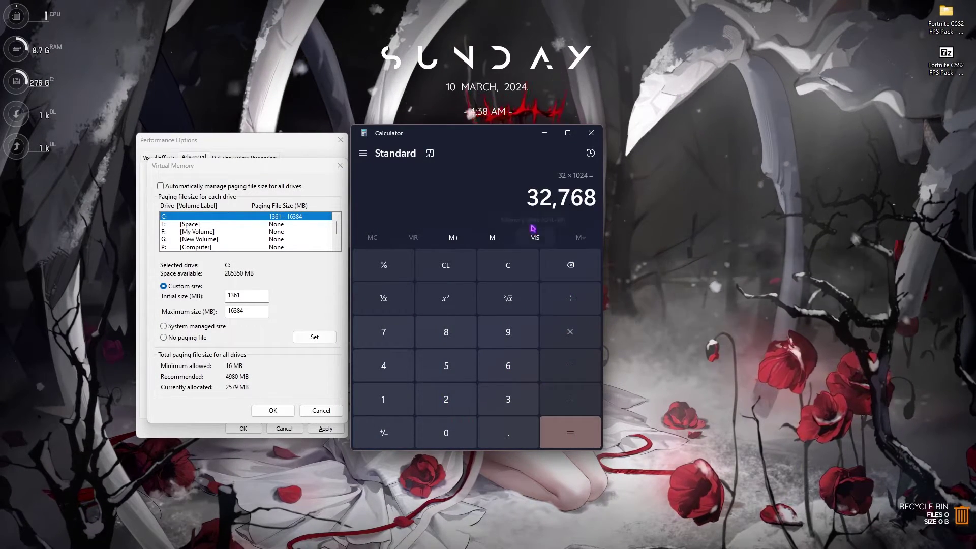
pyautogui.moveTo(529, 196); pyautogui.dragTo(593, 194)
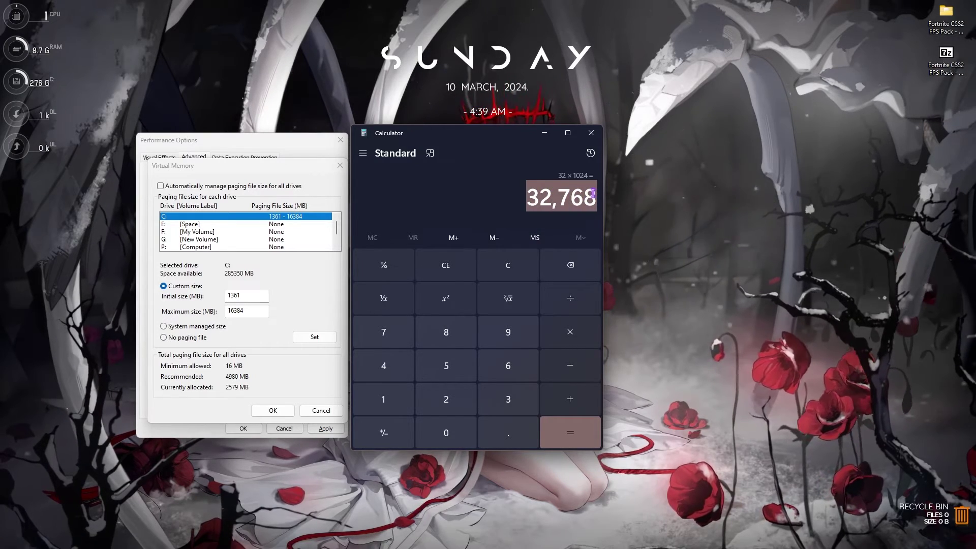
pyautogui.press('/')
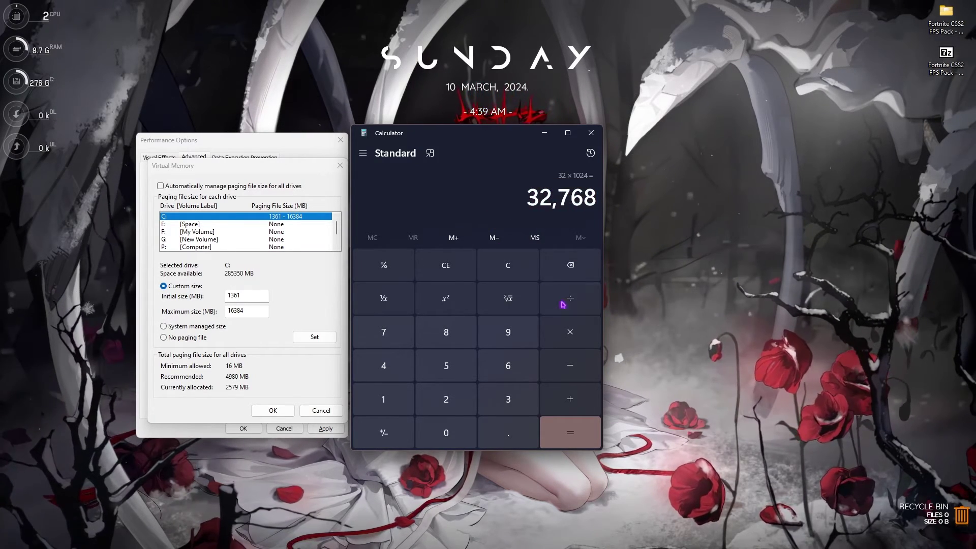
pyautogui.click(447, 399)
pyautogui.click(570, 432)
pyautogui.moveTo(529, 196); pyautogui.dragTo(595, 196)
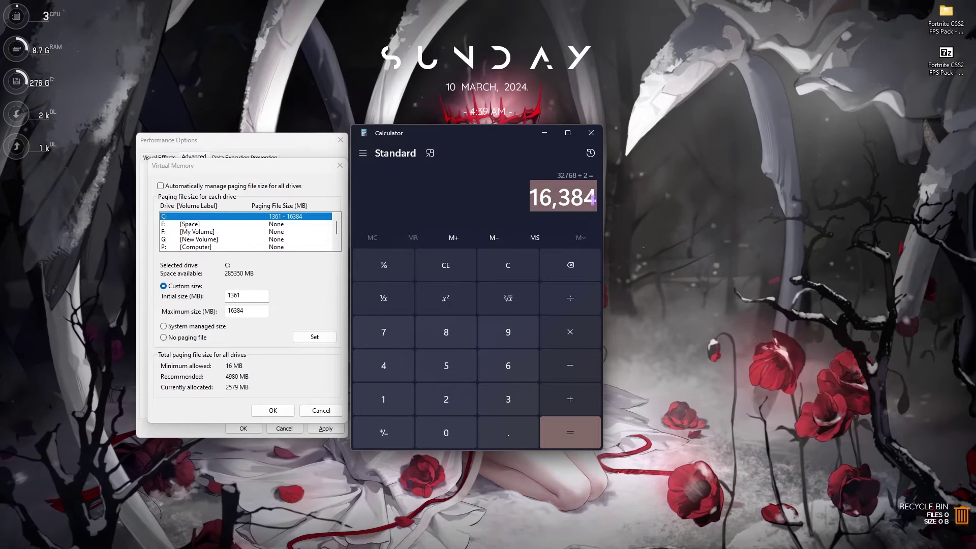
# Step: Set the paging file maximum size to 16384 MB, confirm it, and close Calculator
pyautogui.doubleClick(239, 311)
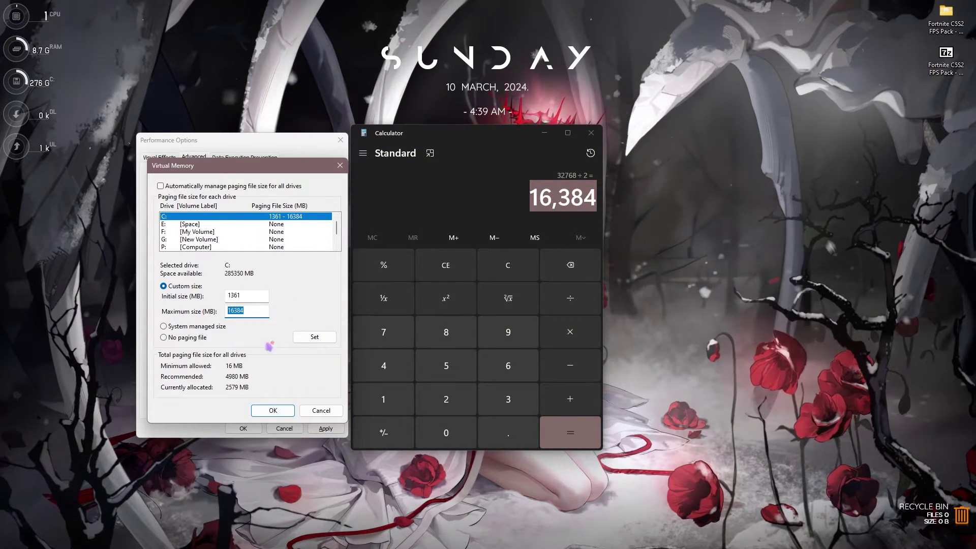
pyautogui.click(314, 337)
pyautogui.click(273, 410)
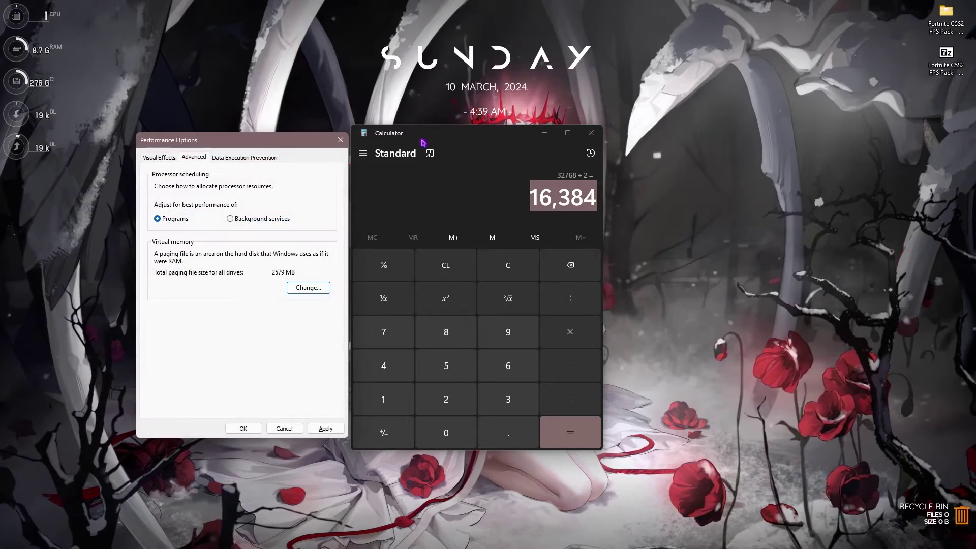
pyautogui.click(590, 132)
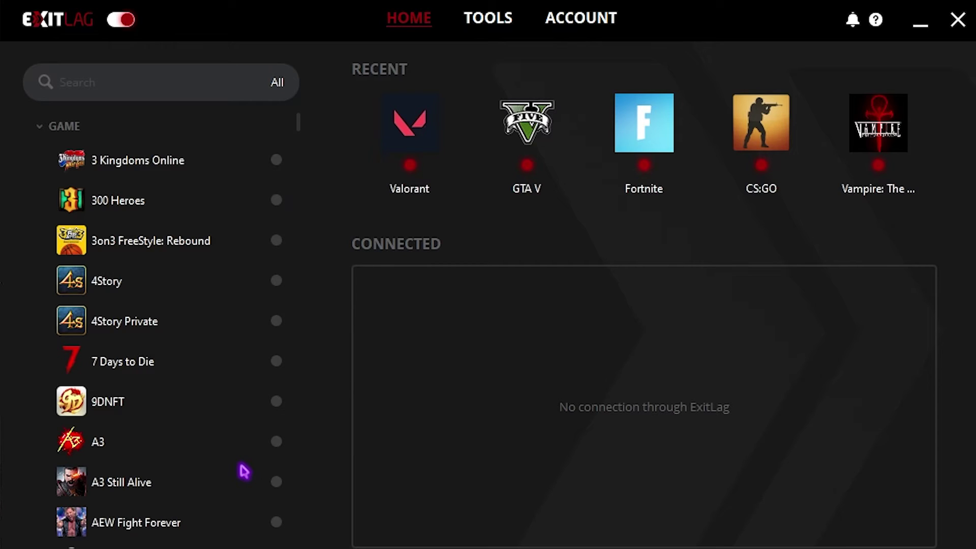
# Step: Find Fortnite by searching 'Fort', choose the AE Dubai01 region, apply routes, and return home
pyautogui.click(171, 81)
pyautogui.write('Fort')
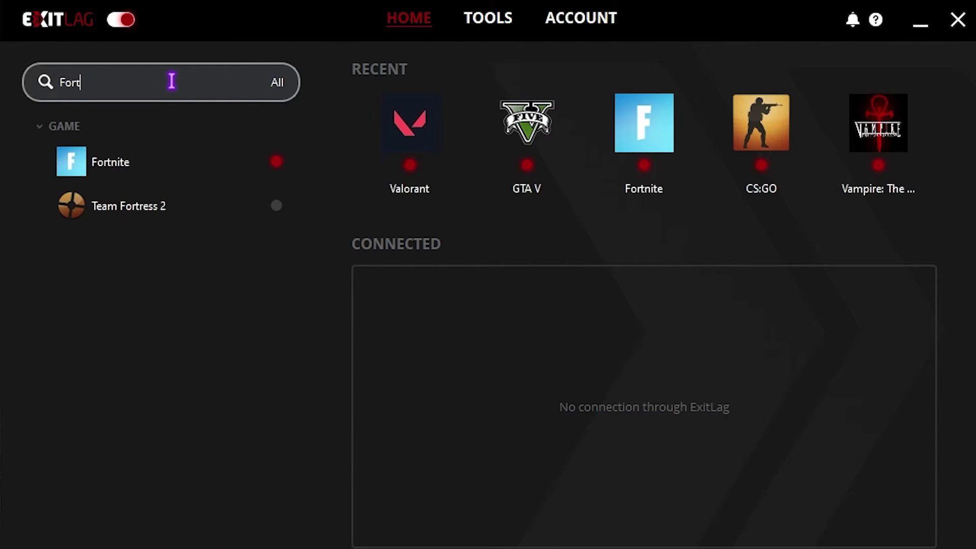
pyautogui.click(131, 173)
pyautogui.click(445, 158)
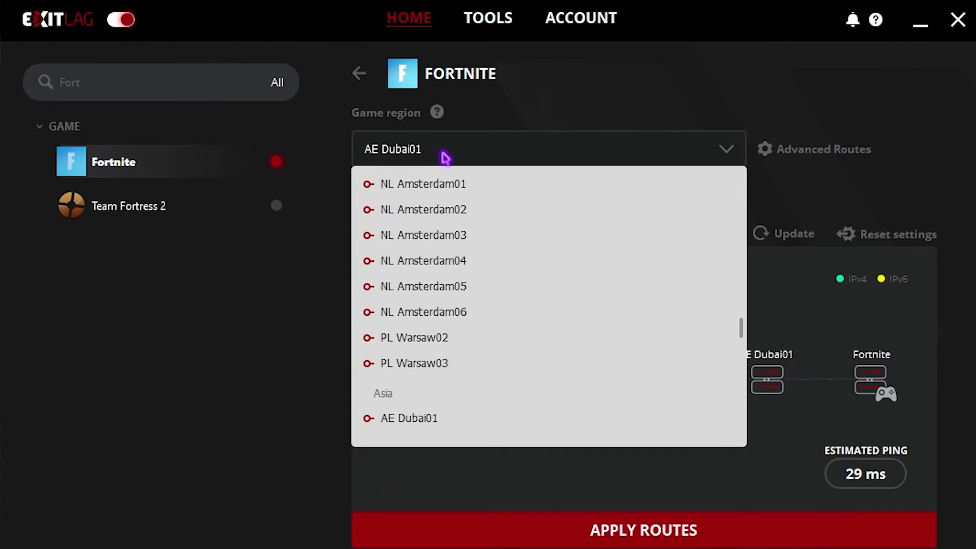
pyautogui.scroll(-2, 430, 364)
pyautogui.click(422, 351)
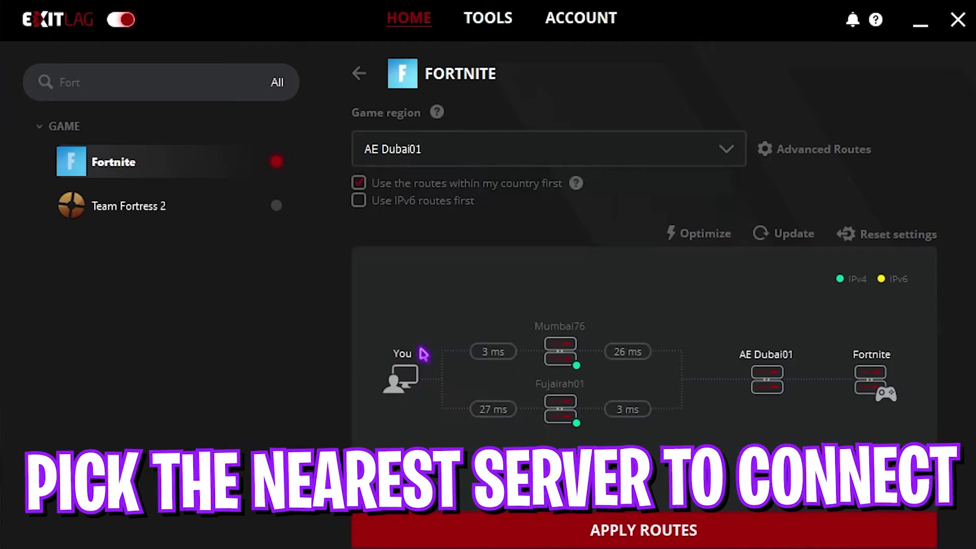
pyautogui.click(739, 524)
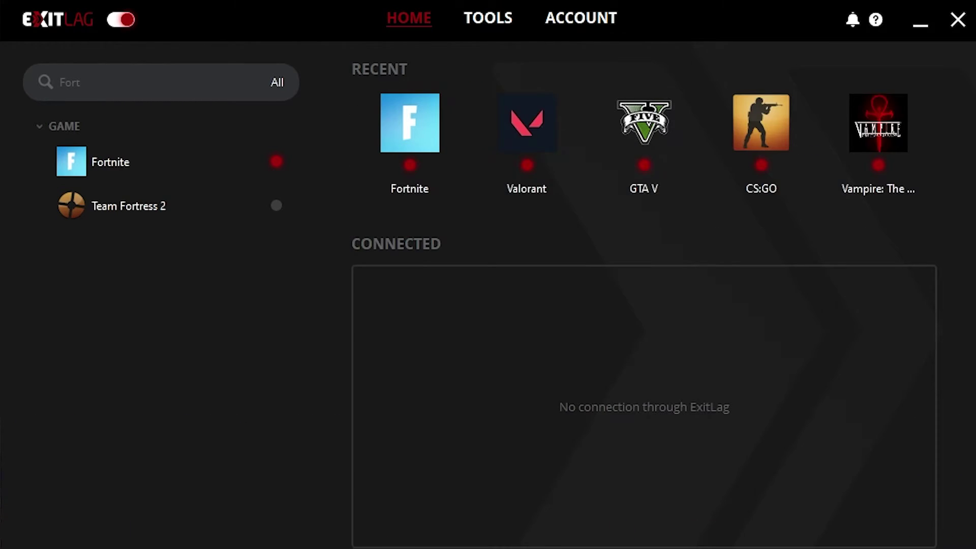
pyautogui.click(405, 133)
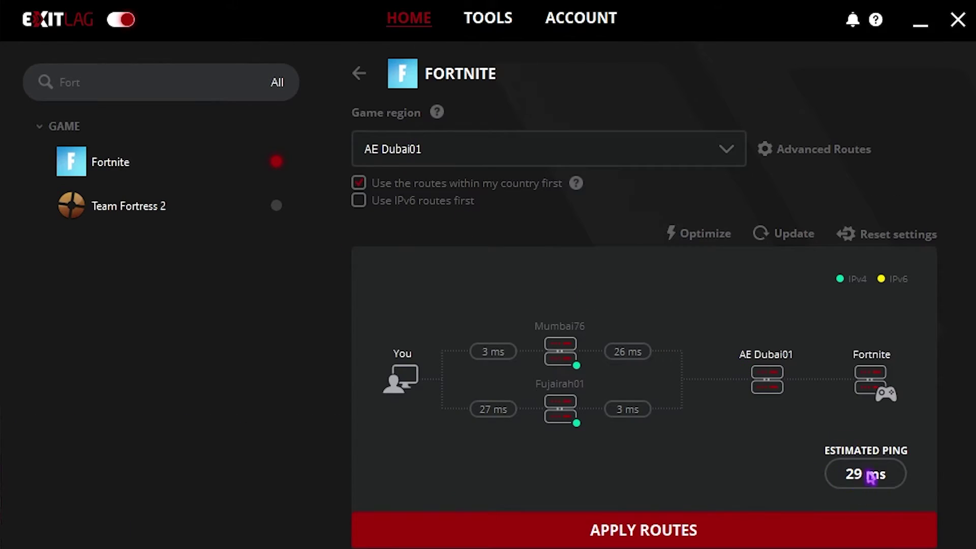
pyautogui.click(360, 75)
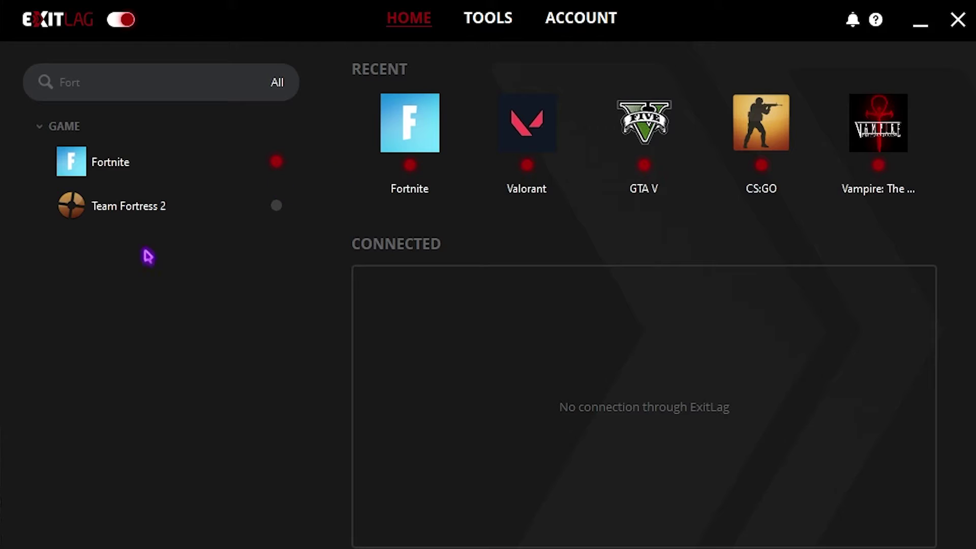
# Step: Turn on Disable Core Parking under Tools > FPS Boost, go back Home, and minimize ExitLag
pyautogui.click(501, 25)
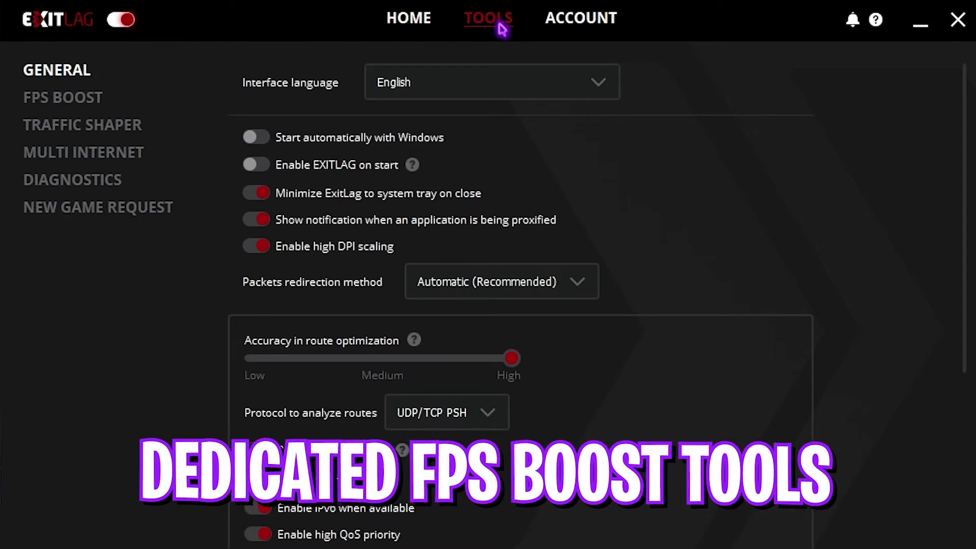
pyautogui.click(78, 99)
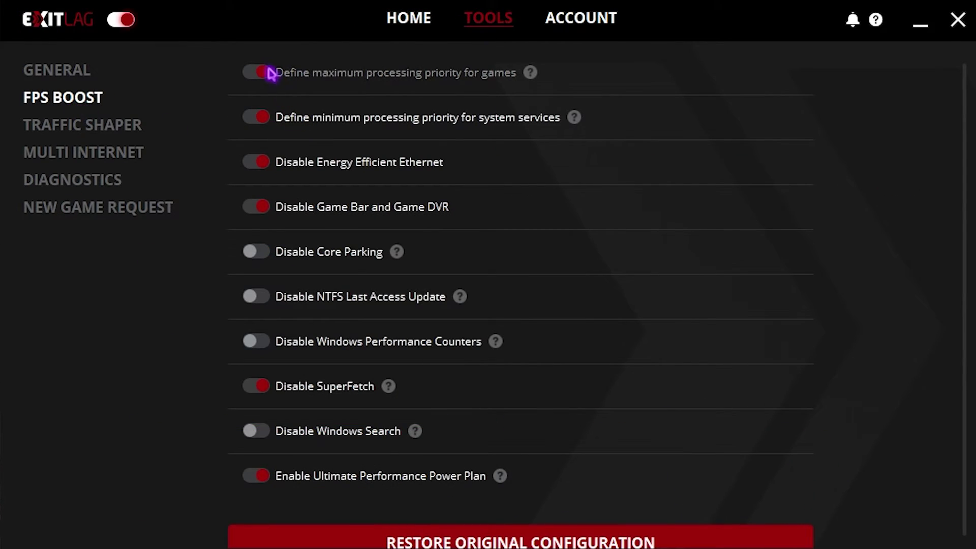
pyautogui.click(262, 251)
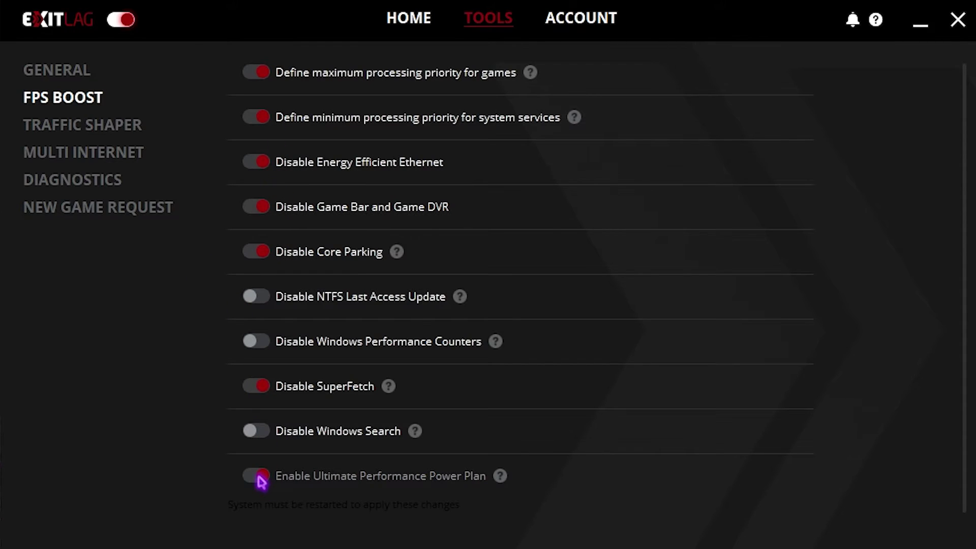
pyautogui.click(409, 20)
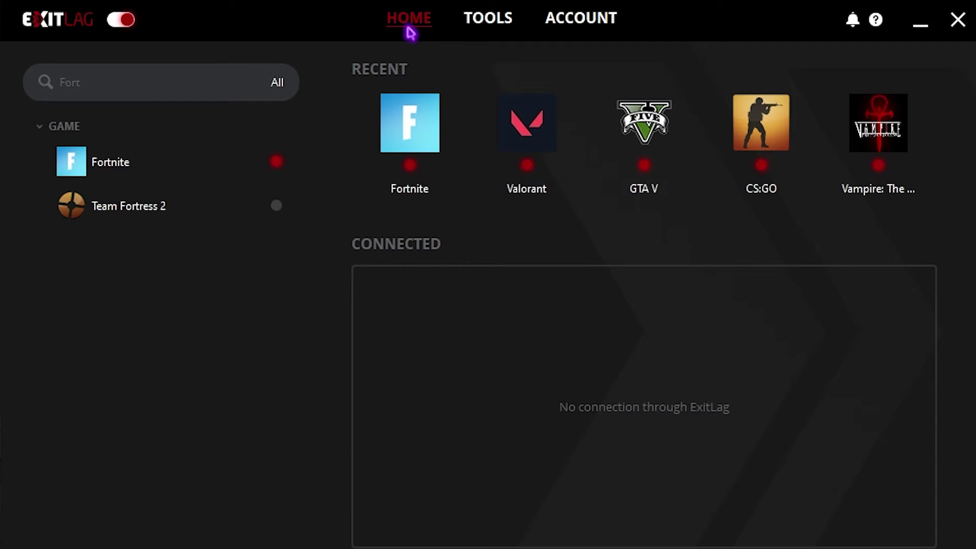
pyautogui.click(921, 23)
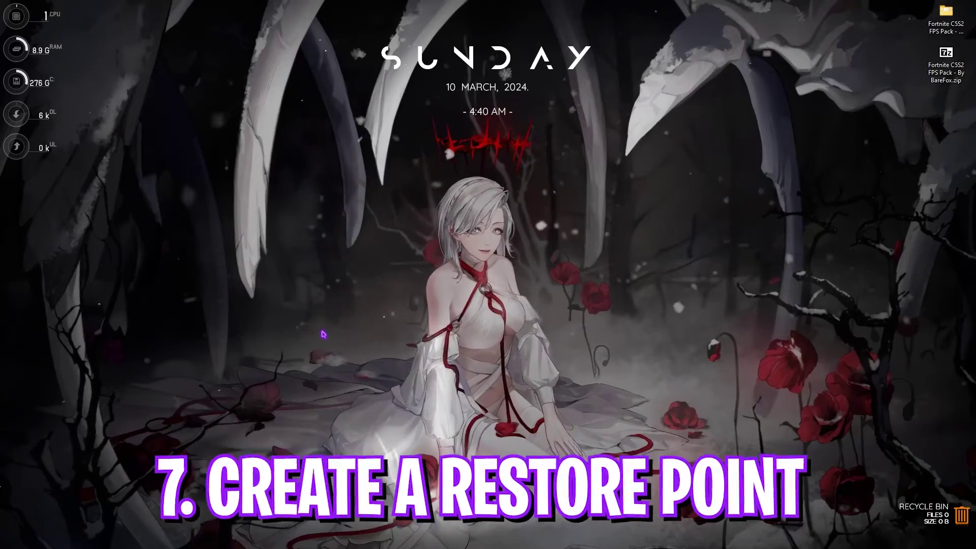
# Step: Turn on system protection for Local Disk (C:) from the Create a restore point settings
pyautogui.press('super')
pyautogui.write('create a restore point')
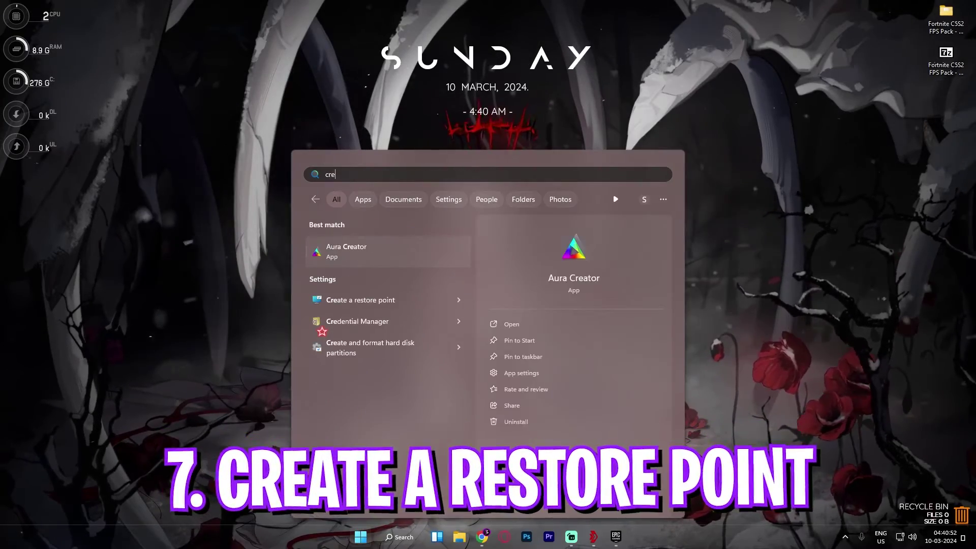
pyautogui.press('Return')
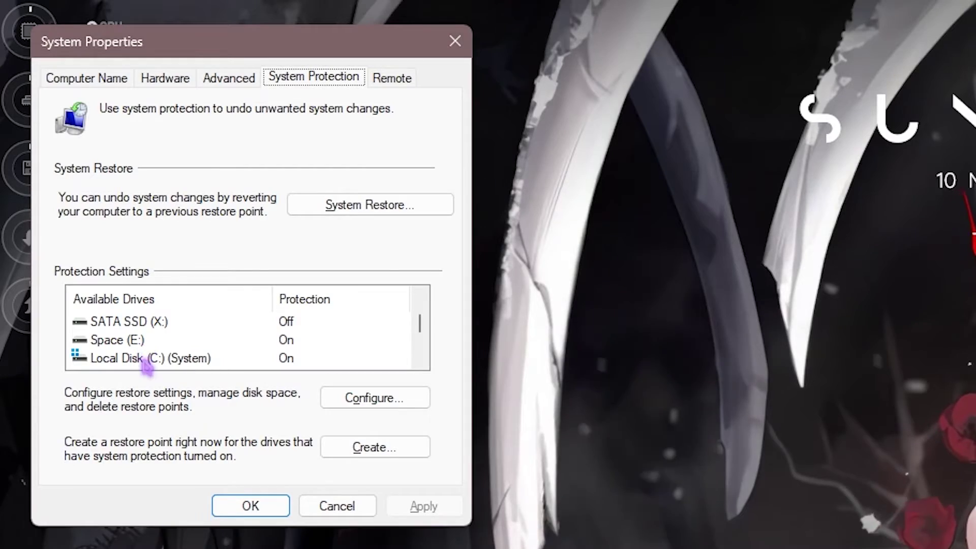
pyautogui.click(72, 171)
pyautogui.click(180, 190)
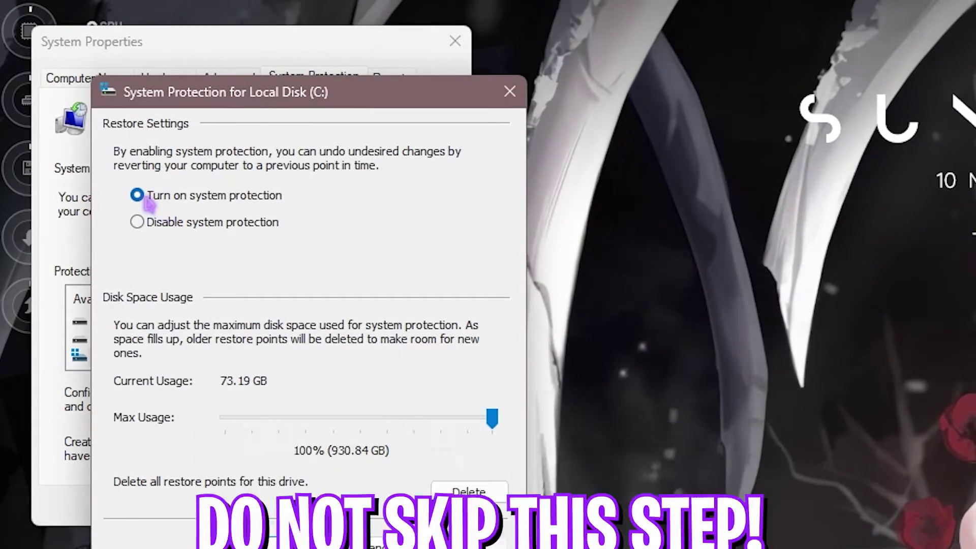
pyautogui.click(304, 544)
# Step: Create a restore point named 'Fortnite' and close System Properties
pyautogui.click(368, 447)
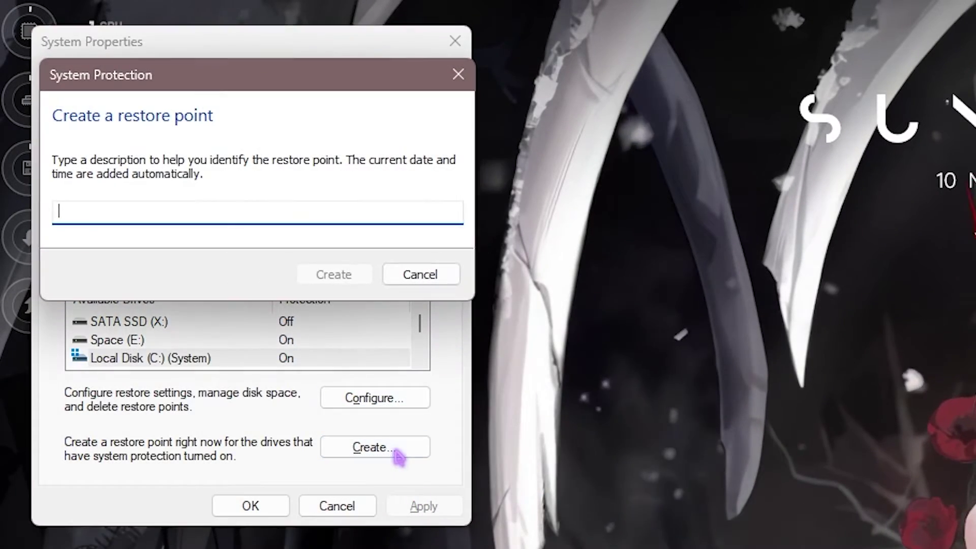
pyautogui.write('Fortnite')
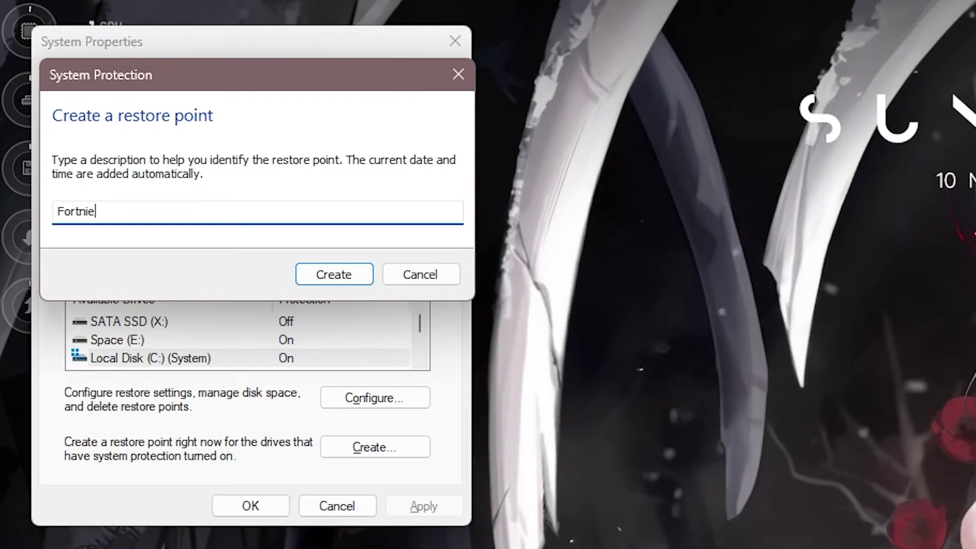
pyautogui.click(320, 274)
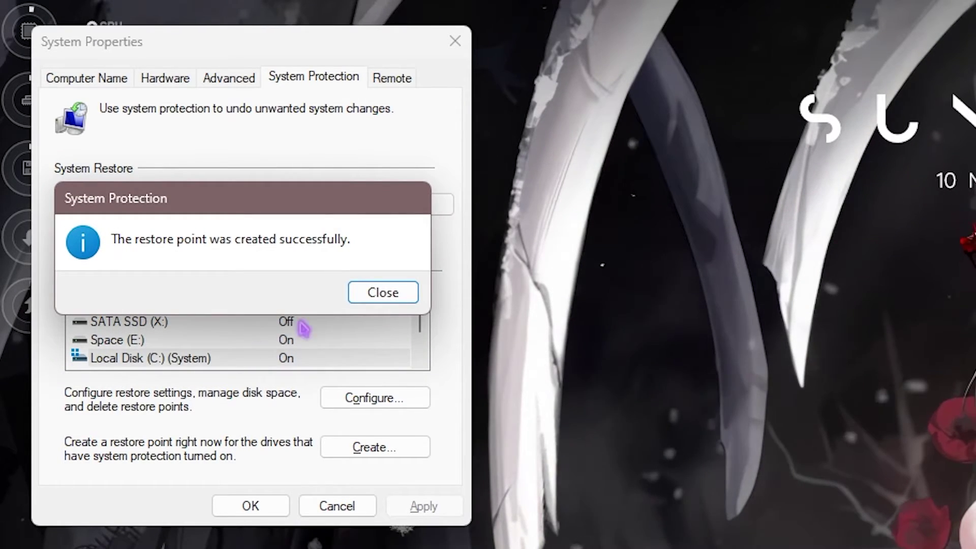
pyautogui.click(379, 293)
pyautogui.click(454, 42)
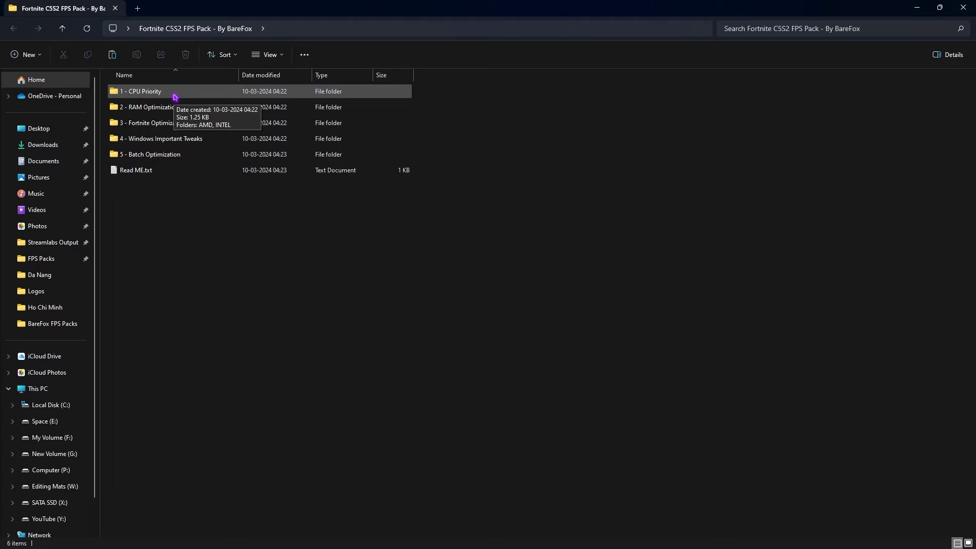
# Step: Look through the AMD and INTEL folders in 1 - CPU Priority, then return to the pack folder
pyautogui.doubleClick(175, 97)
pyautogui.moveTo(159, 168); pyautogui.dragTo(131, 83)
pyautogui.click(167, 178)
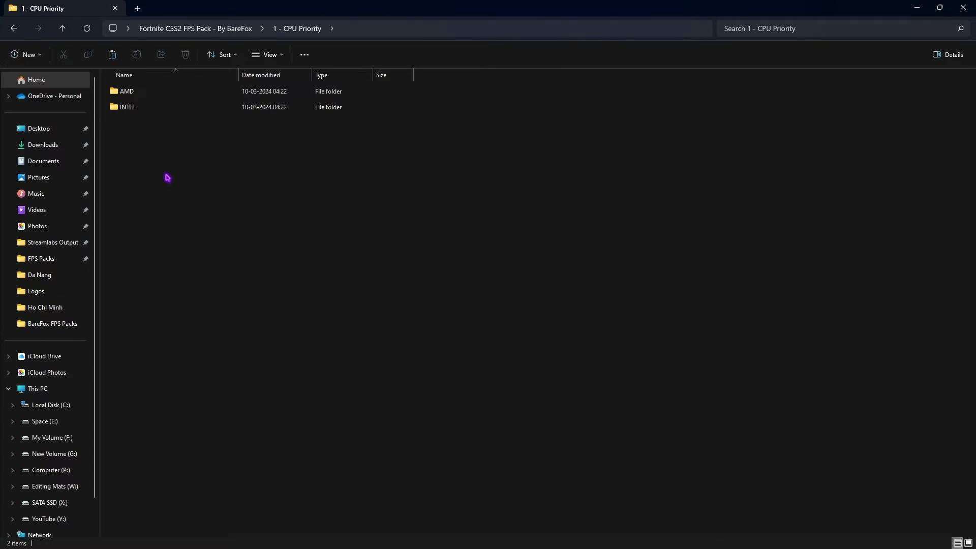
pyautogui.doubleClick(146, 92)
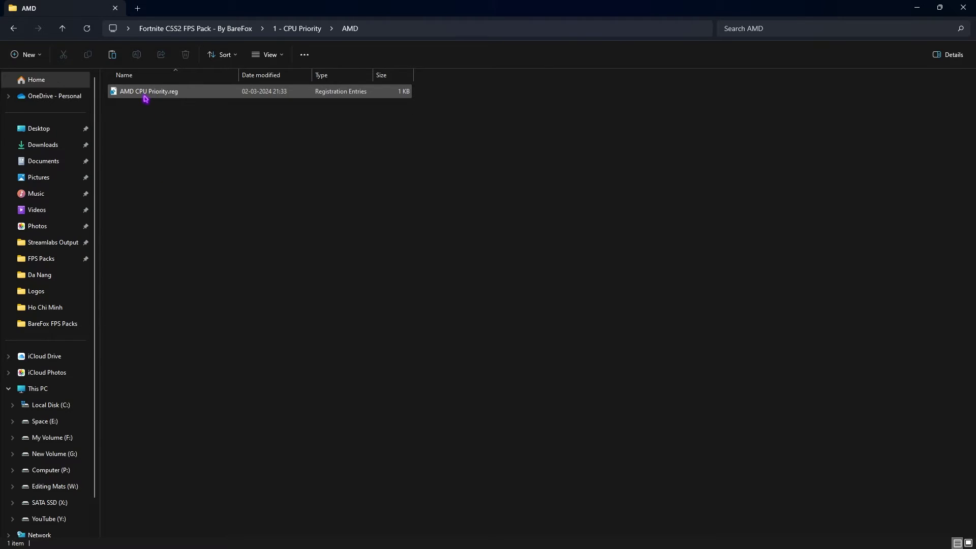
pyautogui.click(300, 28)
pyautogui.doubleClick(152, 108)
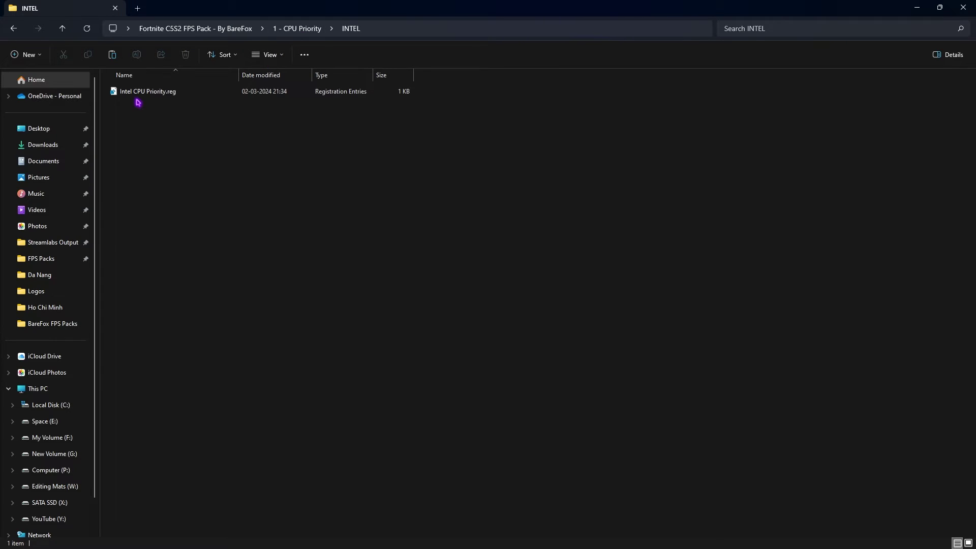
pyautogui.click(300, 29)
pyautogui.doubleClick(153, 92)
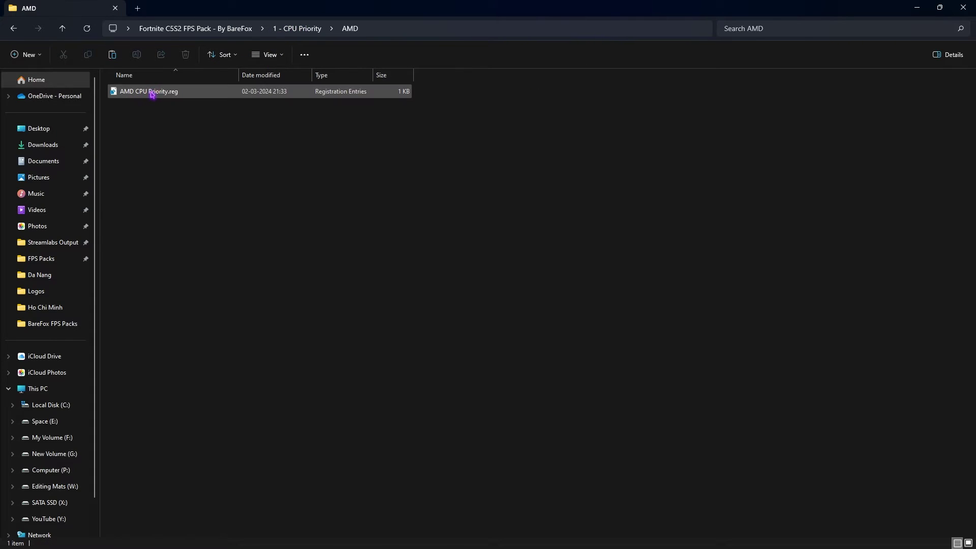
pyautogui.click(219, 29)
# Step: Review the 2 - RAM Optimization .reg files (32GB Ram.reg, Reset to Default), then open 3 - Fortnite Optimization
pyautogui.doubleClick(137, 108)
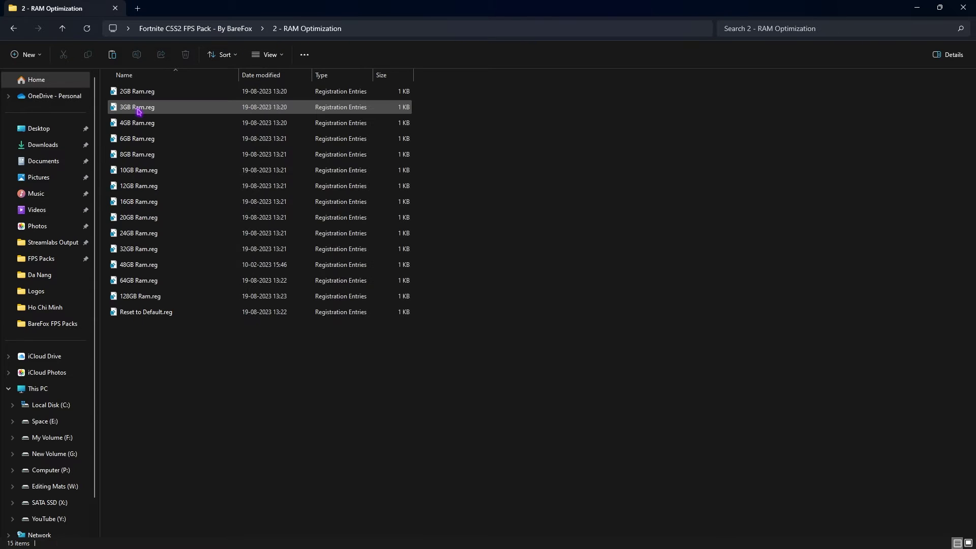
pyautogui.moveTo(229, 384); pyautogui.dragTo(173, 89)
pyautogui.click(162, 422)
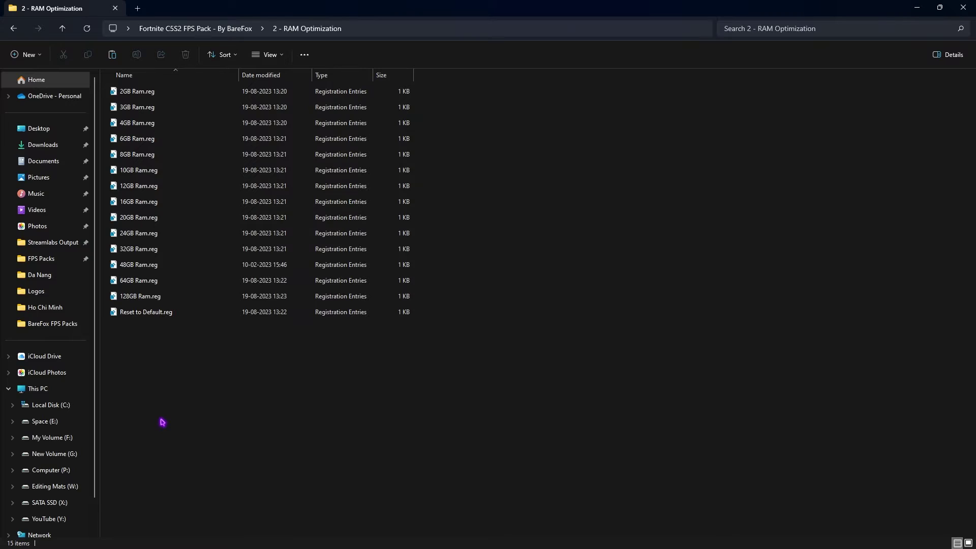
pyautogui.click(146, 249)
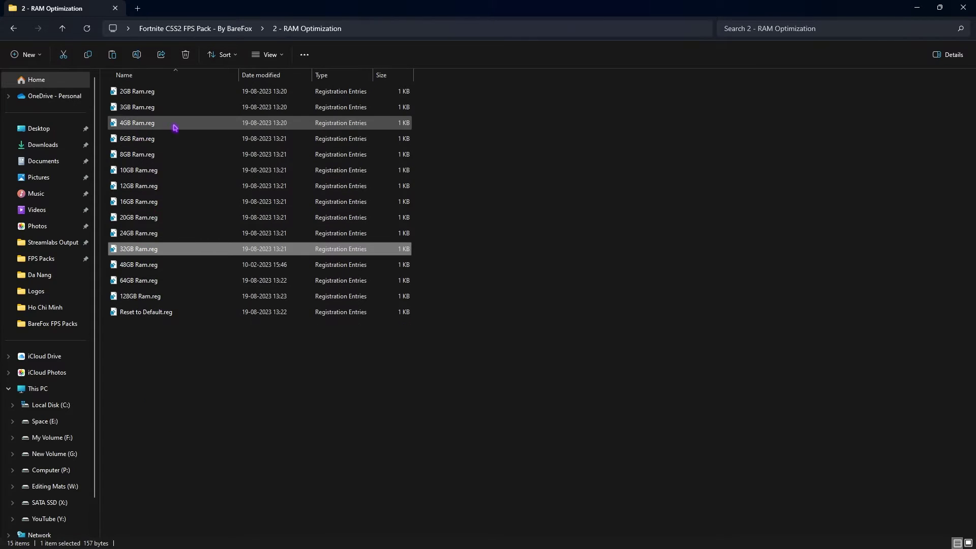
pyautogui.moveTo(485, 295); pyautogui.dragTo(400, 90)
pyautogui.click(617, 218)
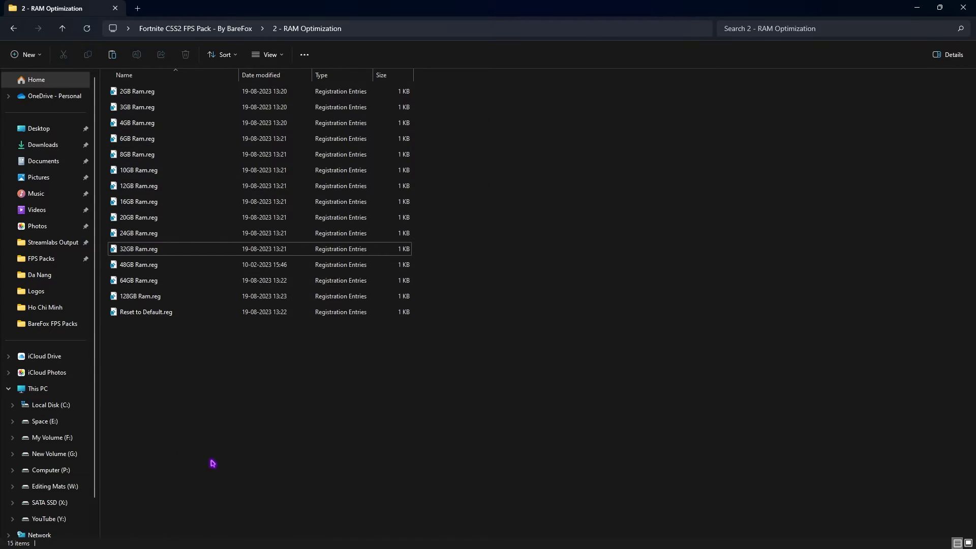
pyautogui.click(132, 314)
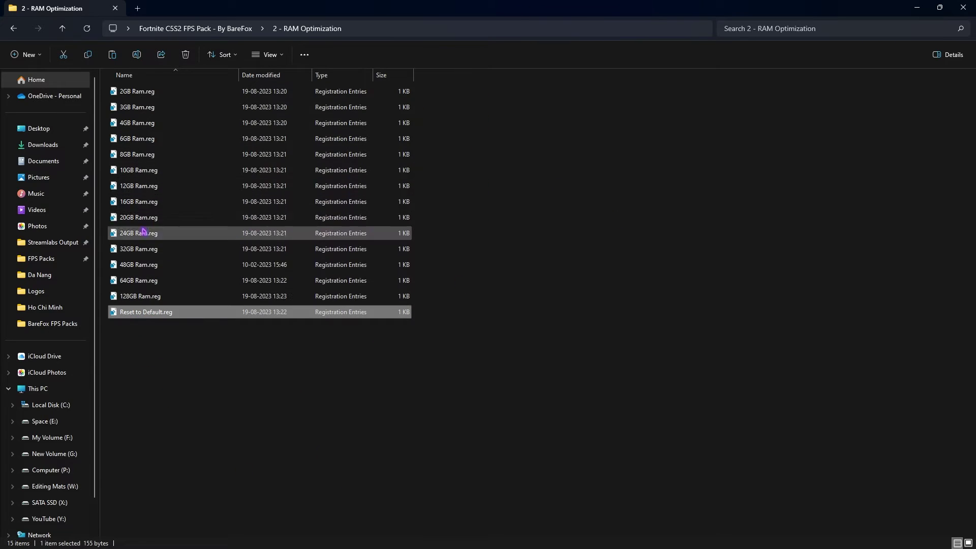
pyautogui.hotkey('alt', 'Up')
pyautogui.doubleClick(147, 126)
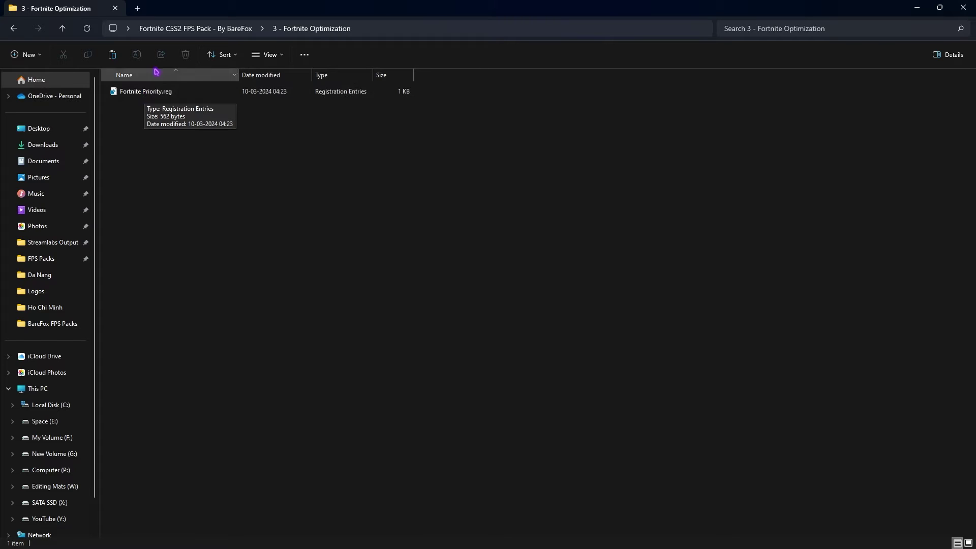
# Step: In 4 - Windows Important Tweaks, go through each registry tweak file, from Disable Unnecessary Services to Win32PrioritySeperation
pyautogui.hotkey('alt', 'Up')
pyautogui.doubleClick(147, 144)
pyautogui.moveTo(196, 279); pyautogui.dragTo(176, 105)
pyautogui.click(199, 258)
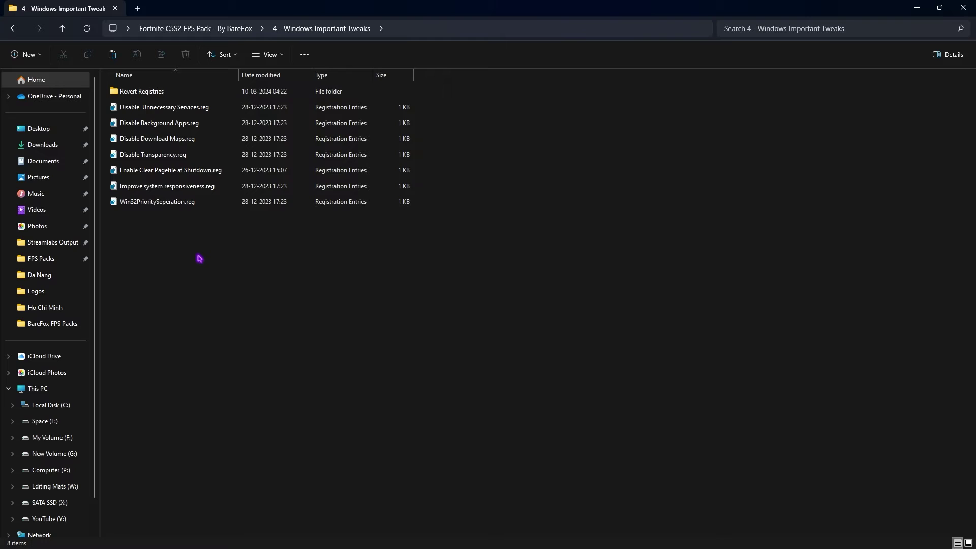
pyautogui.click(152, 112)
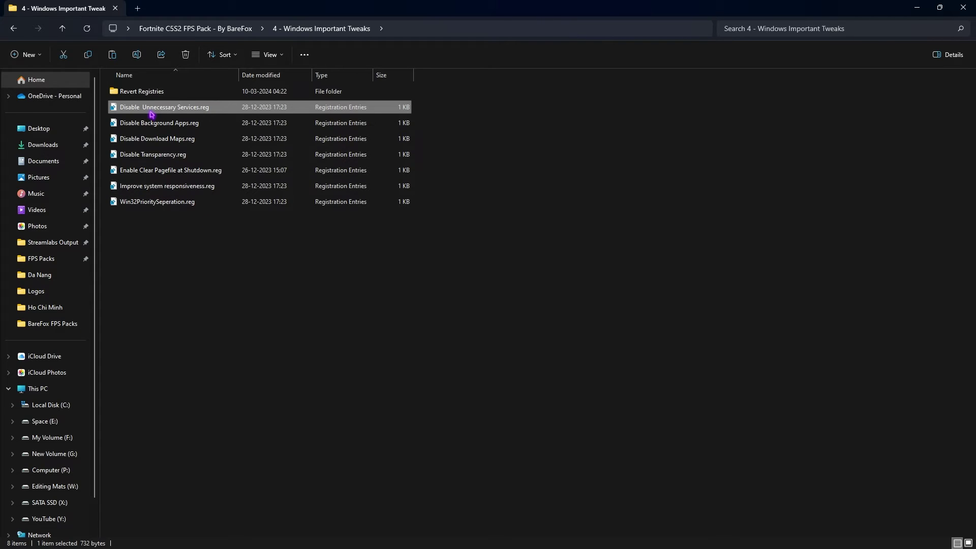
pyautogui.click(155, 123)
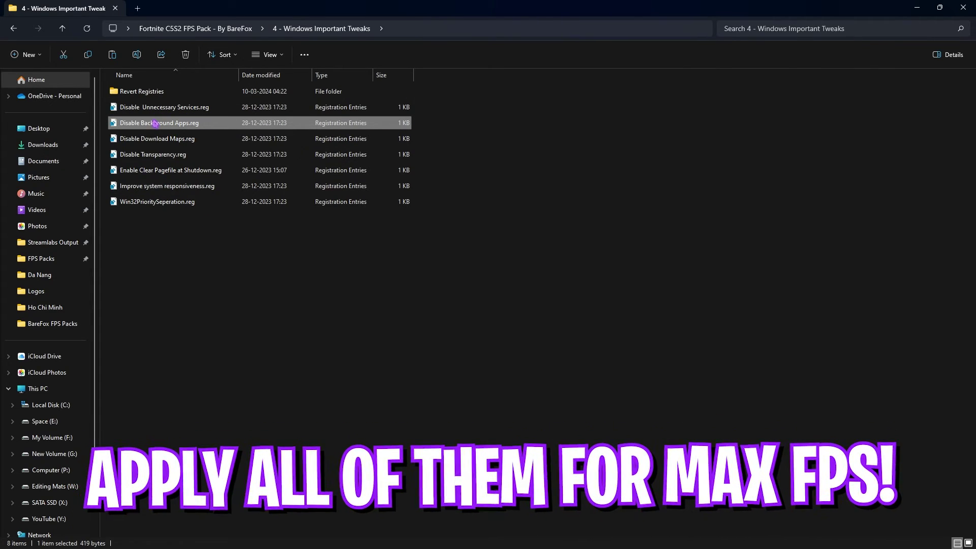
pyautogui.click(156, 154)
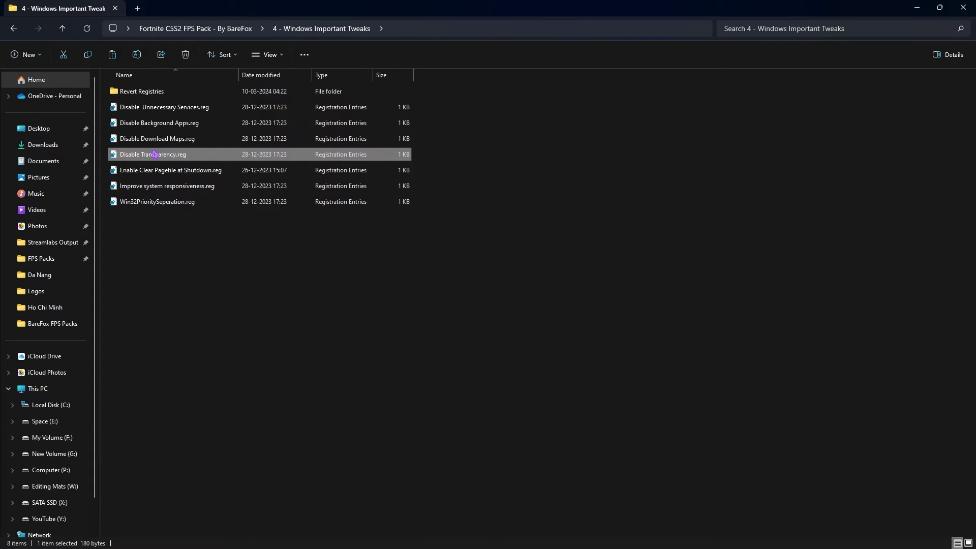
pyautogui.click(162, 171)
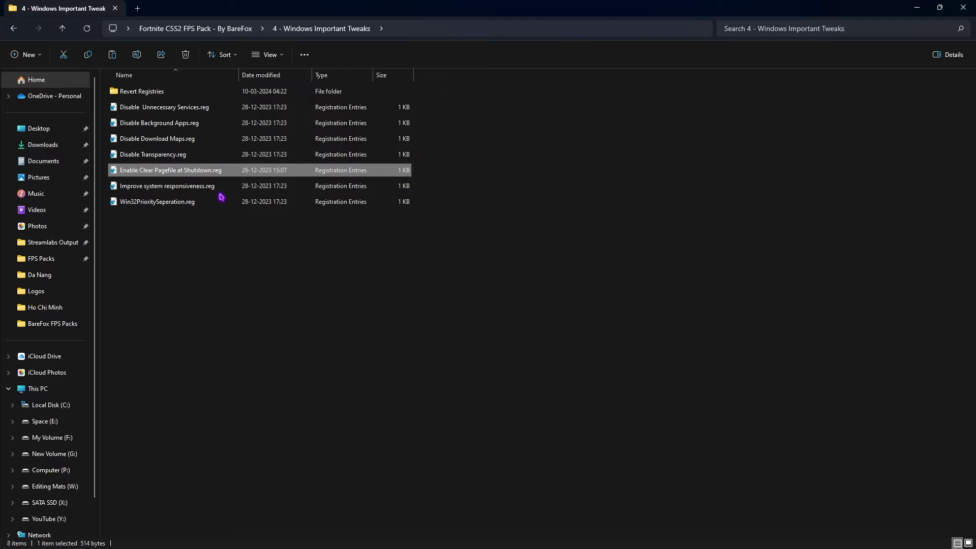
pyautogui.click(195, 188)
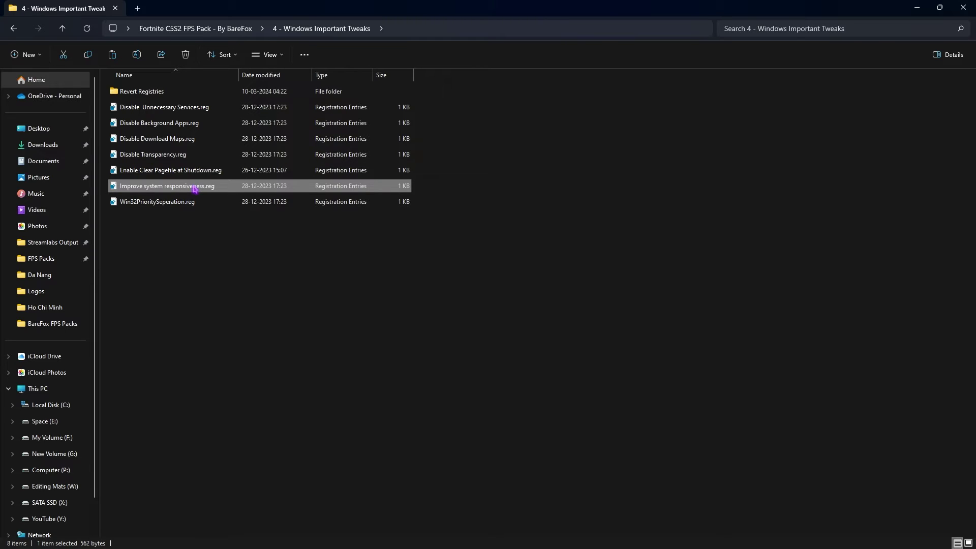
pyautogui.click(172, 204)
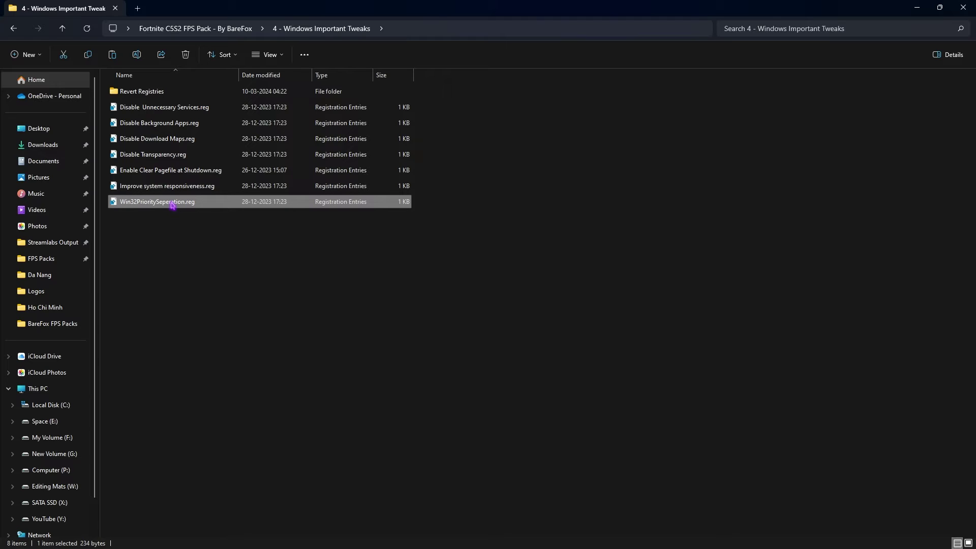
# Step: Look over the four files in Revert Registries, then go back up to the FPS pack folder
pyautogui.doubleClick(146, 93)
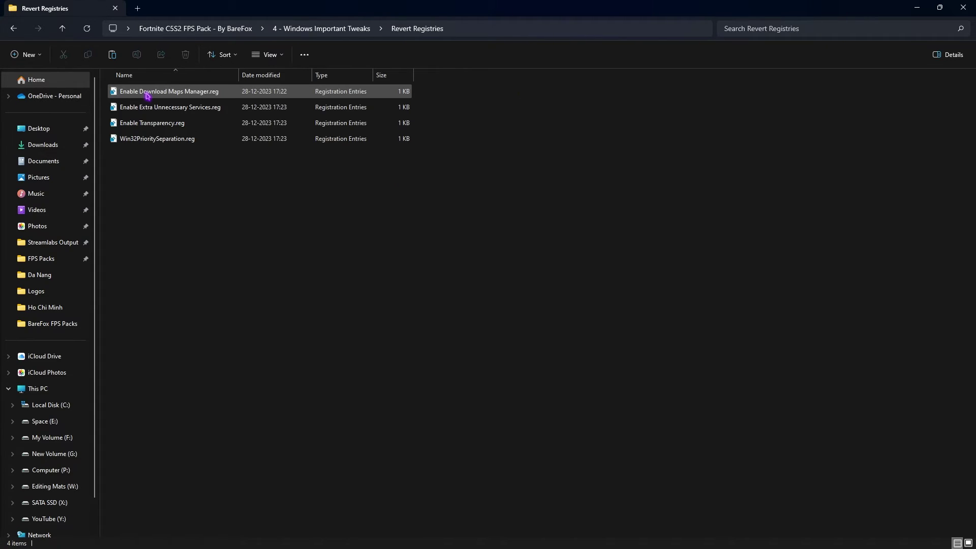
pyautogui.moveTo(190, 250); pyautogui.dragTo(158, 84)
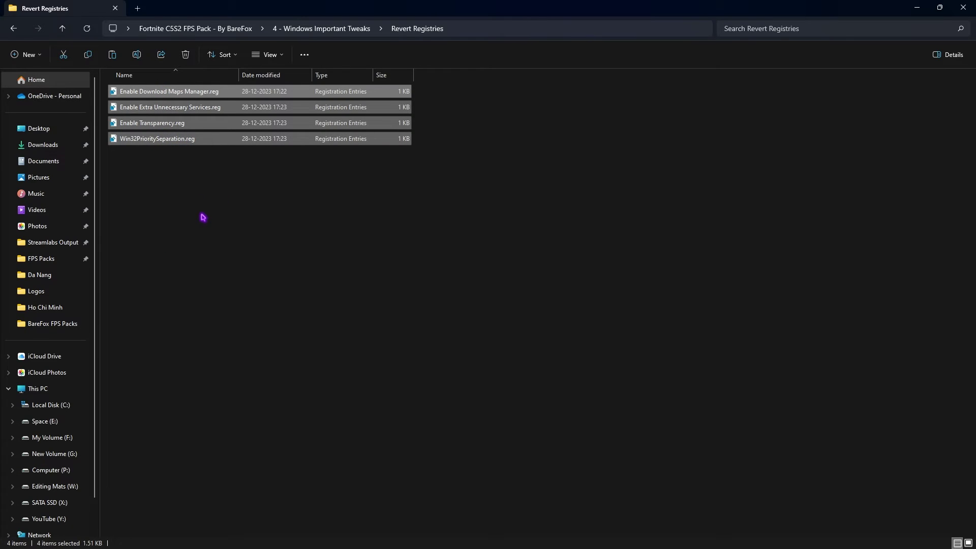
pyautogui.click(196, 28)
# Step: Open 5 - Batch Optimization and view the commands inside BCD Tweaks.cmd in Notepad
pyautogui.doubleClick(152, 154)
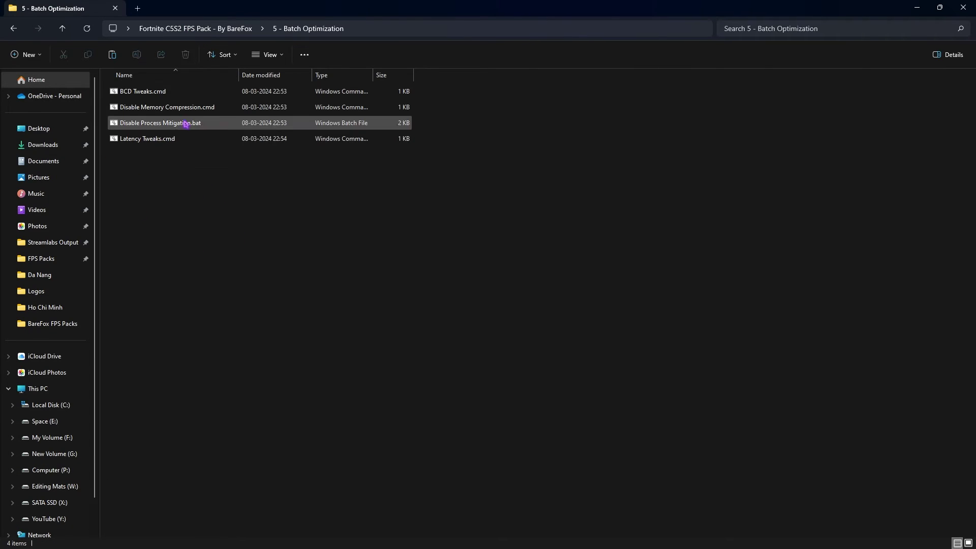
pyautogui.click(135, 96)
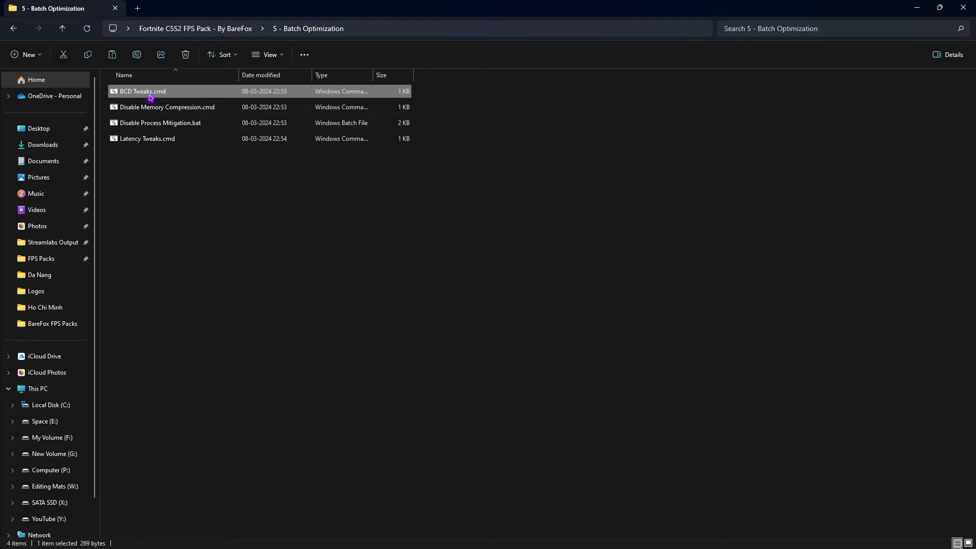
pyautogui.moveTo(192, 202); pyautogui.dragTo(187, 104)
pyautogui.moveTo(198, 98)
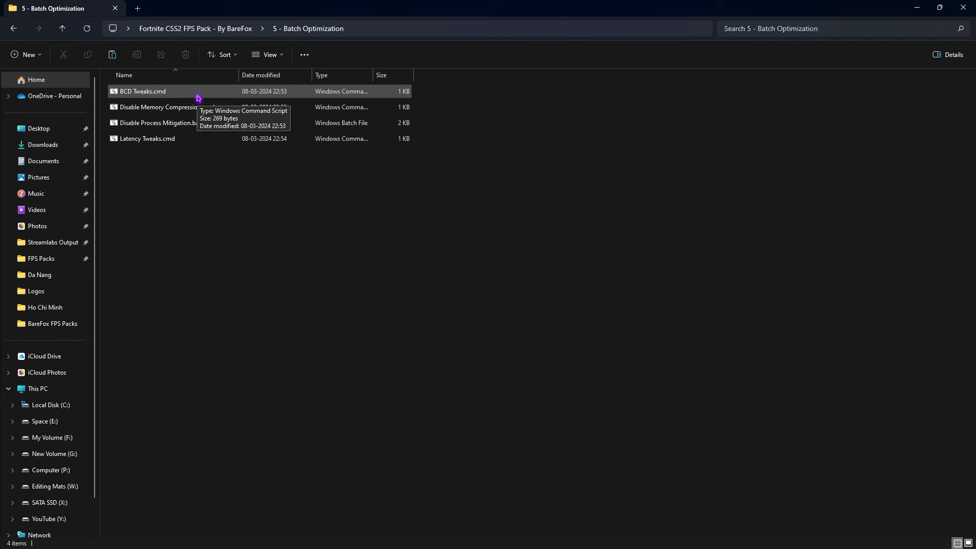
pyautogui.rightClick(198, 98)
pyautogui.click(170, 181)
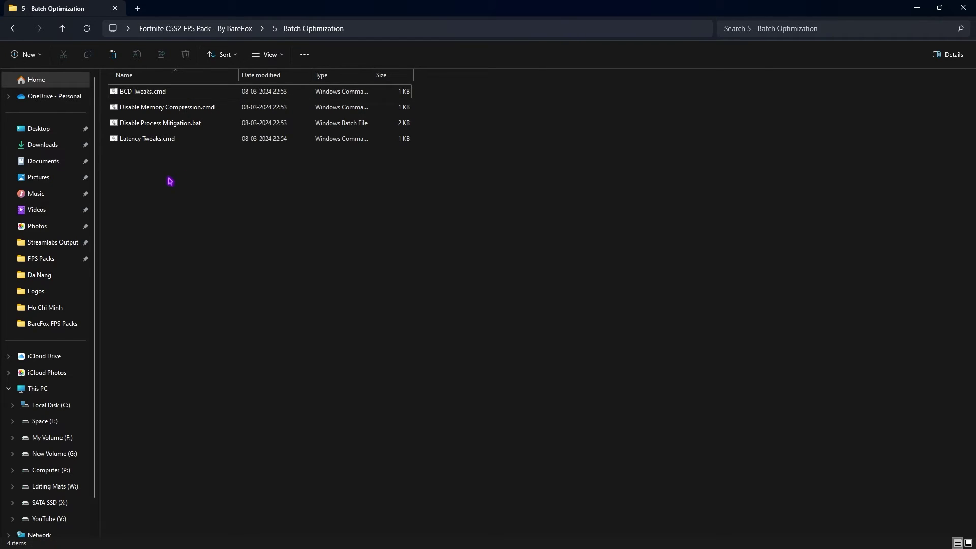
pyautogui.doubleClick(148, 92)
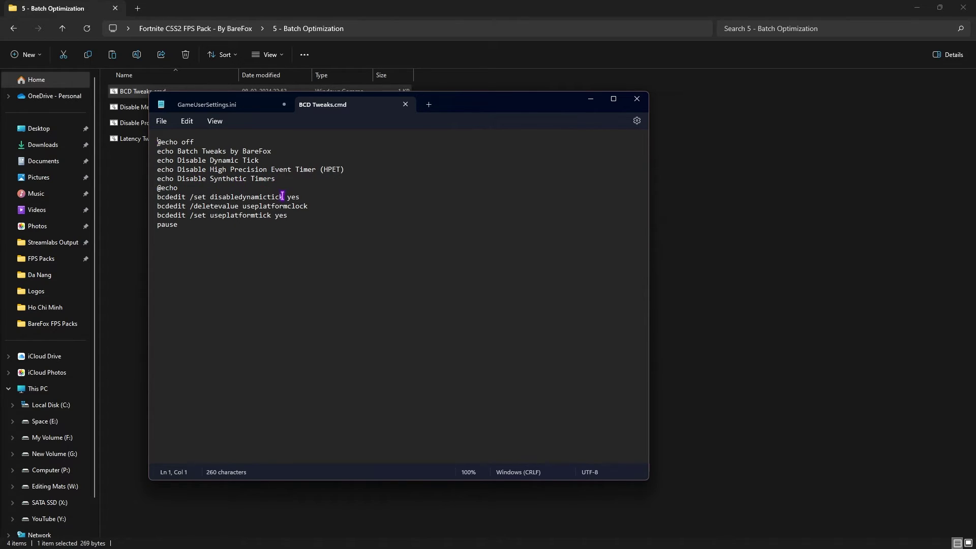
# Step: Review Disable Memory Compression.cmd, Disable Process Mitigation.bat and Latency Tweaks.cmd, then return to the pack folder
pyautogui.click(223, 109)
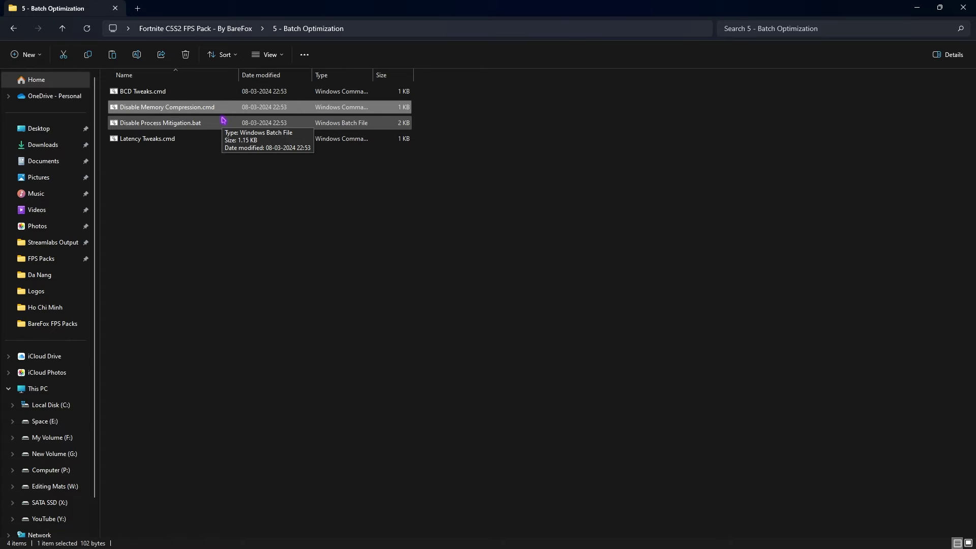
pyautogui.click(133, 124)
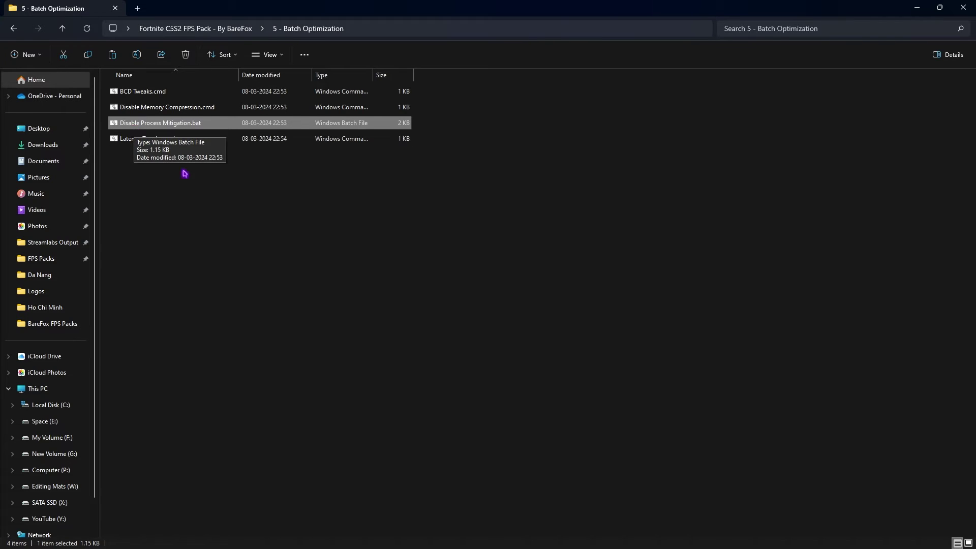
pyautogui.click(141, 142)
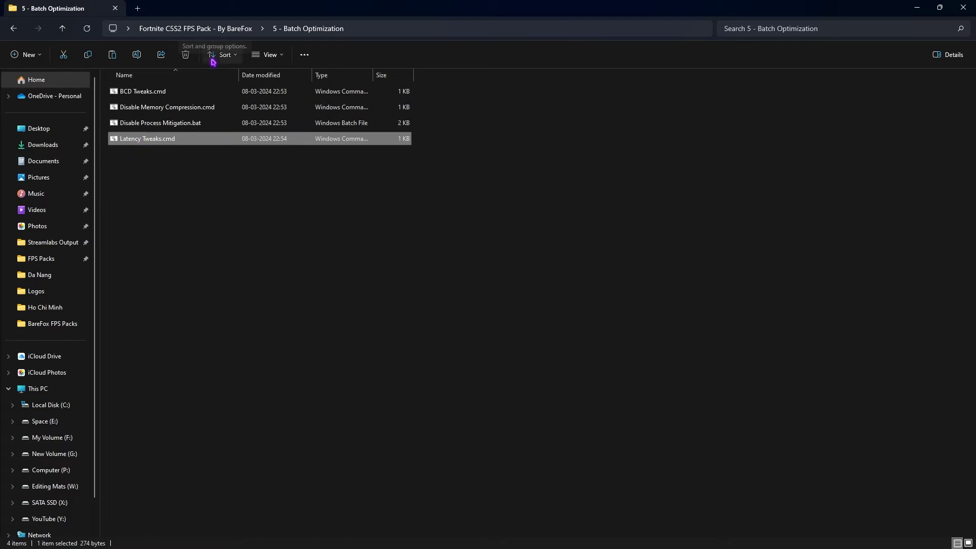
pyautogui.click(203, 28)
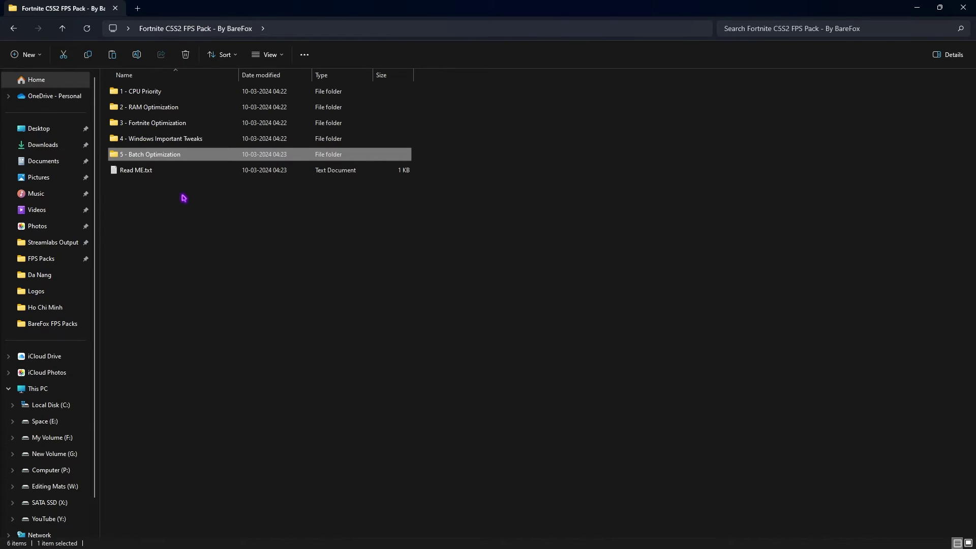
# Step: Close File Explorer and open Fortnite's Manage settings from the Epic Games Library
pyautogui.click(963, 7)
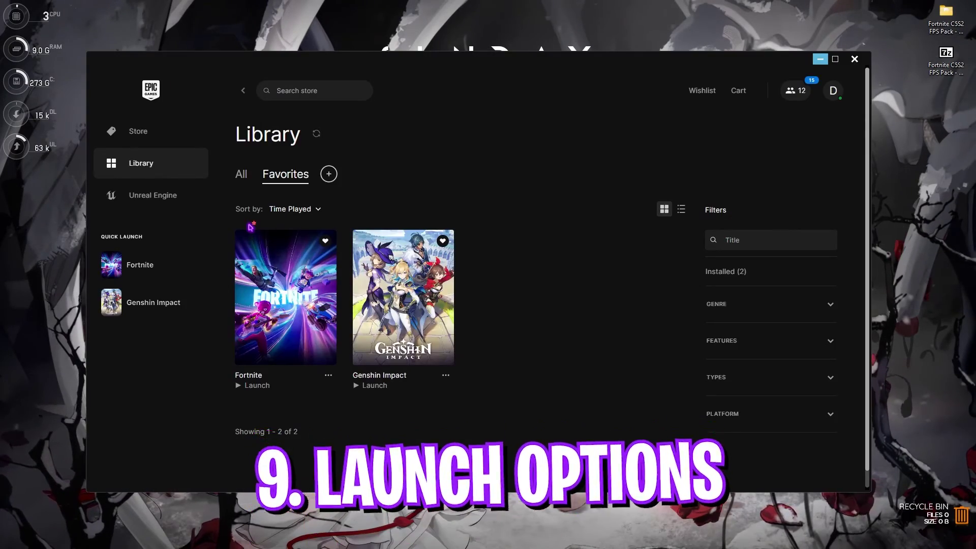
pyautogui.click(328, 375)
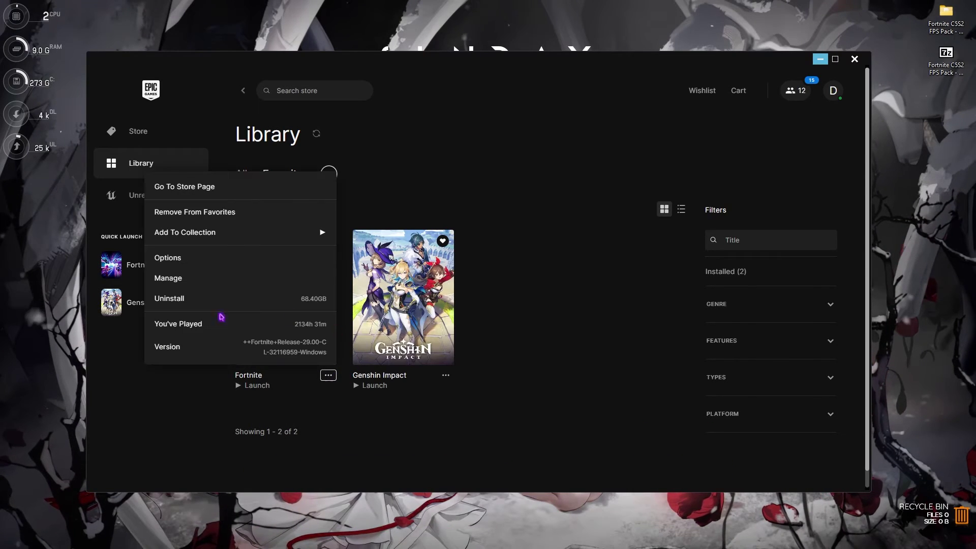
pyautogui.click(168, 278)
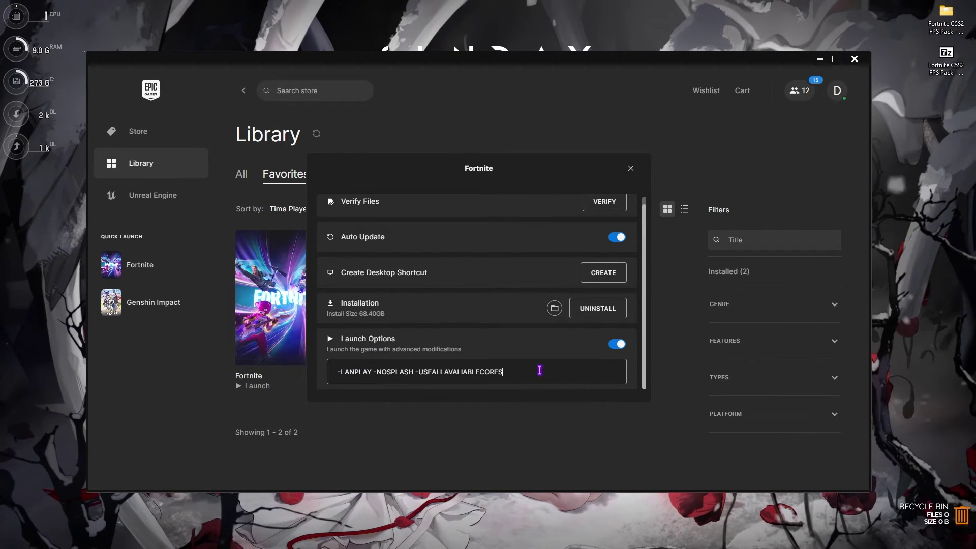
# Step: Check the launch options text -LANPLAY -NOSPLASH -USEALLAVALIABLECORES with Launch Options enabled
pyautogui.moveTo(540, 370); pyautogui.dragTo(377, 370)
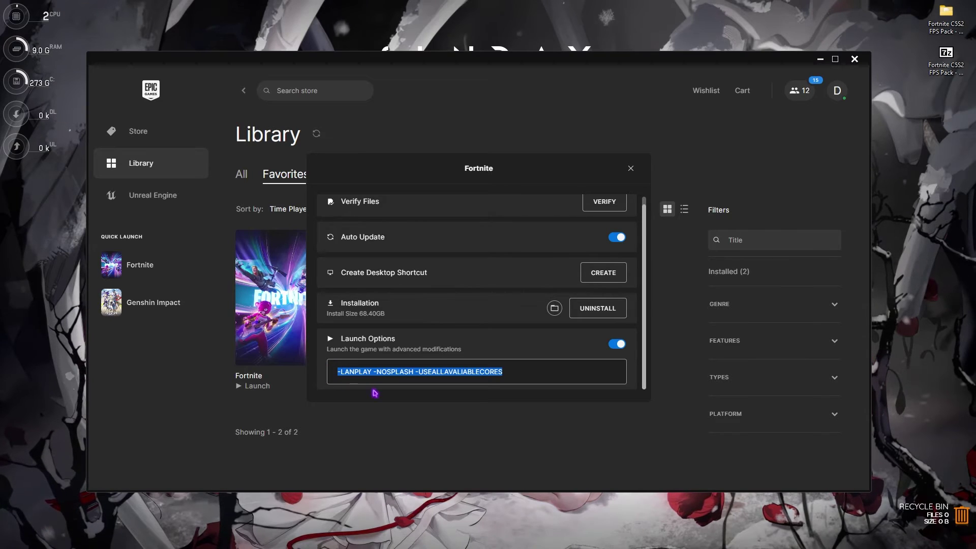
pyautogui.click(370, 373)
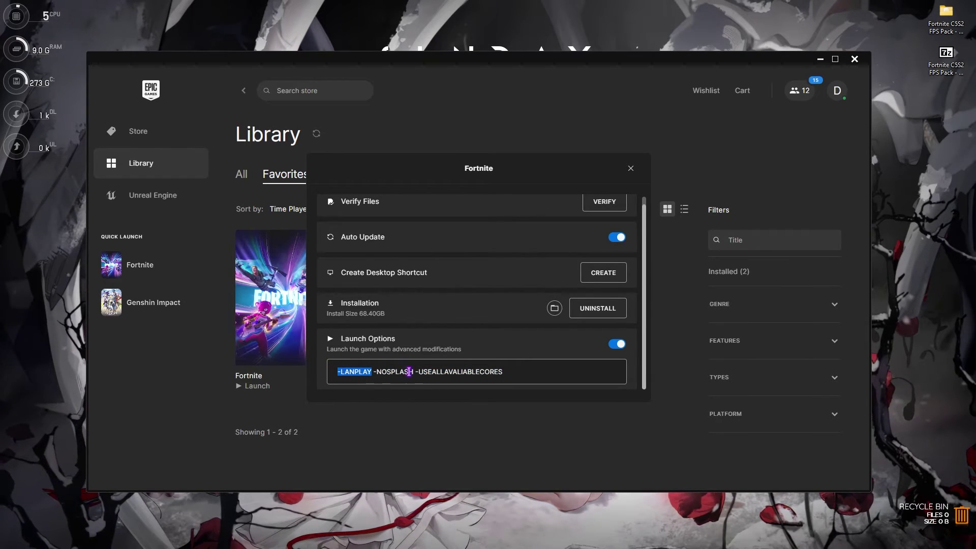
pyautogui.moveTo(503, 372); pyautogui.dragTo(418, 372)
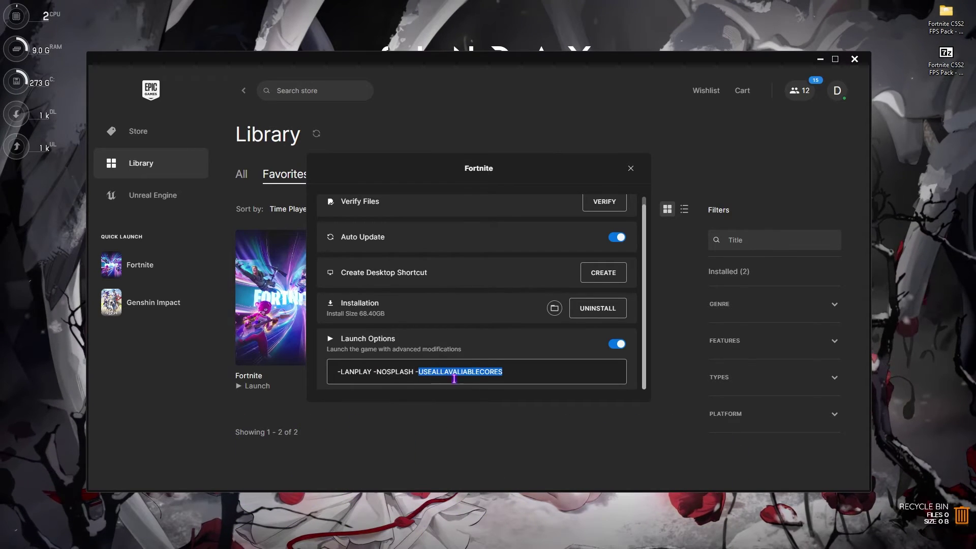
pyautogui.moveTo(527, 371); pyautogui.dragTo(280, 376)
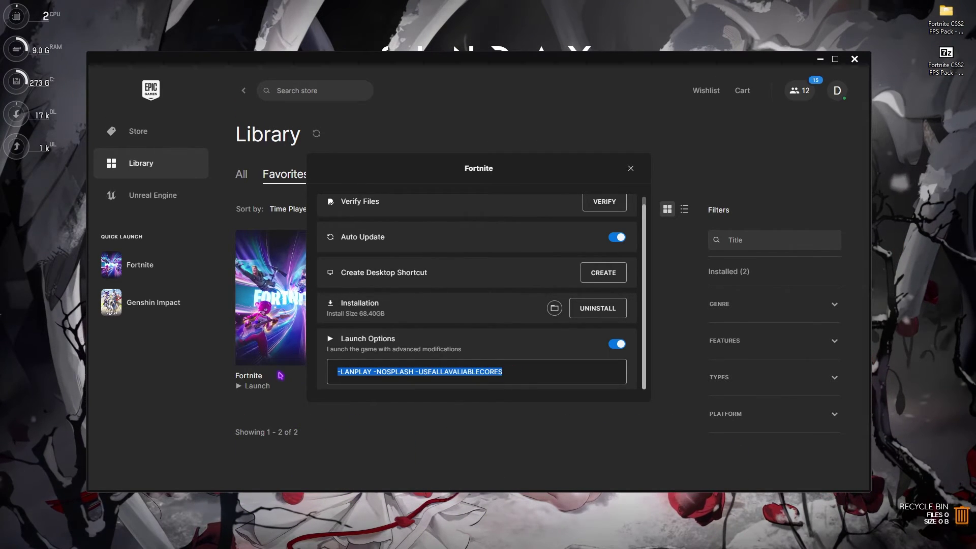
pyautogui.click(518, 370)
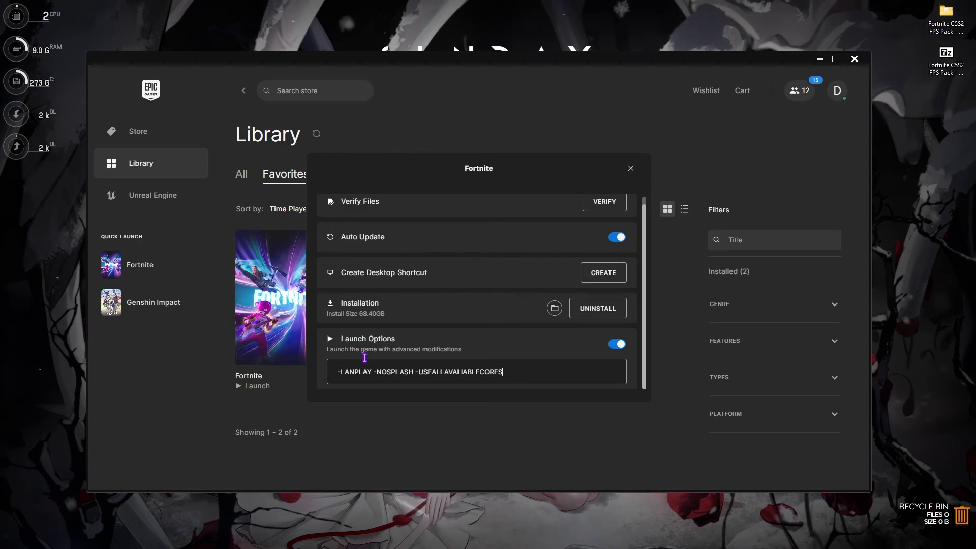
# Step: Close the Manage settings and go to Fortnite's Video settings page
pyautogui.click(630, 168)
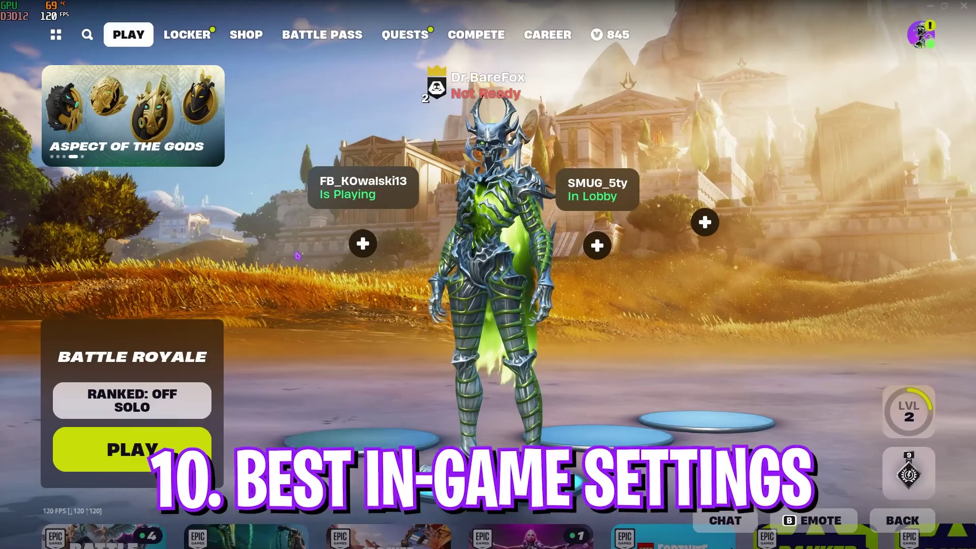
pyautogui.press('Escape')
pyautogui.click(676, 462)
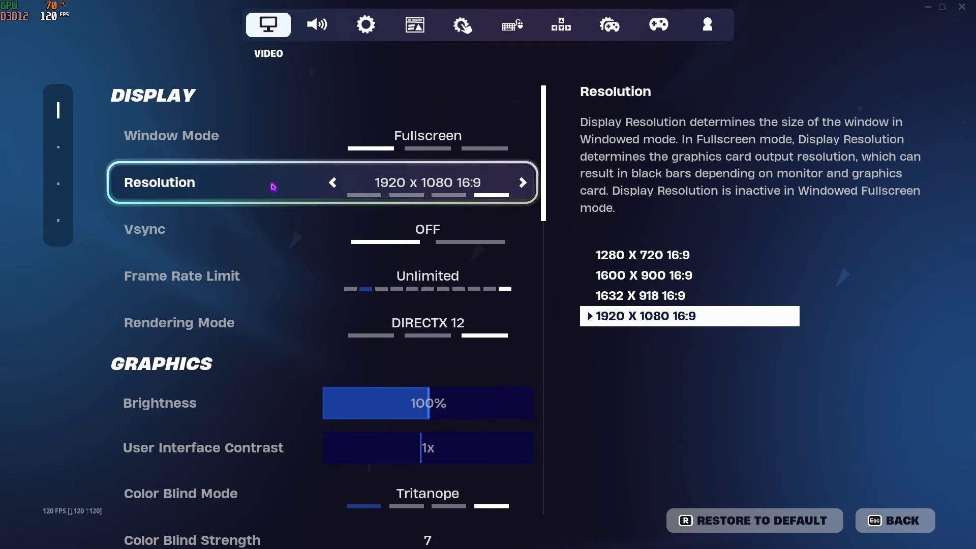
# Step: Try 1600x900 and Performance rendering, then revert to 1920x1080 and DirectX 12
pyautogui.doubleClick(334, 182)
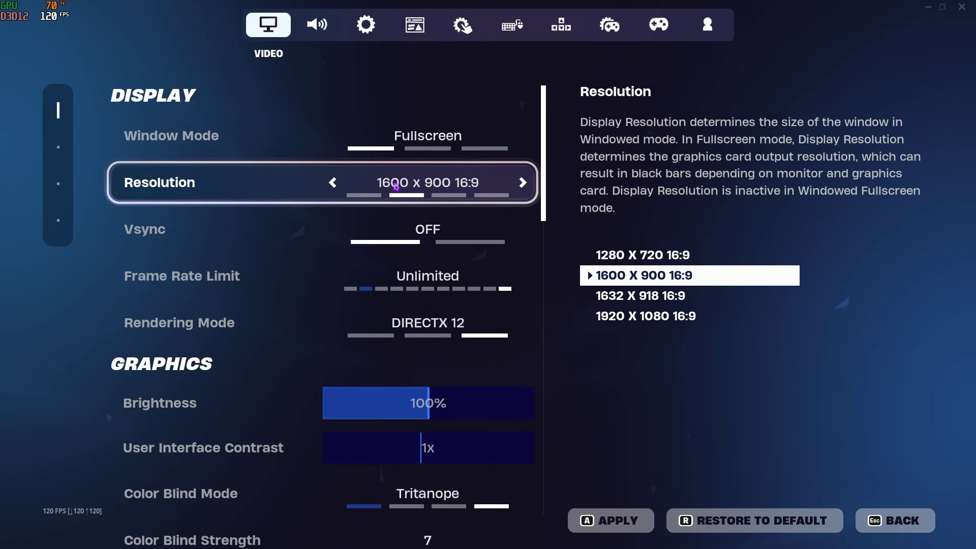
pyautogui.doubleClick(523, 183)
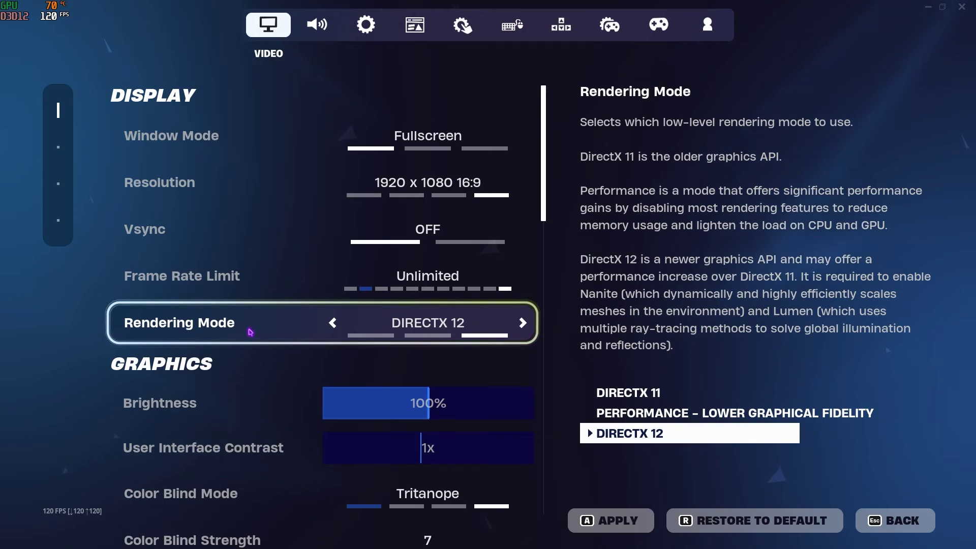
pyautogui.click(332, 323)
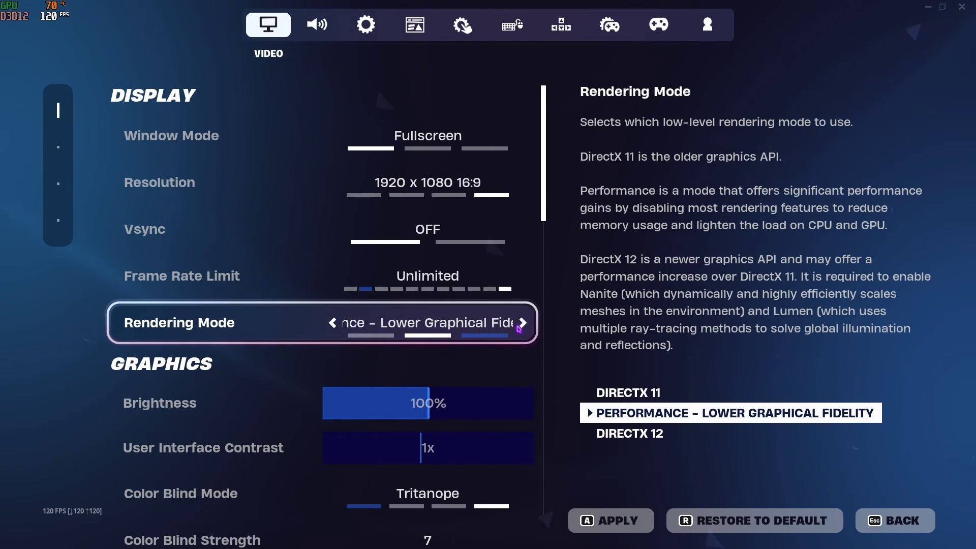
pyautogui.click(431, 330)
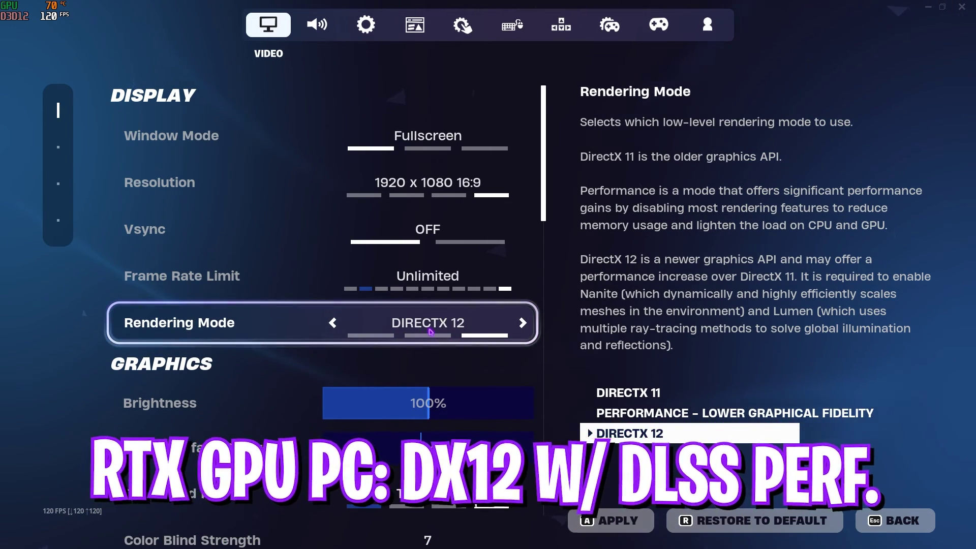
pyautogui.scroll(-2, 422, 332)
# Step: Cycle anti-aliasing from NVIDIA DLSS through TSR Low, TAA and FXAA
pyautogui.scroll(-5, 407, 331)
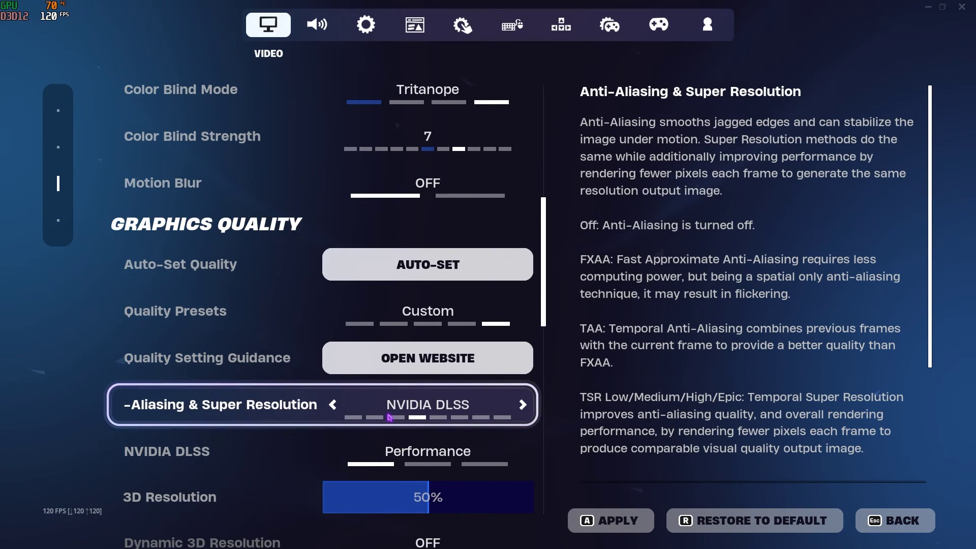
pyautogui.click(523, 408)
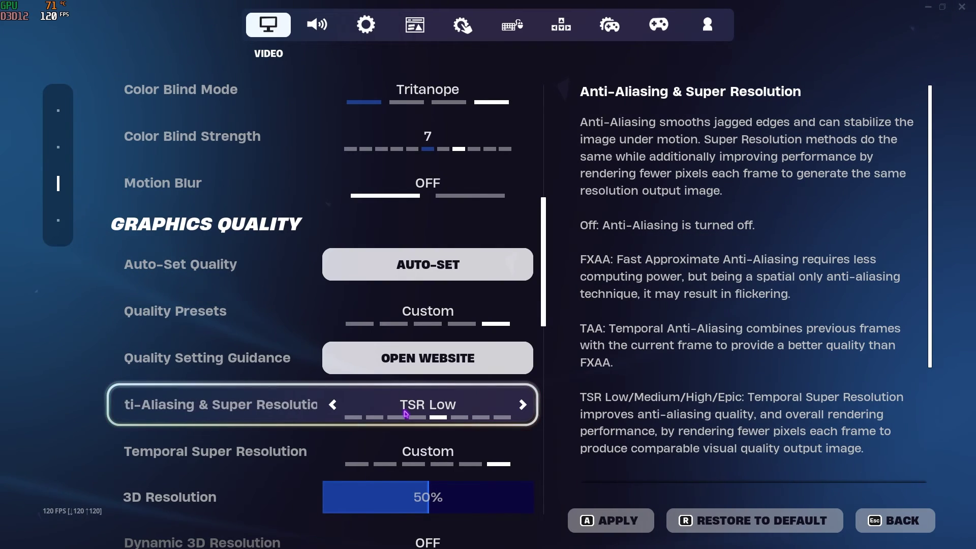
pyautogui.click(333, 405)
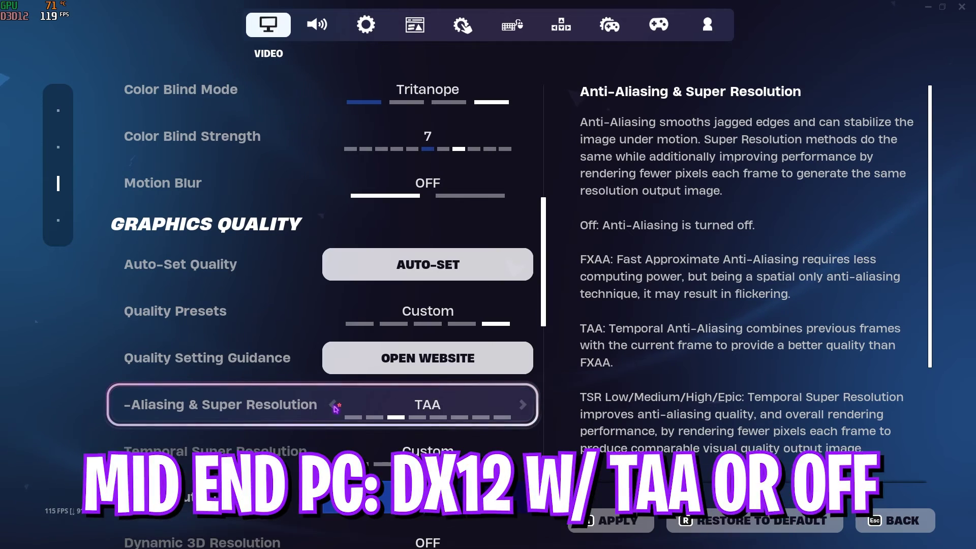
pyautogui.click(334, 404)
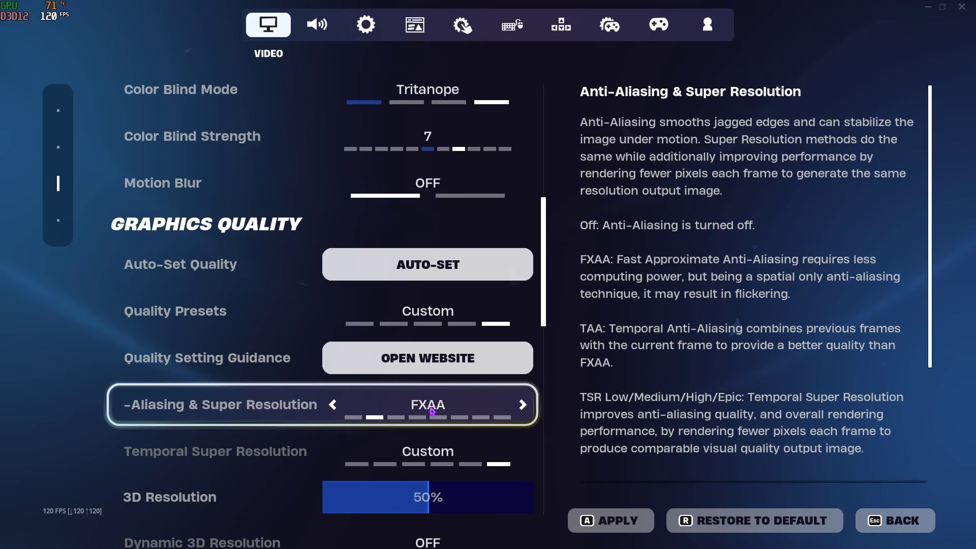
pyautogui.scroll(5, 430, 381)
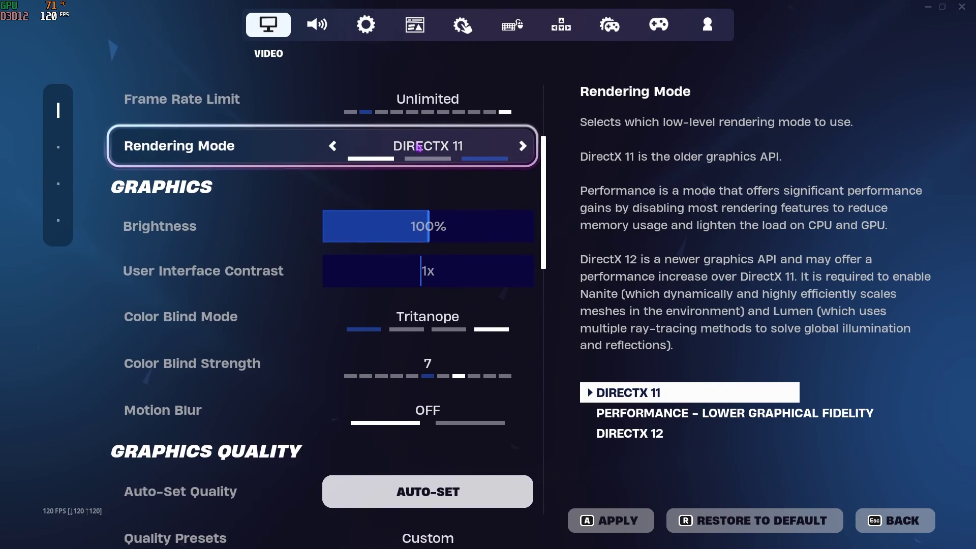
pyautogui.scroll(-5, 312, 353)
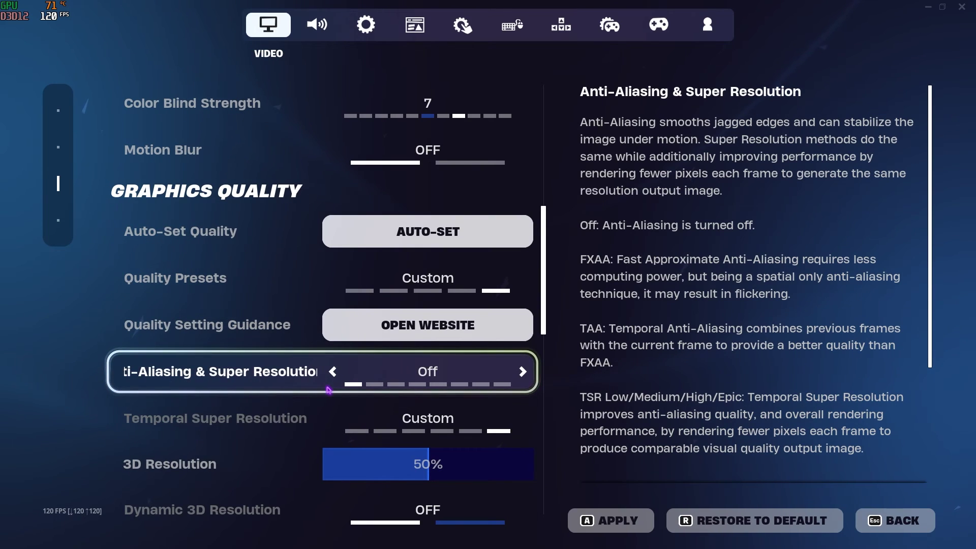
pyautogui.scroll(5, 328, 389)
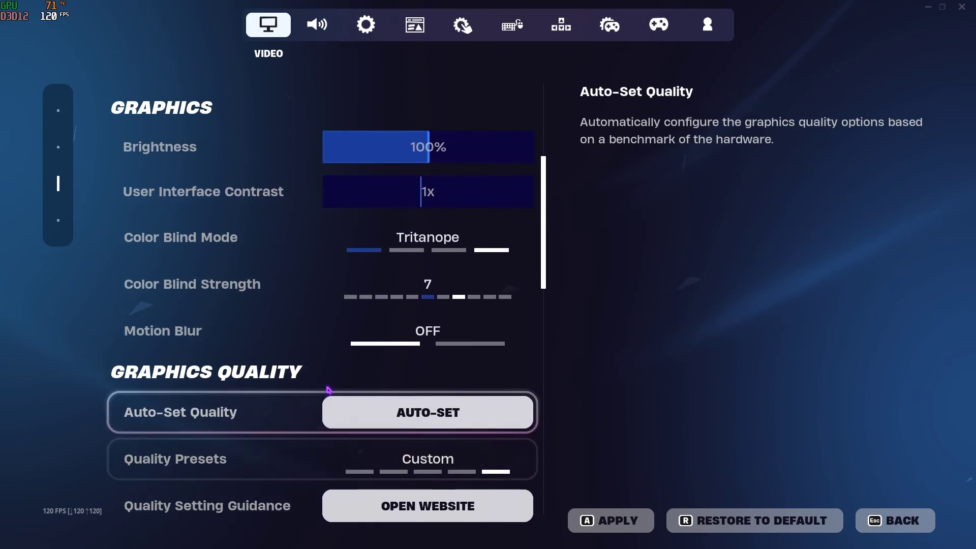
# Step: Set rendering mode to DirectX 12 and step anti-aliasing from Off back up to NVIDIA DLSS
pyautogui.click(522, 98)
pyautogui.click(522, 99)
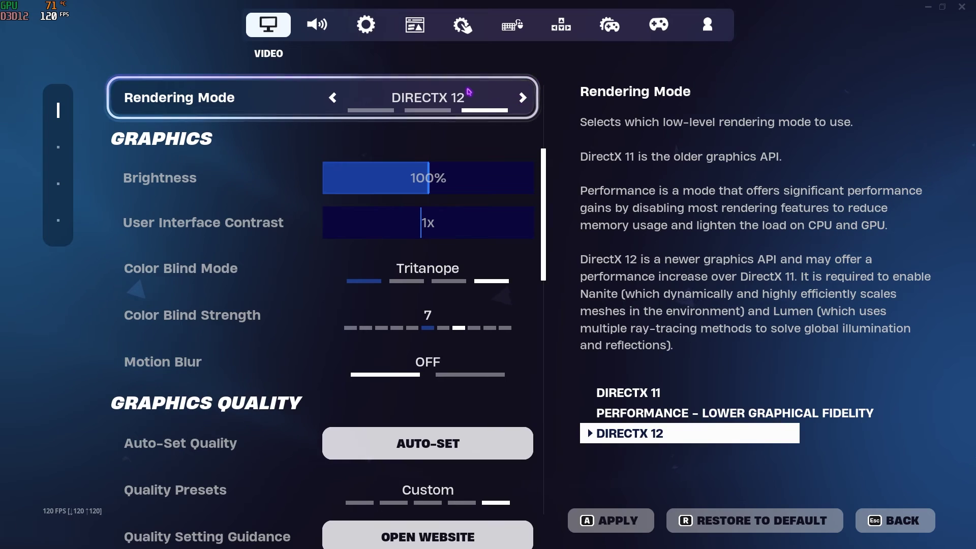
pyautogui.scroll(-5, 458, 96)
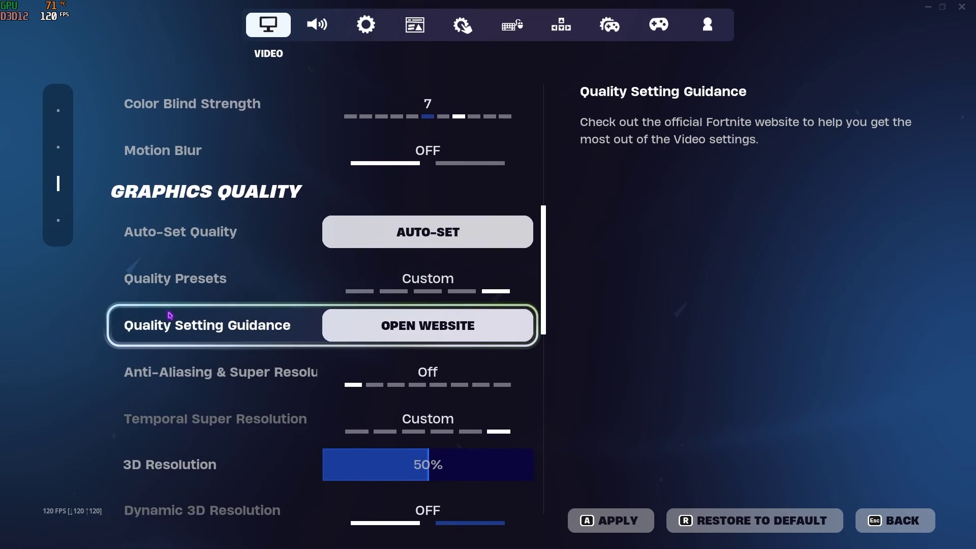
pyautogui.scroll(-1, 407, 326)
pyautogui.click(522, 324)
pyautogui.click(522, 323)
pyautogui.click(522, 323)
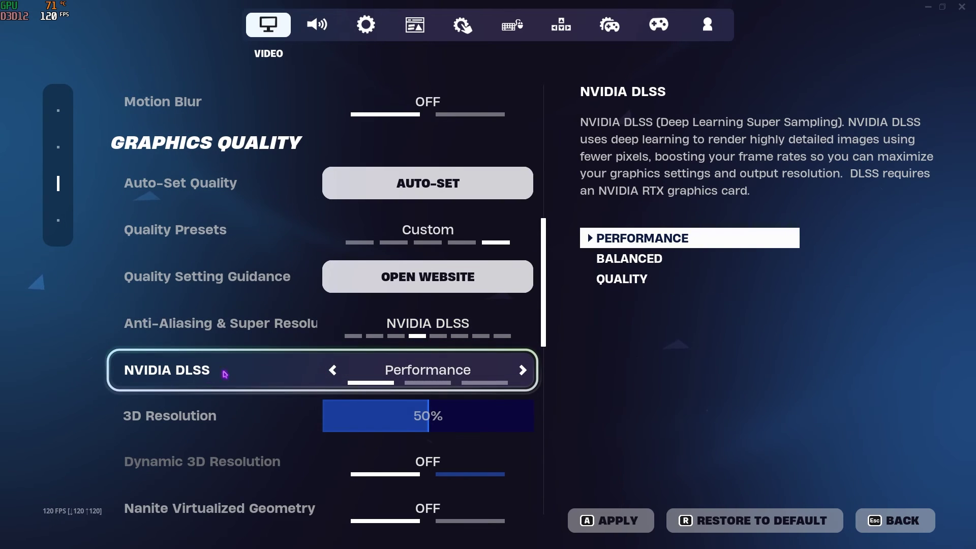
pyautogui.scroll(-2, 154, 339)
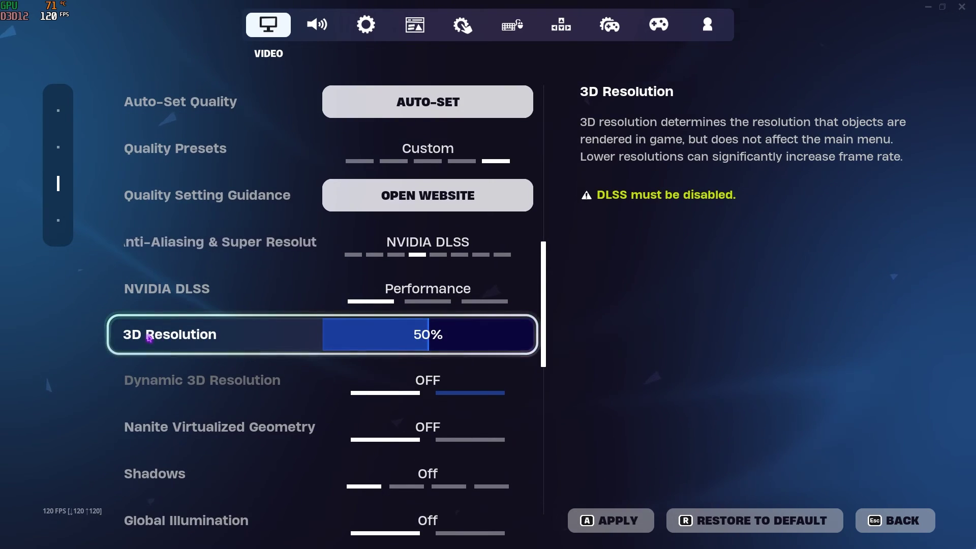
# Step: Try View Distance at Far and Medium, then return it to Epic
pyautogui.scroll(-2, 356, 346)
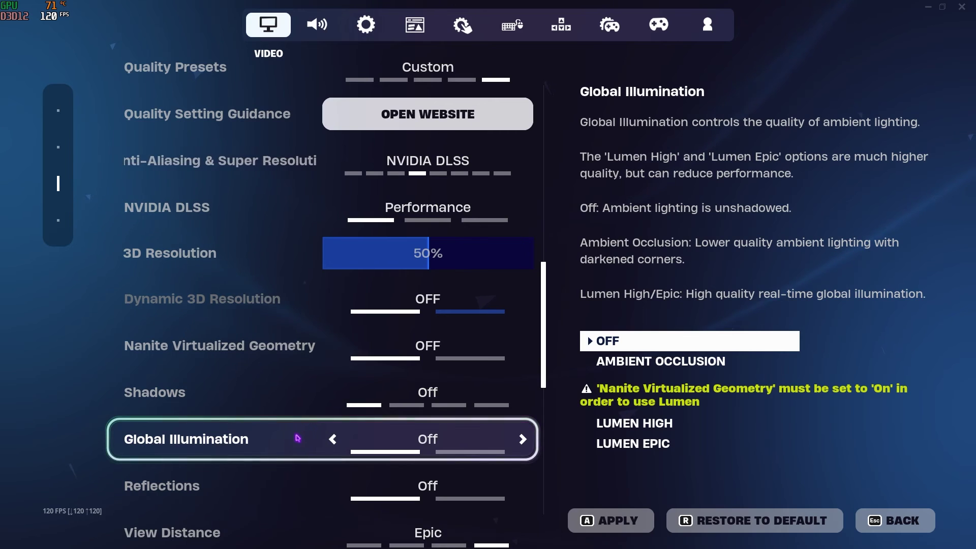
pyautogui.scroll(-1, 293, 439)
pyautogui.scroll(-1, 366, 450)
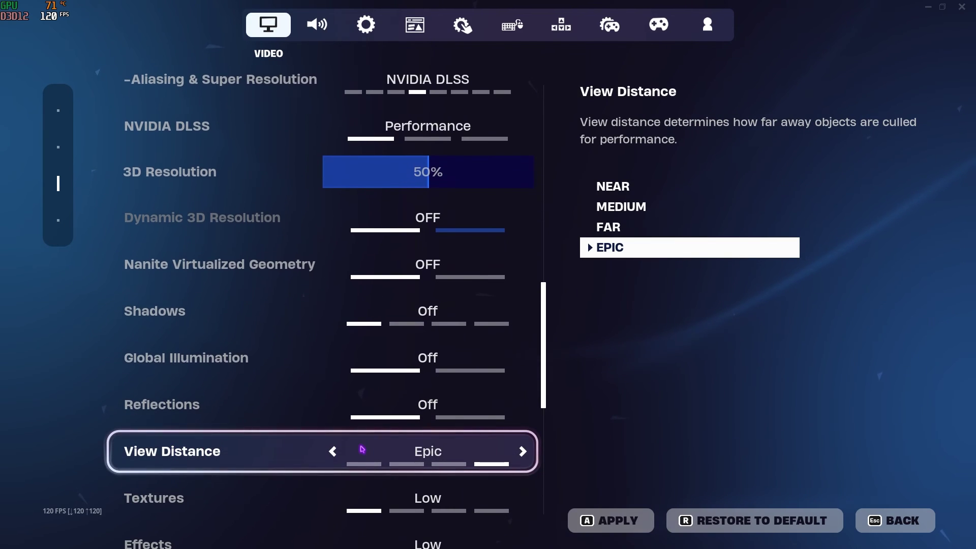
pyautogui.scroll(-1, 362, 449)
pyautogui.click(333, 435)
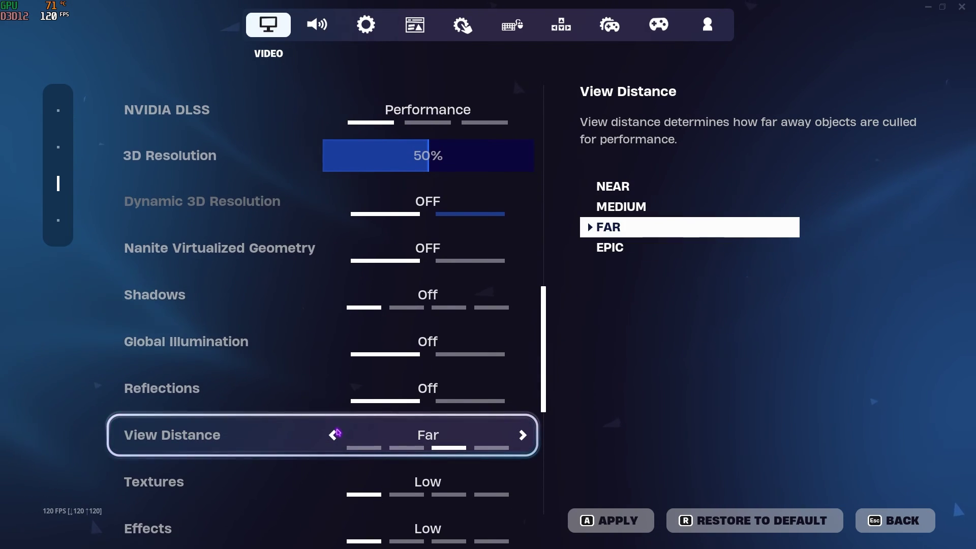
pyautogui.click(333, 435)
pyautogui.click(523, 435)
pyautogui.click(523, 435)
# Step: Switch NVIDIA Reflex Low Latency to On, then back to On +Boost
pyautogui.scroll(-2, 330, 432)
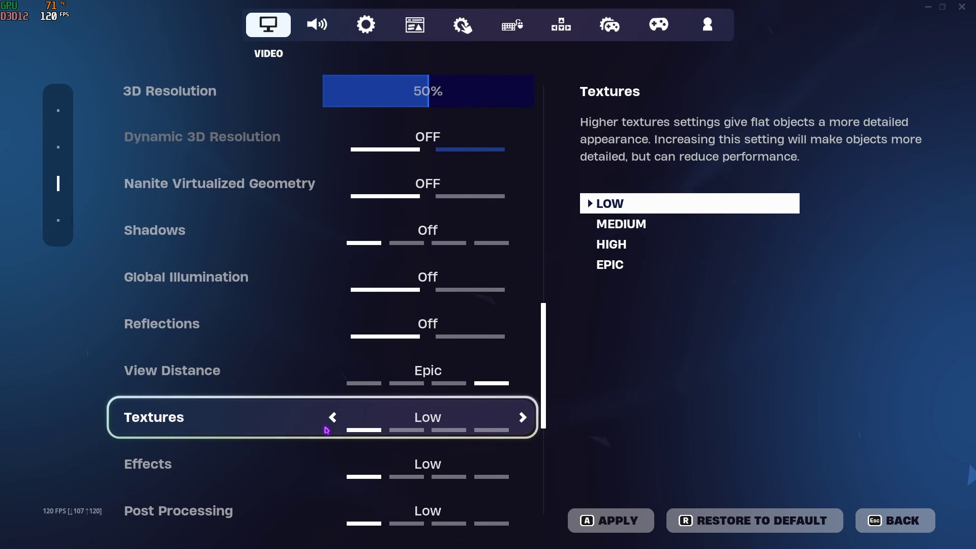
pyautogui.scroll(-1, 333, 434)
pyautogui.scroll(-1, 325, 453)
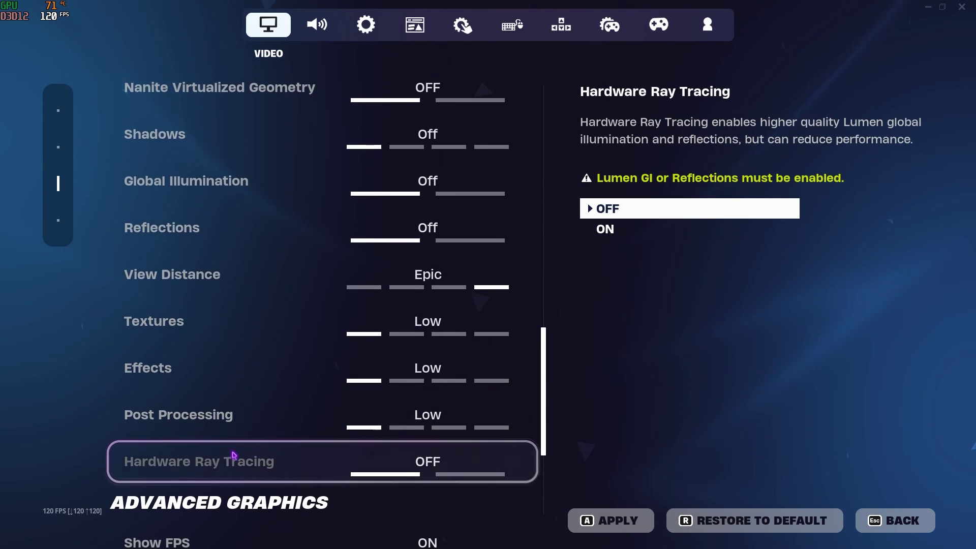
pyautogui.scroll(-4, 293, 461)
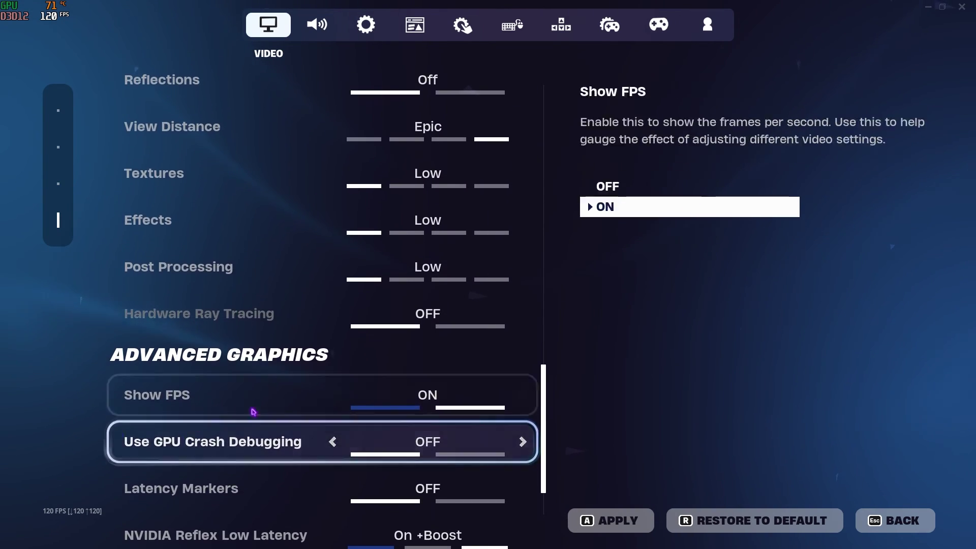
pyautogui.scroll(-3, 410, 393)
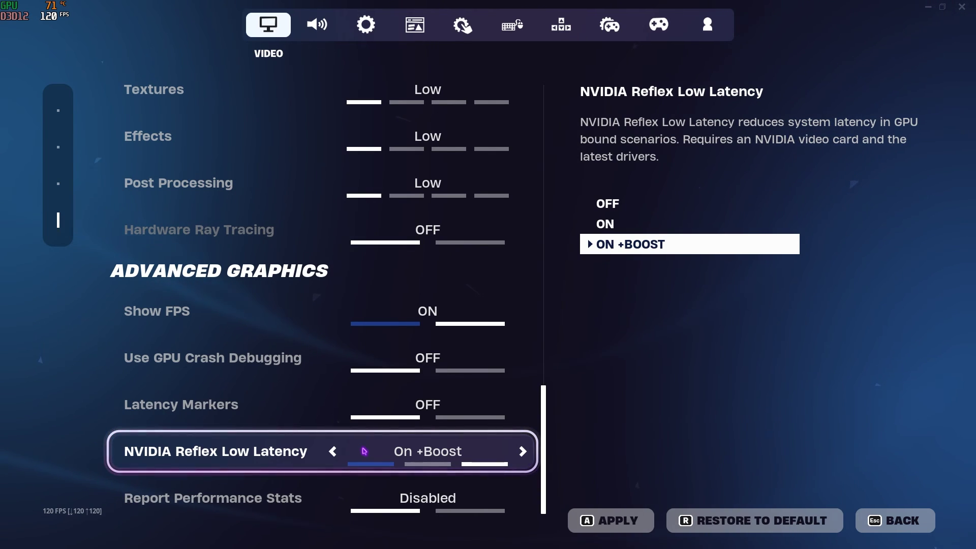
pyautogui.click(336, 453)
pyautogui.click(527, 458)
pyautogui.scroll(15, 528, 461)
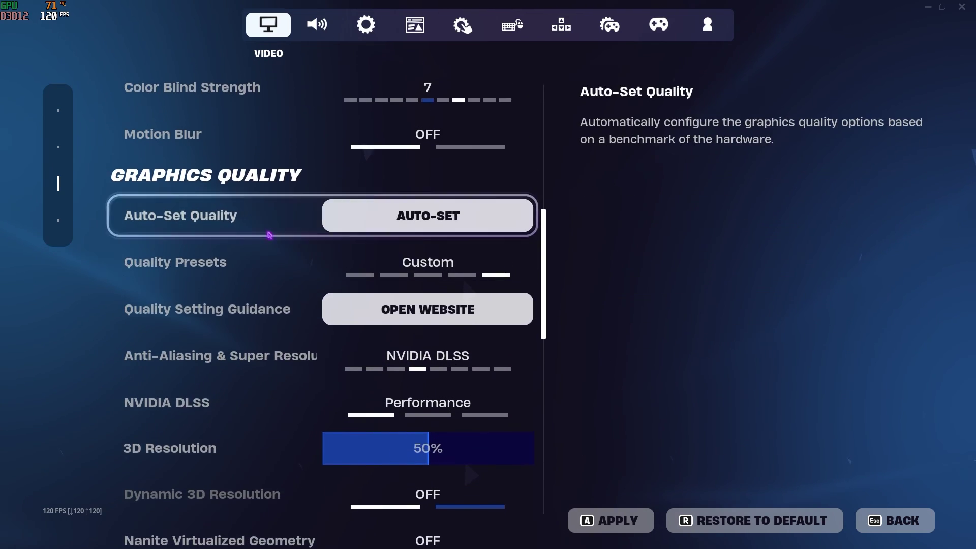
# Step: Apply the video changes, decline the restart, confirm Audio Sound Quality is Low, then exit to the lobby
pyautogui.click(610, 521)
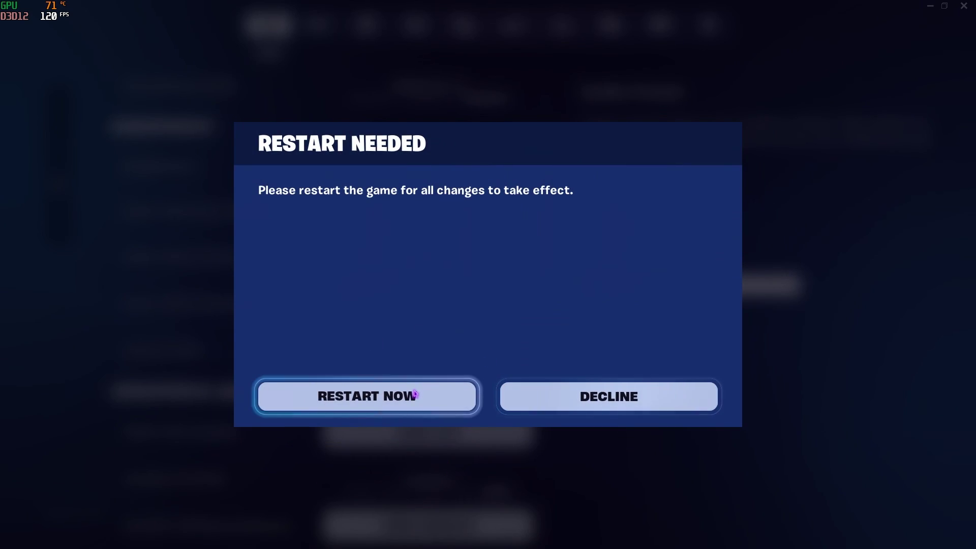
pyautogui.click(610, 401)
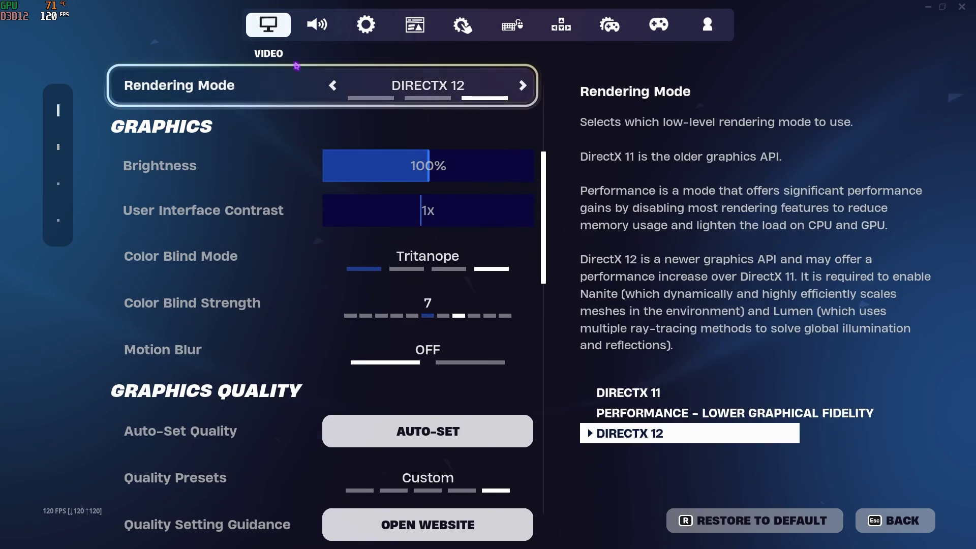
pyautogui.click(328, 26)
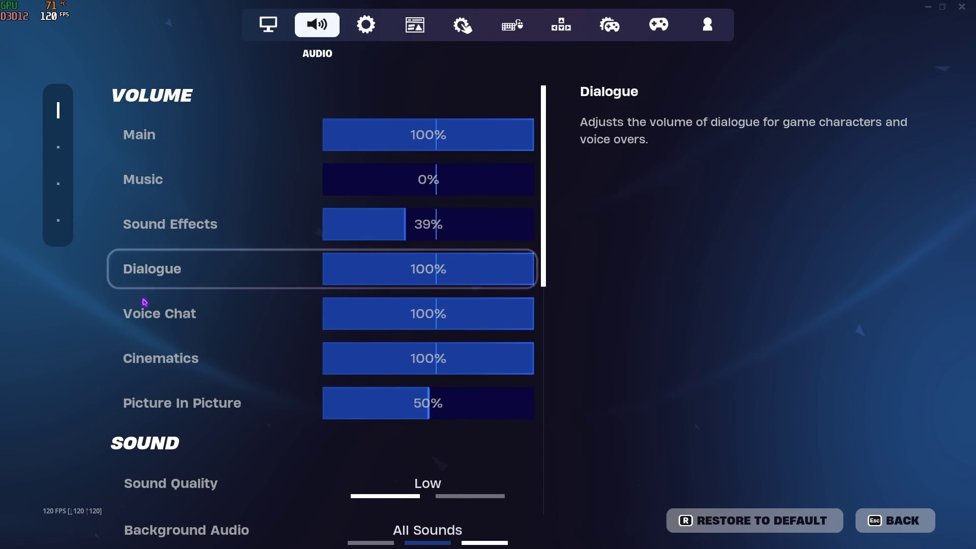
pyautogui.scroll(-2, 285, 369)
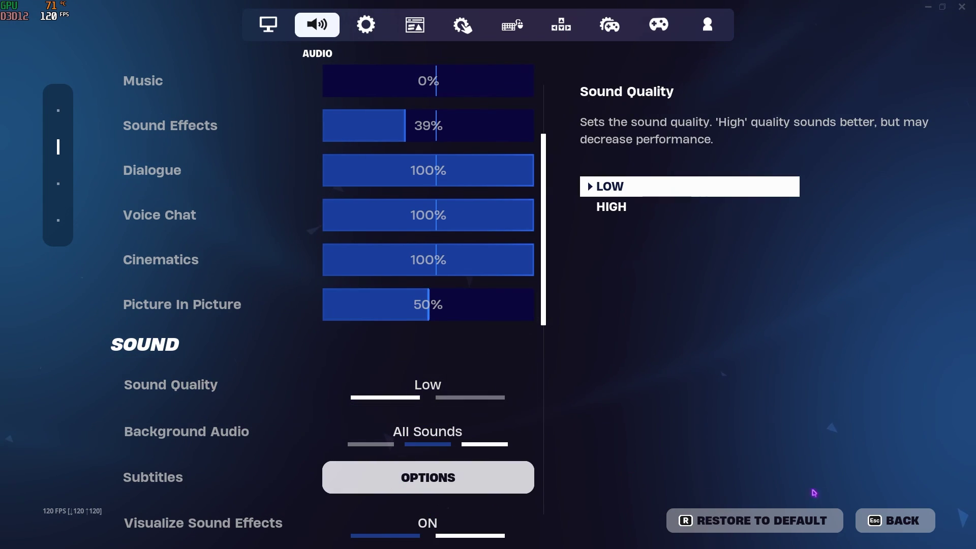
pyautogui.click(895, 520)
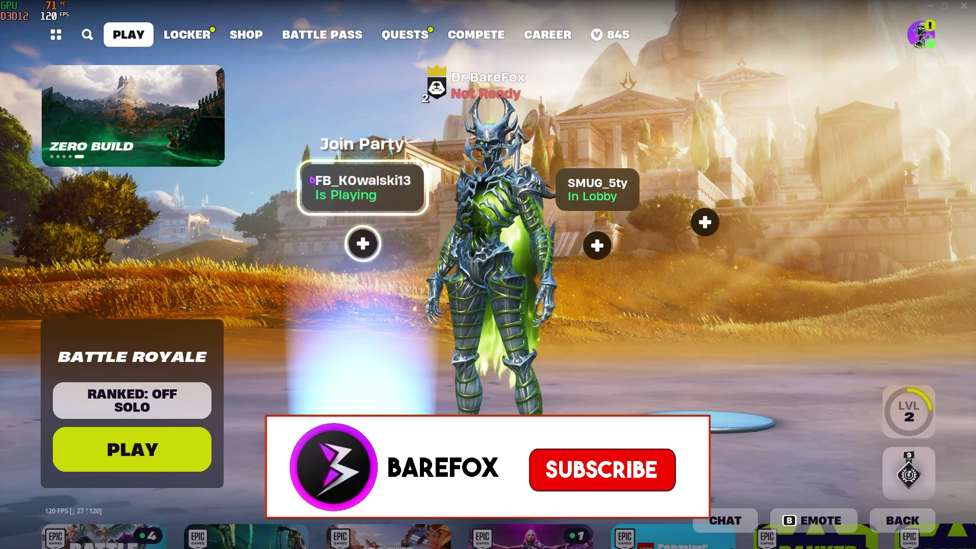